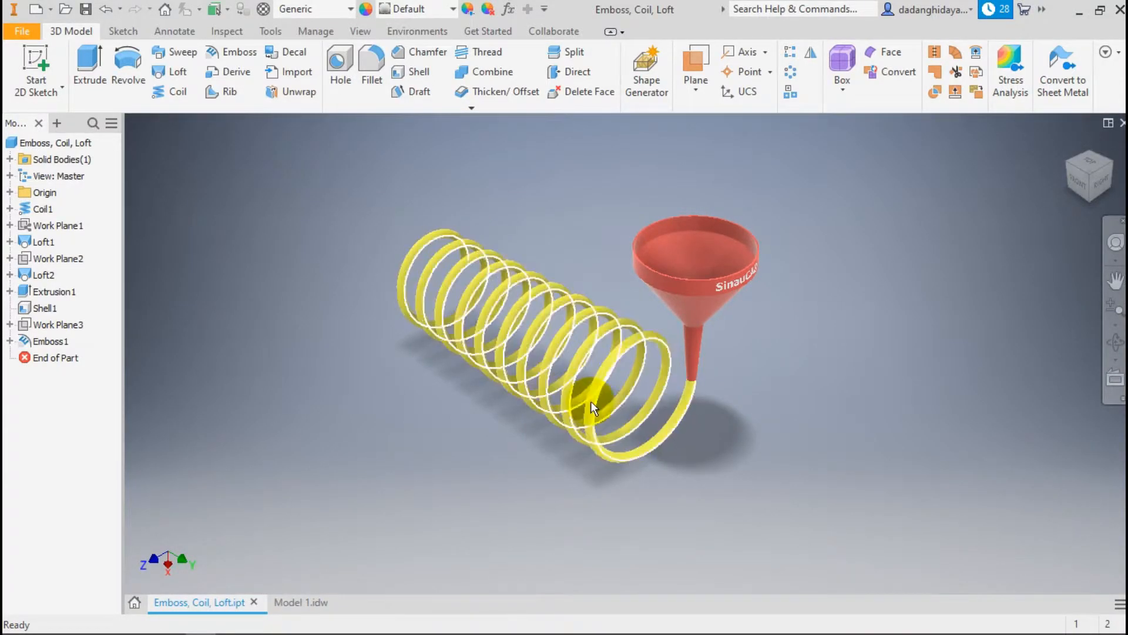
Examine the finished part's yellow coil, red funnel and SinauCAD lettering on the rim, and view its Model 1 drawing
mouse_move(710, 331)
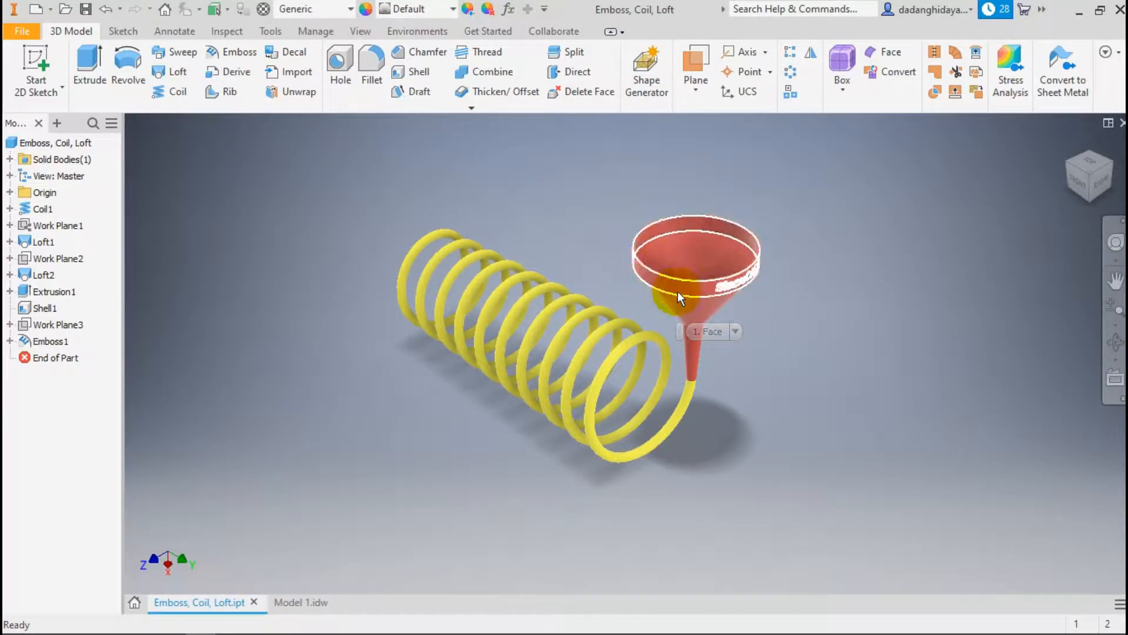
scroll(743, 277, "up", 8)
scroll(746, 285, "down", 8)
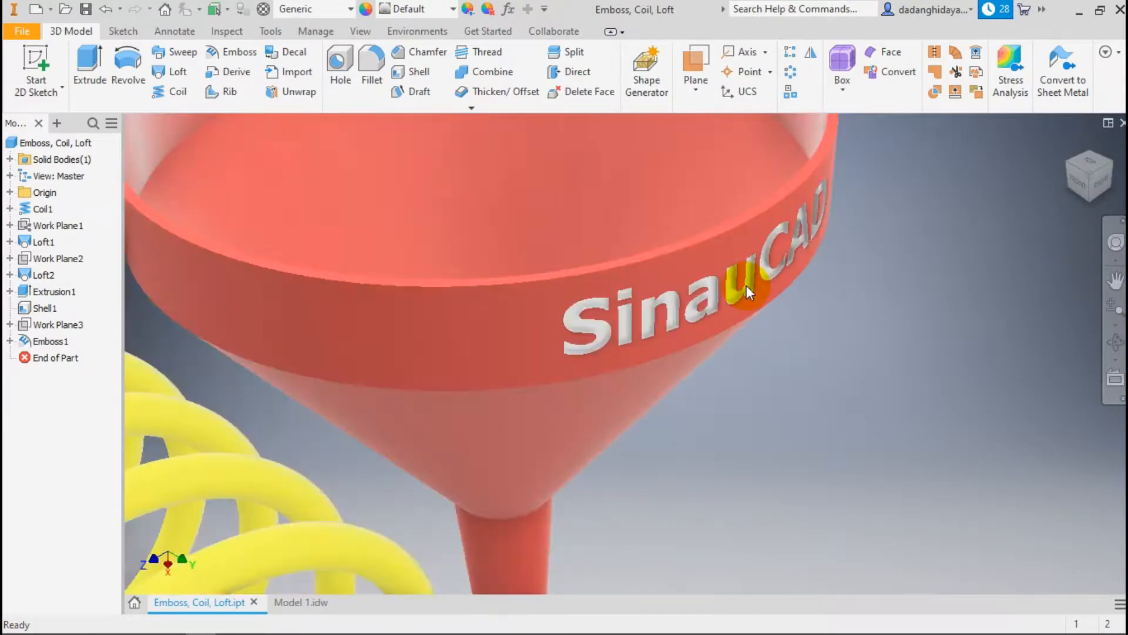
scroll(829, 232, "down", 6)
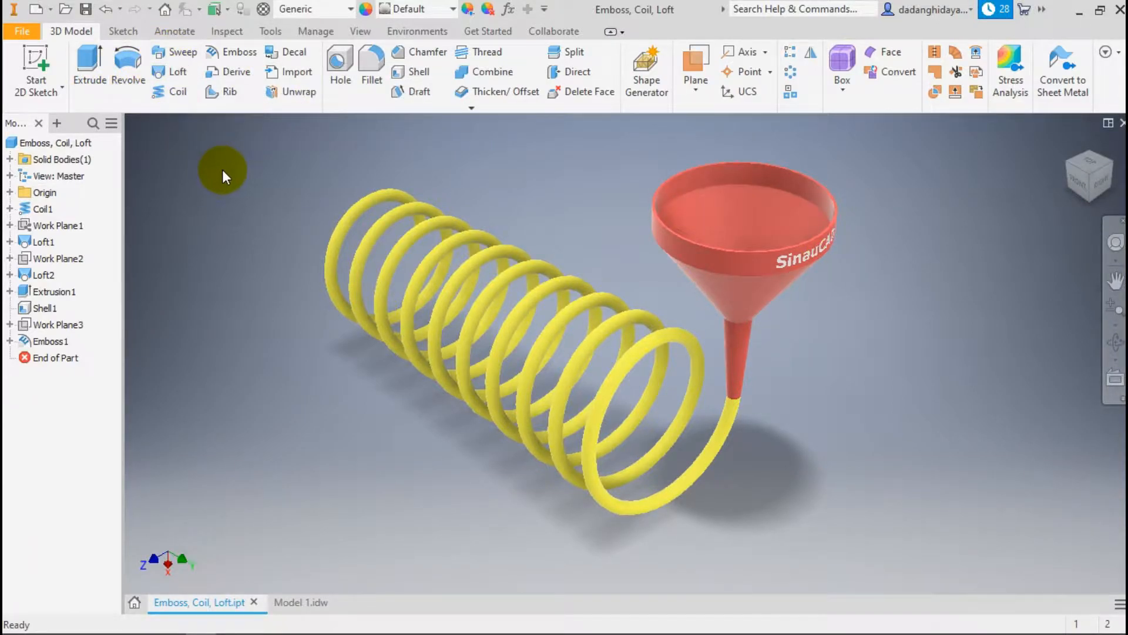
scroll(541, 348, "down", 3)
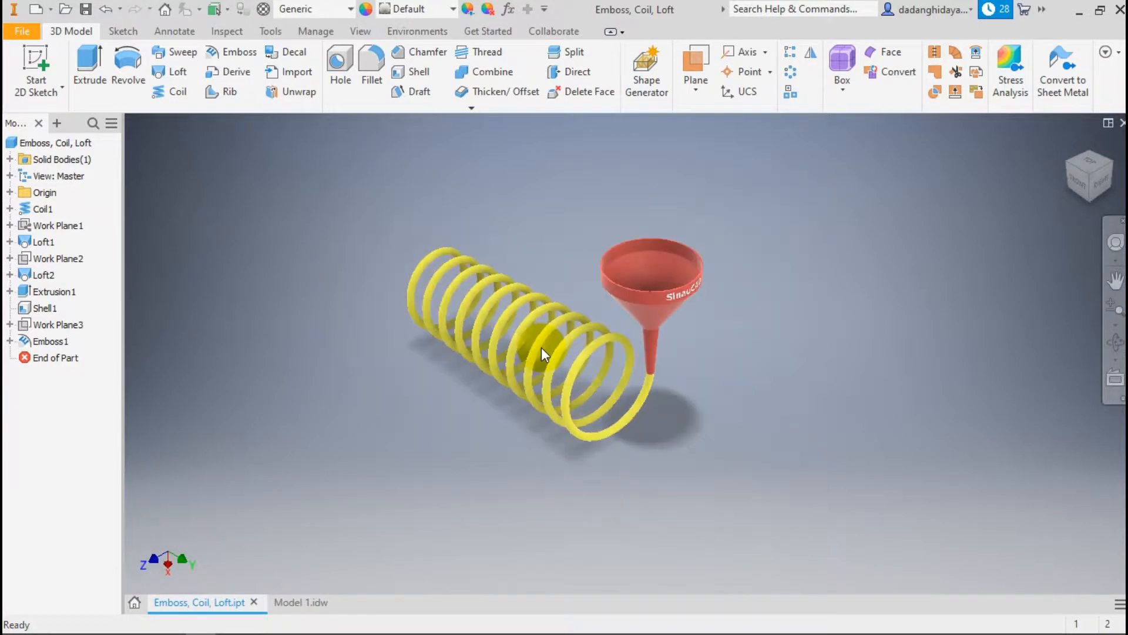
scroll(517, 263, "up", 4)
scroll(517, 263, "down", 3)
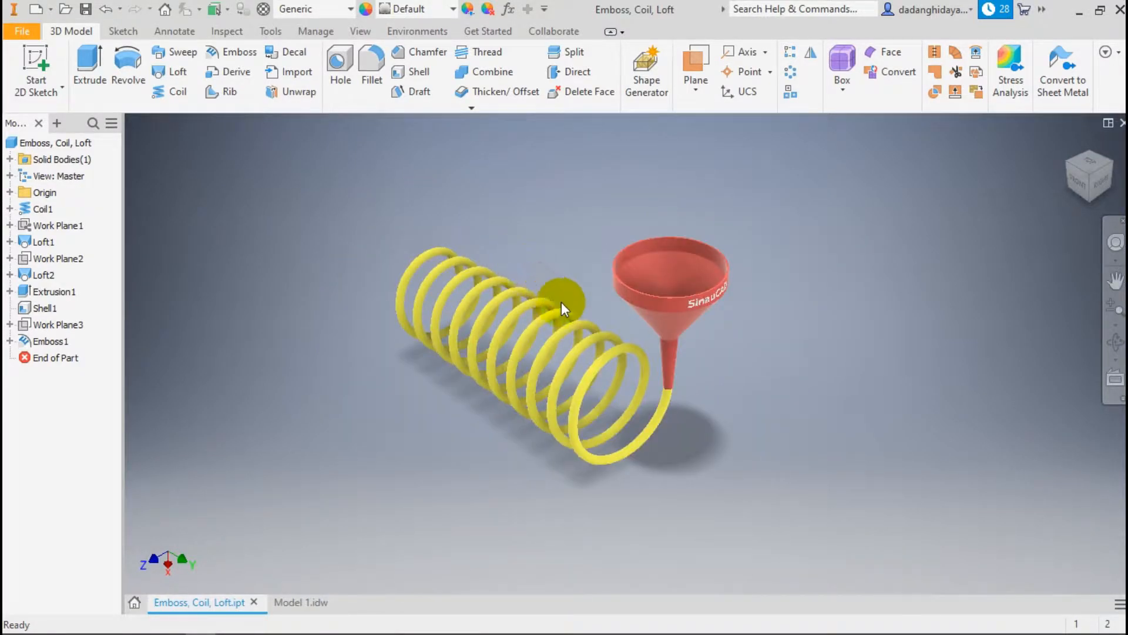
scroll(710, 296, "up", 4)
scroll(710, 296, "up", 3)
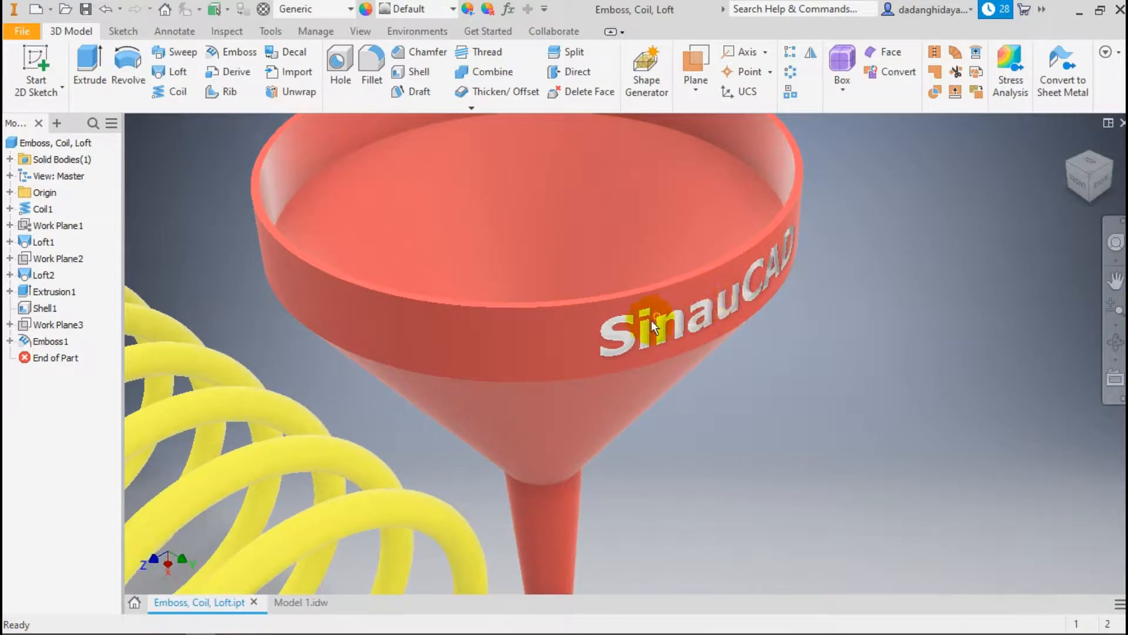
scroll(704, 318, "up", 4)
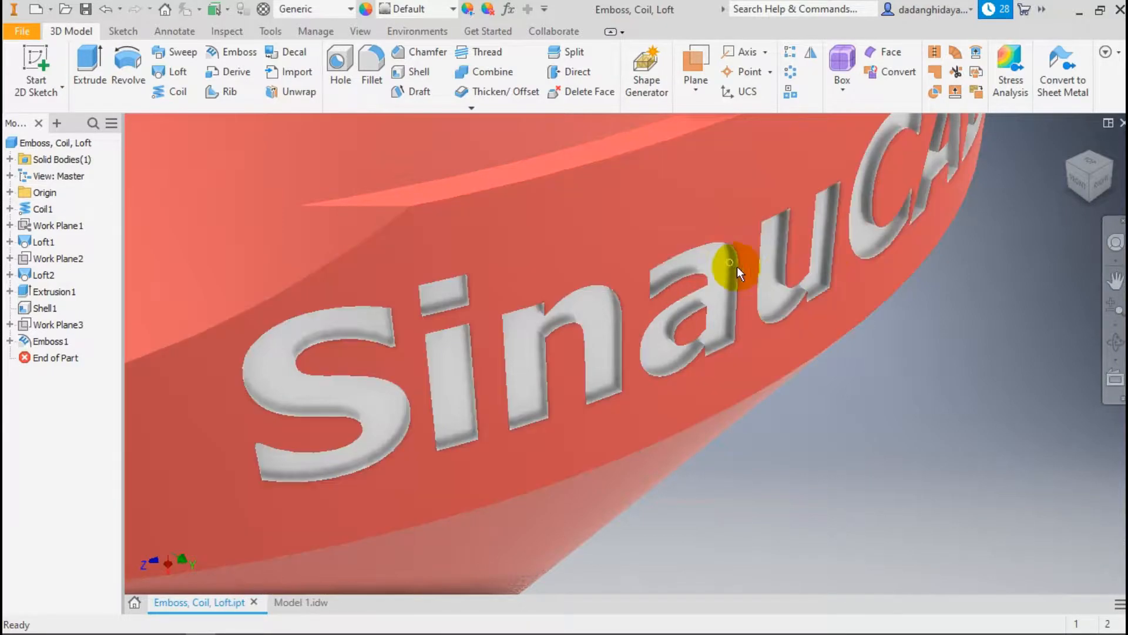
scroll(777, 286, "down", 2)
scroll(728, 281, "down", 5)
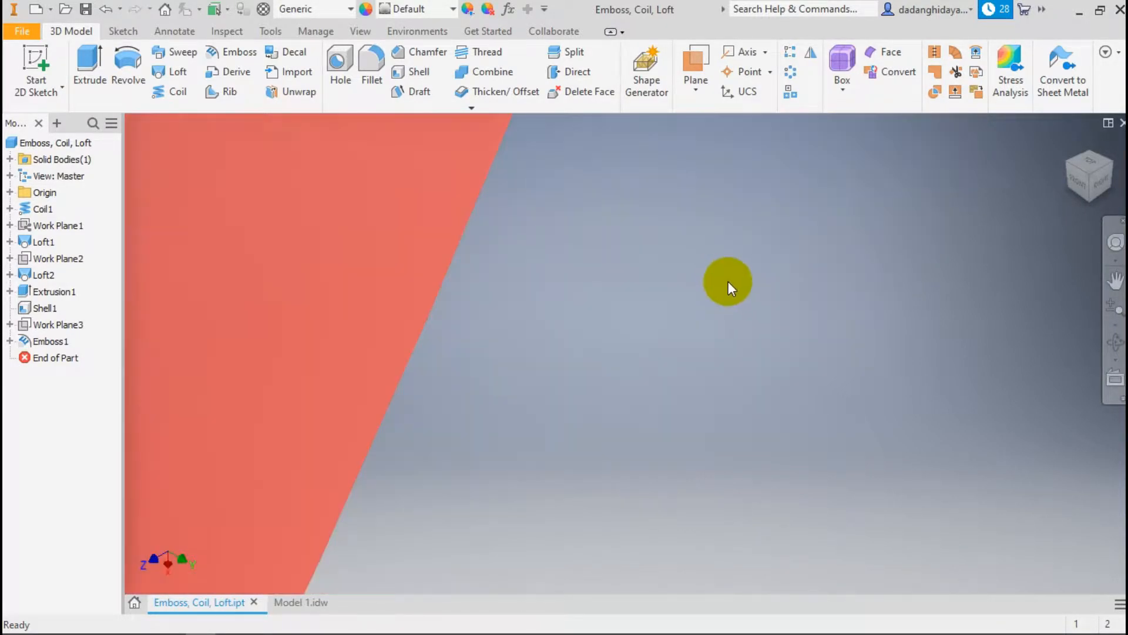
left_click(365, 198)
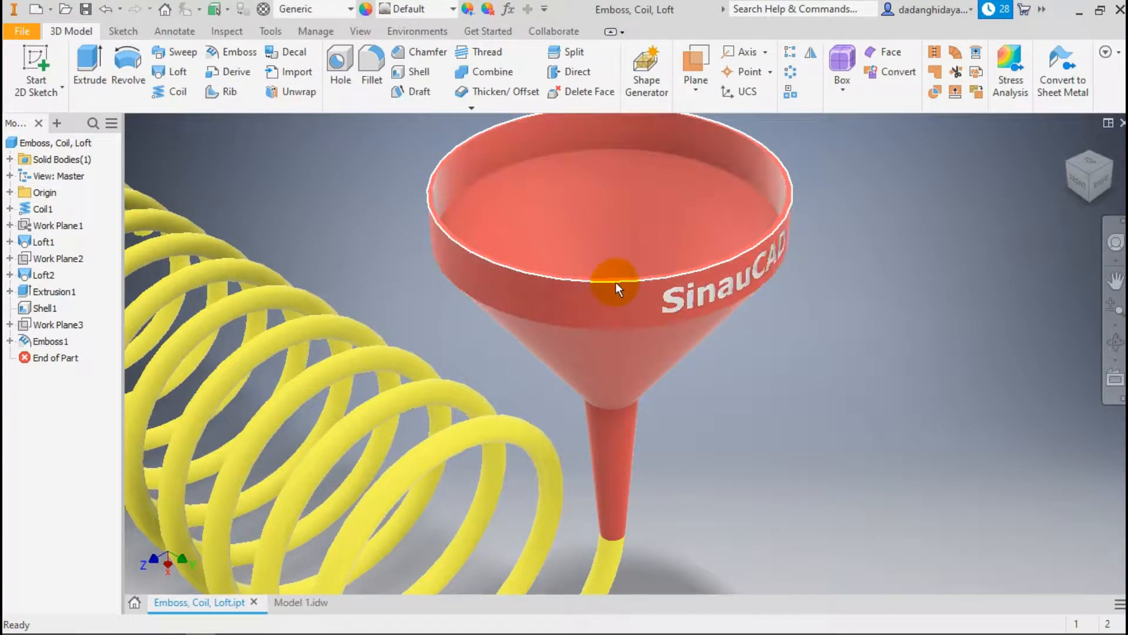
scroll(572, 227, "down", 3)
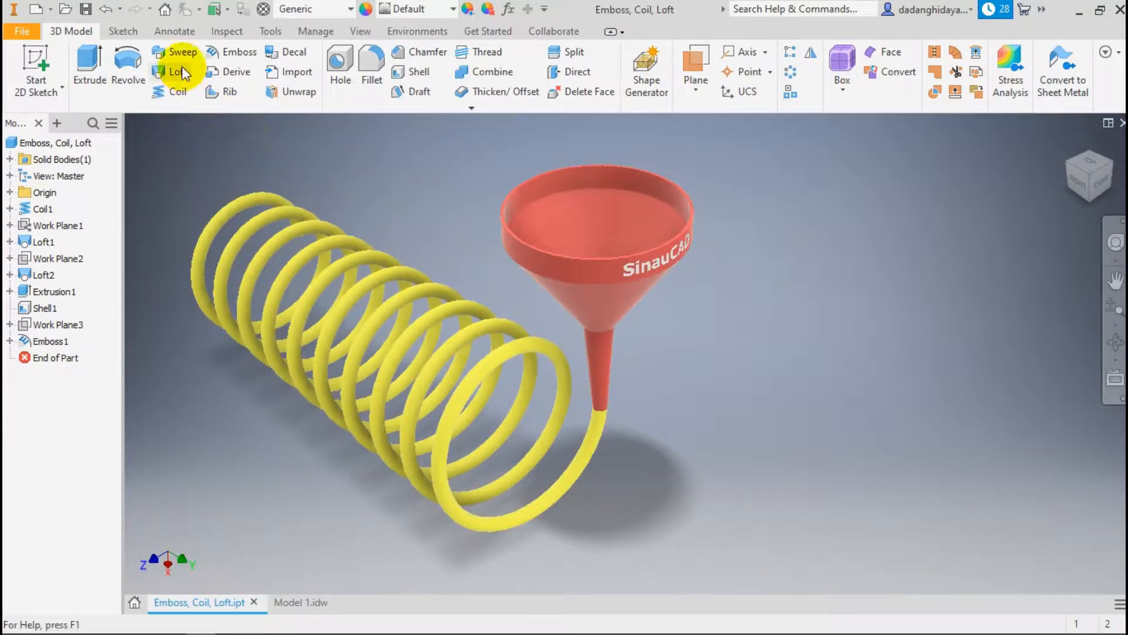
left_click(589, 240)
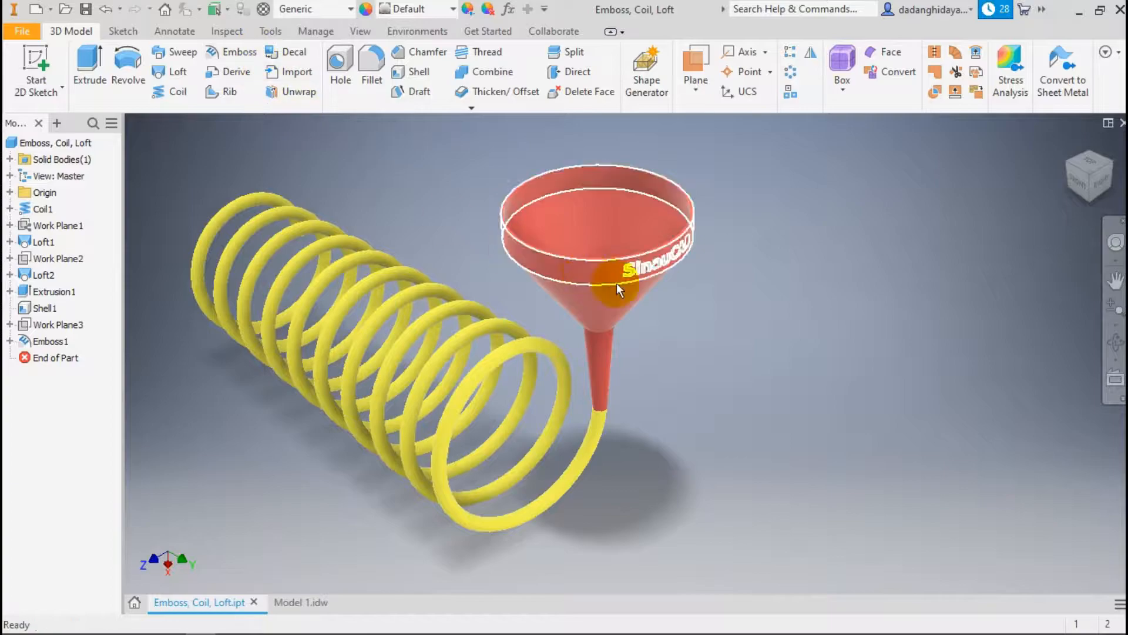
scroll(667, 258, "up", 5)
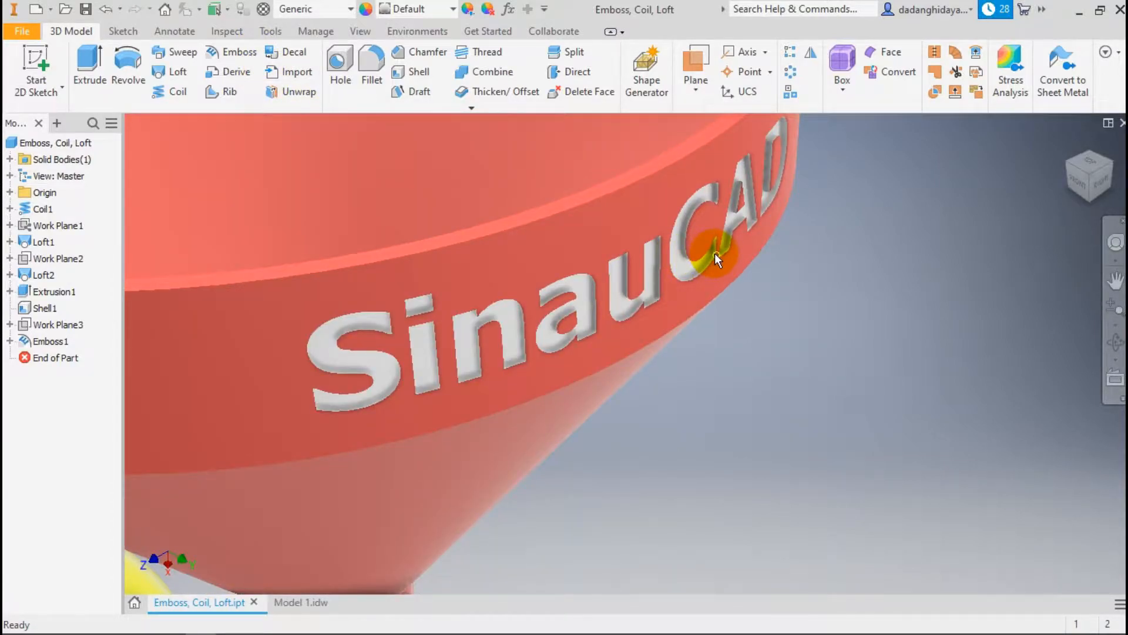
scroll(829, 315, "down", 6)
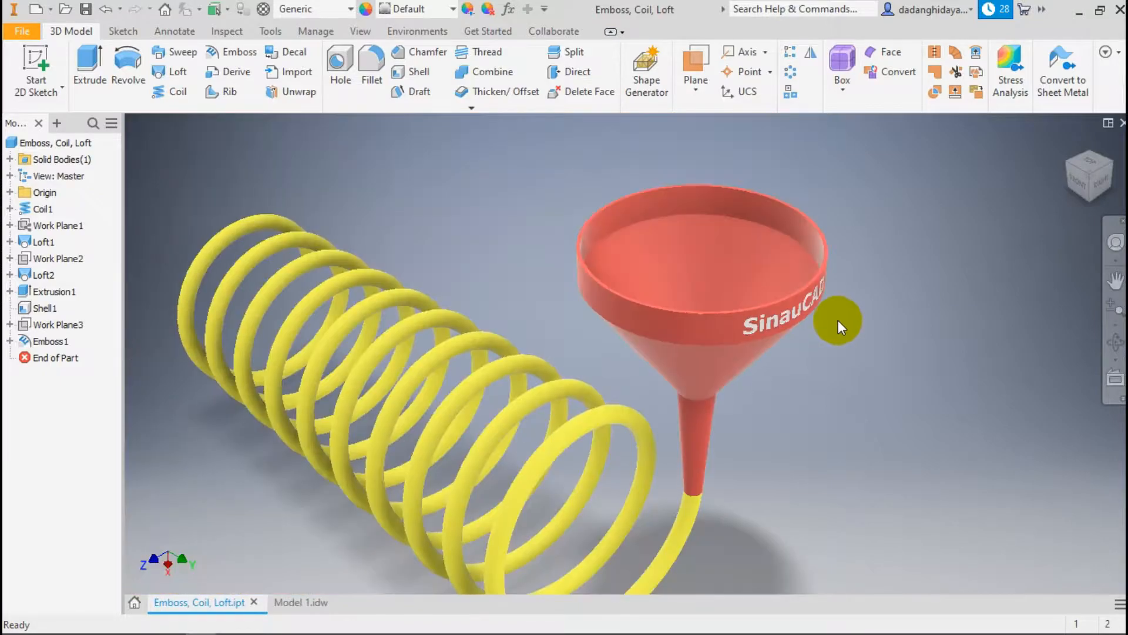
scroll(801, 352, "up", 5)
scroll(804, 354, "down", 2)
left_click(287, 604)
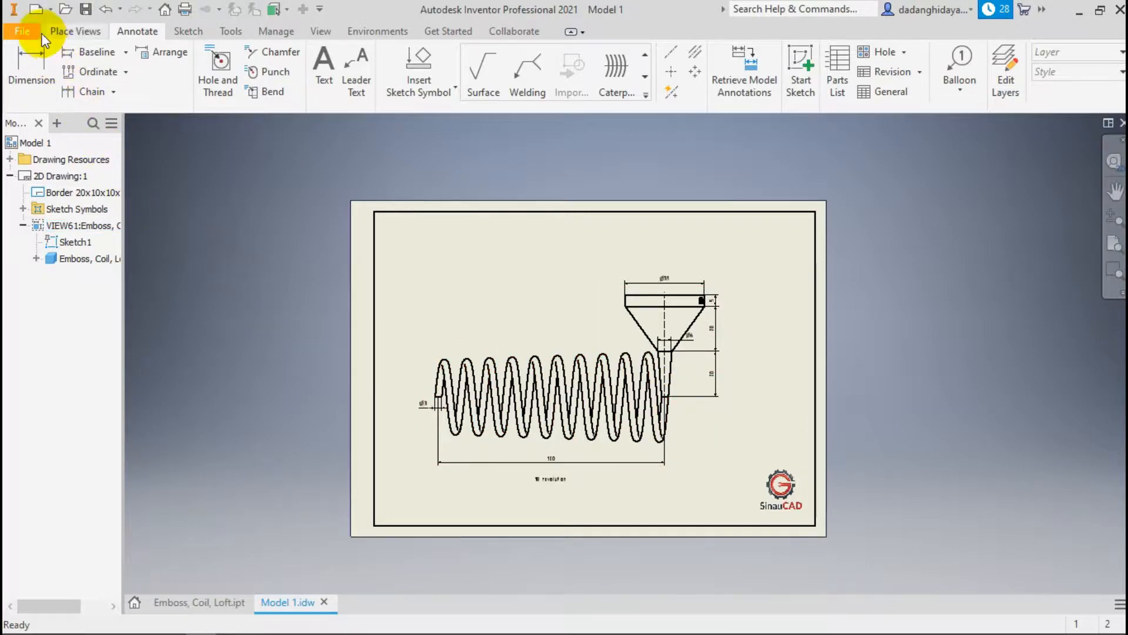
Create a new part file from the Metric template Standard (mm).ipt
left_click(34, 12)
left_click(269, 163)
left_click(327, 196)
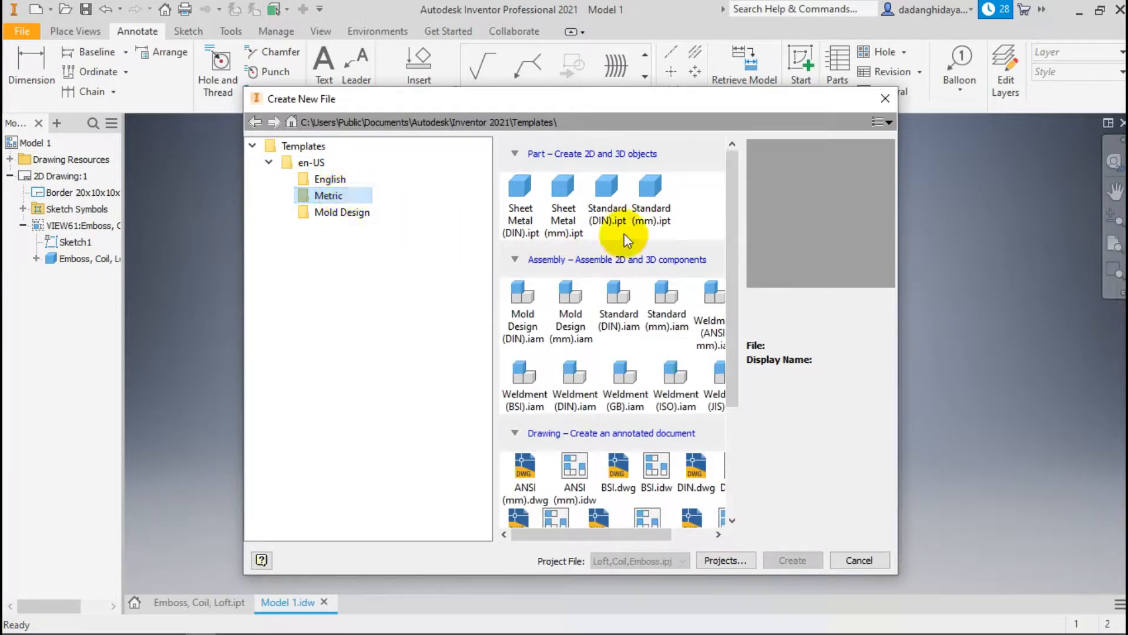
left_click(637, 224)
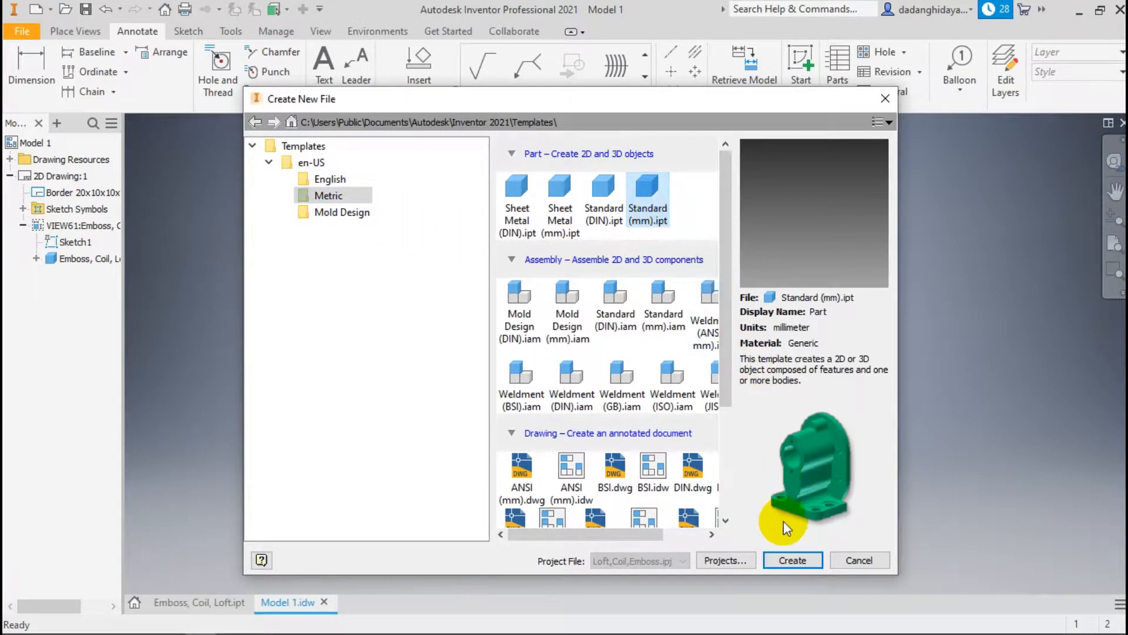
left_click(791, 552)
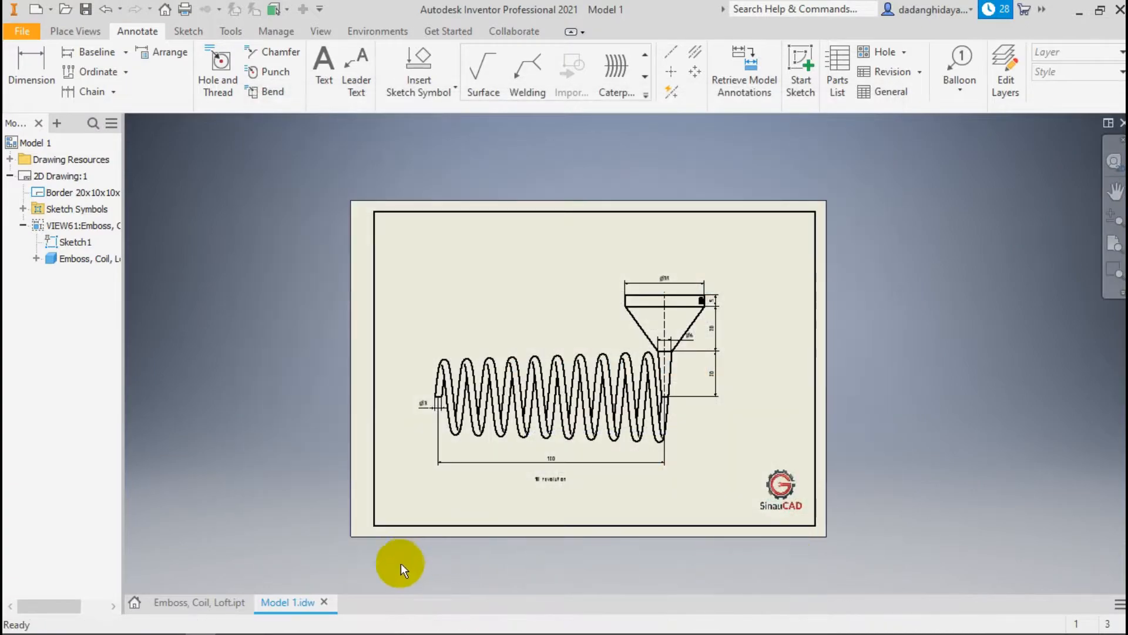
Glance at the finished coil part again, and start a 2D sketch on the horizontal XZ plane of the new part
left_click(225, 601)
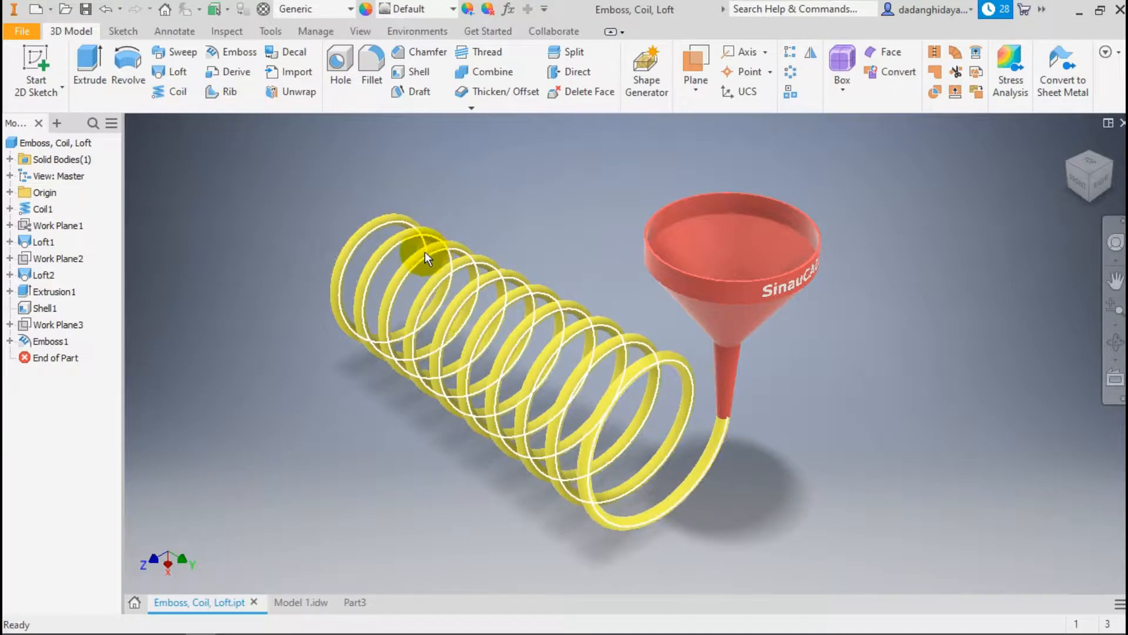
left_click(354, 602)
left_click(40, 73)
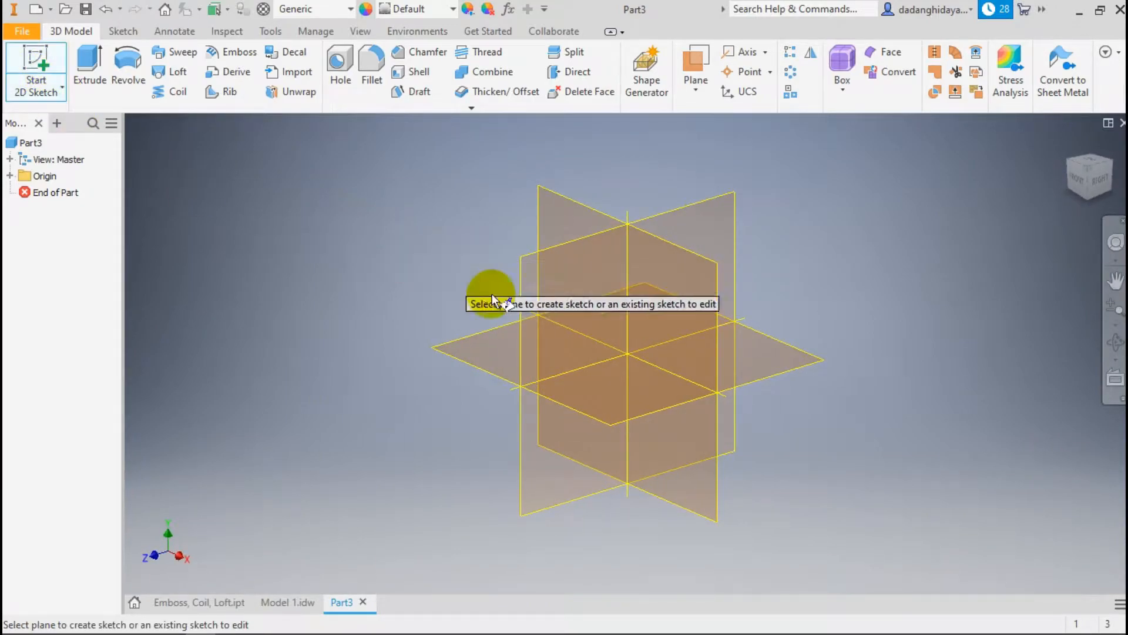
left_click(774, 362)
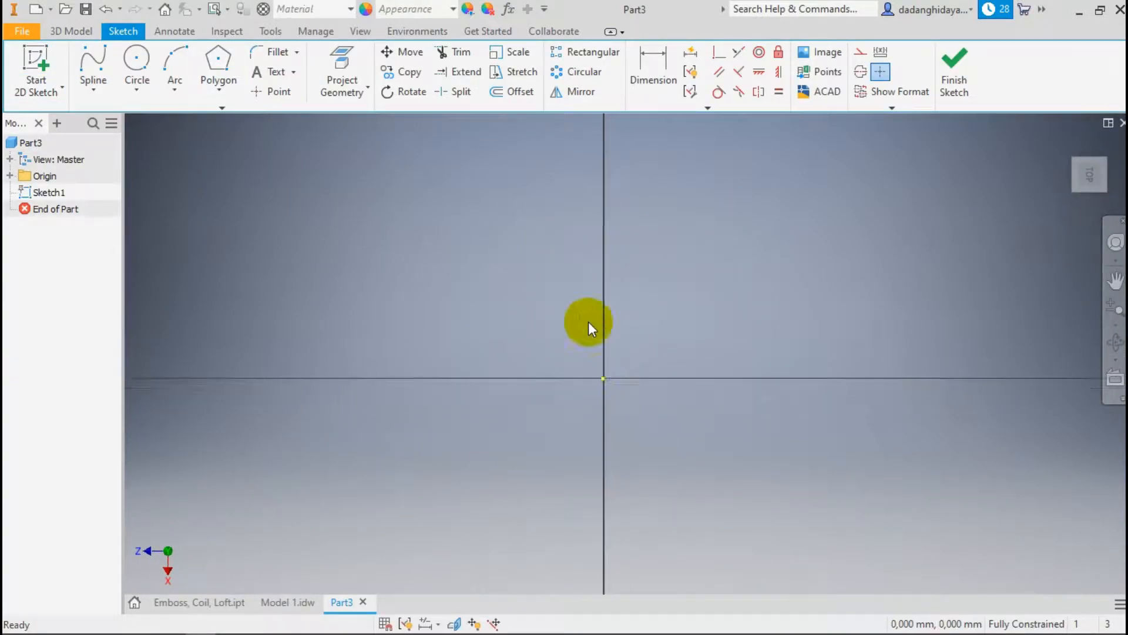
Sketch a small circle centred level with the origin and a short distance to its right
left_click(152, 68)
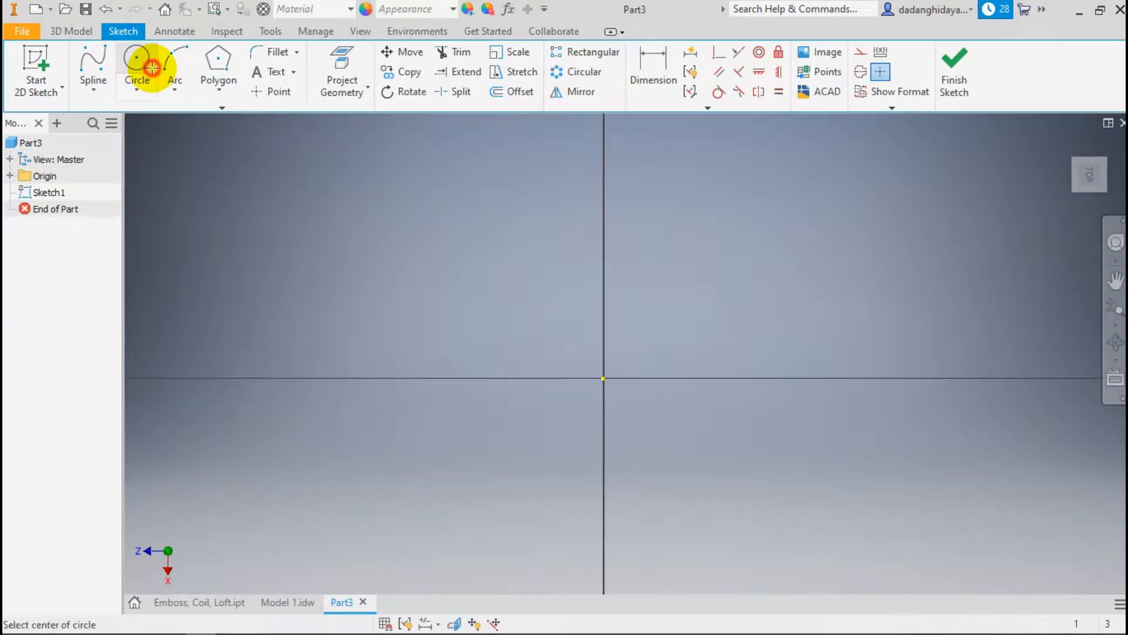
left_click(698, 378)
left_click(714, 395)
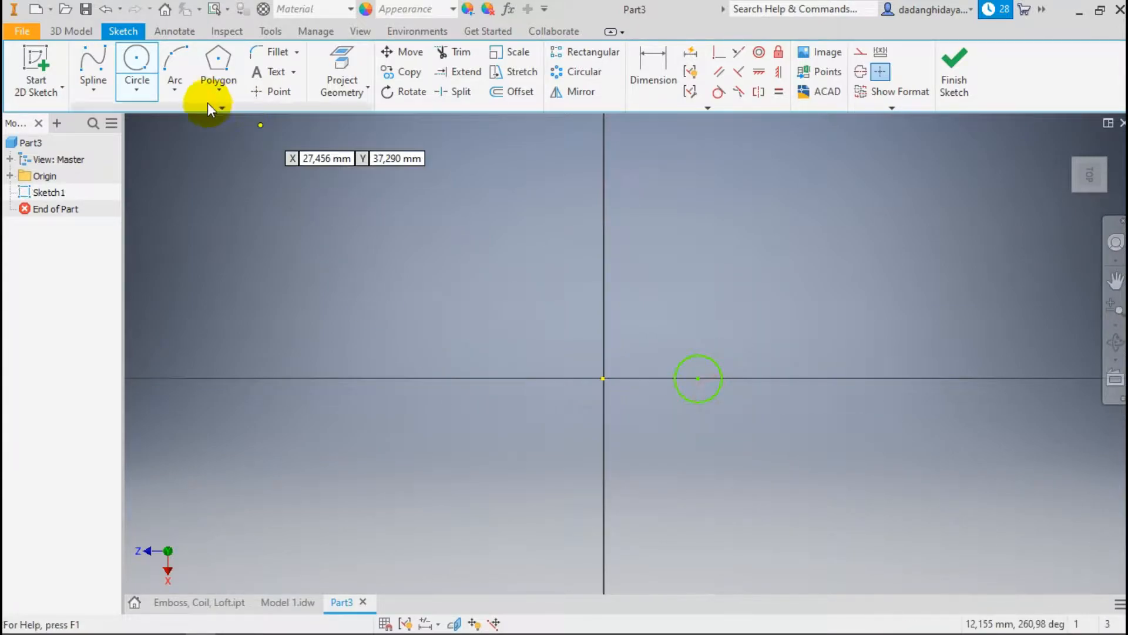
Draw a straight line from the origin upward along the on-screen vertical axis and end the Line command
left_click(98, 81)
left_click(124, 117)
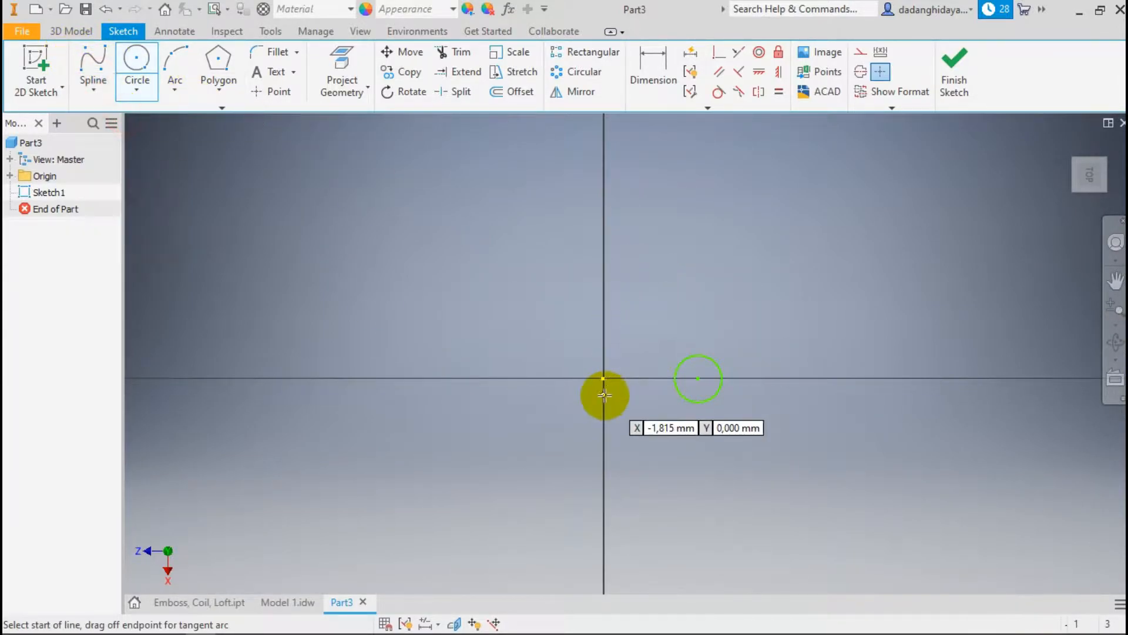
left_click(603, 378)
scroll(614, 440, "down", 4)
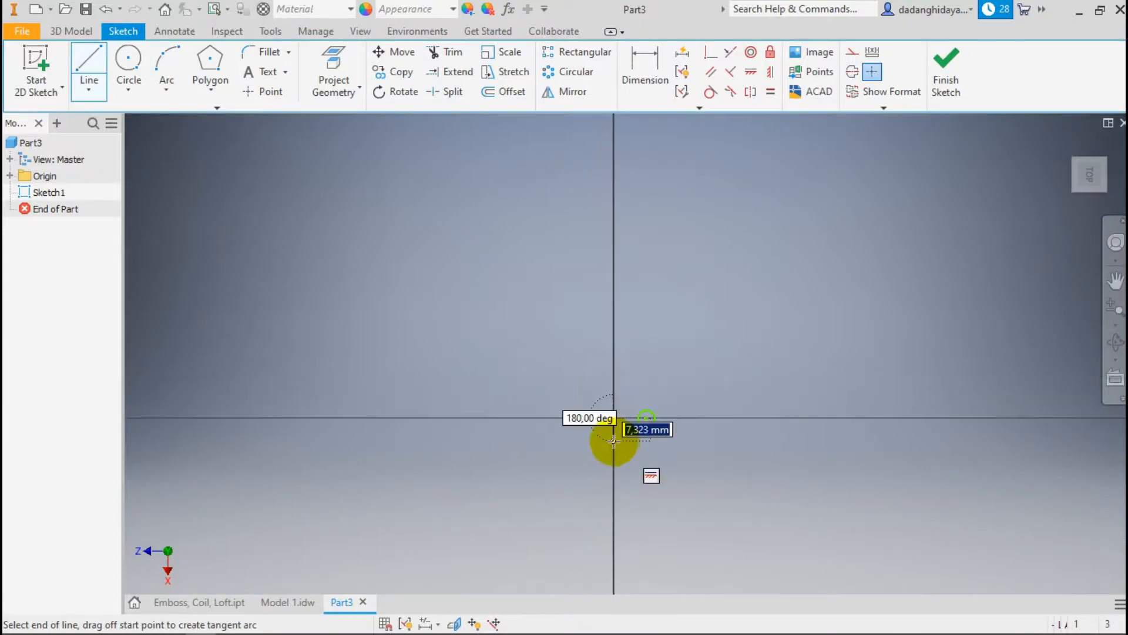
left_click(614, 189)
right_click(522, 300)
left_click(619, 295)
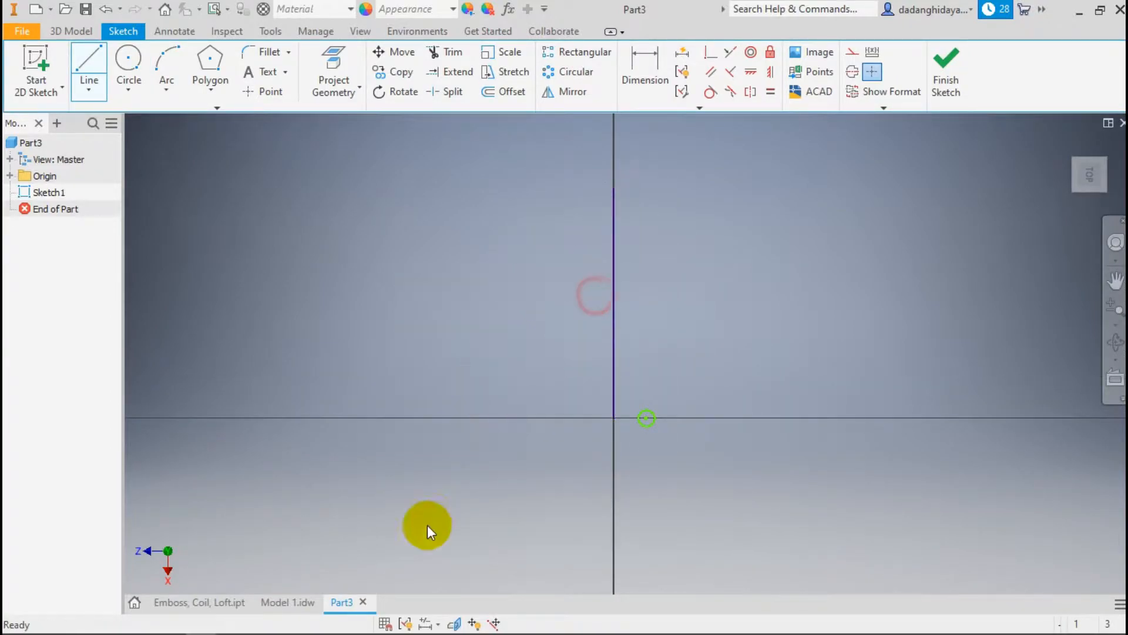
Check the coil dimensions in the Model 1 drawing, and dimension the sketched circle's diameter as 3 mm
left_click(276, 600)
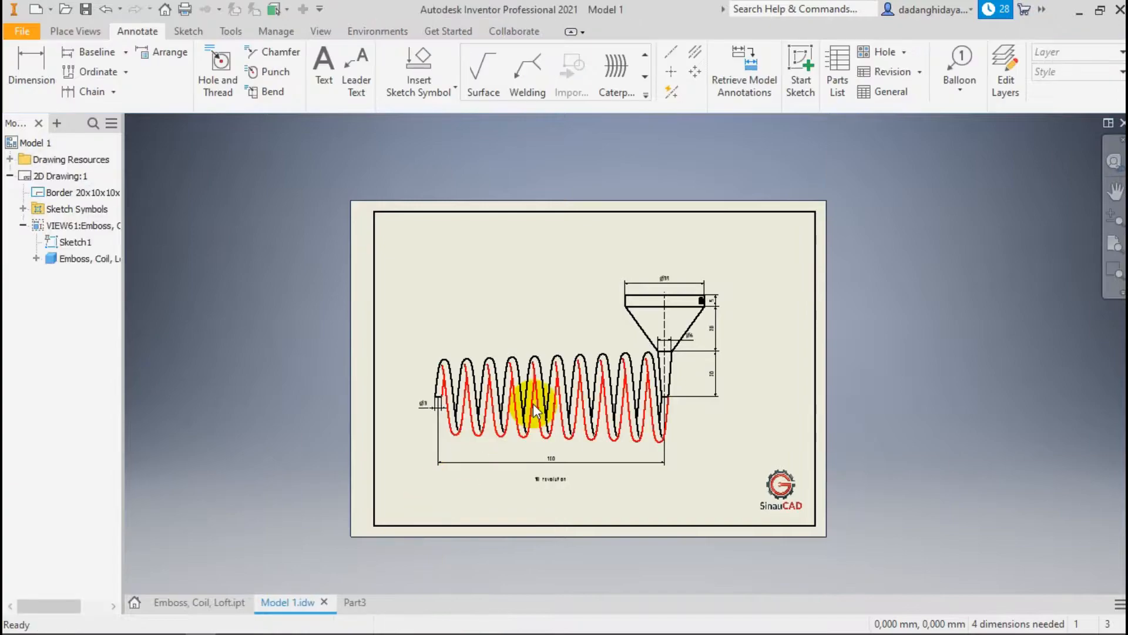
scroll(661, 400, "up", 5)
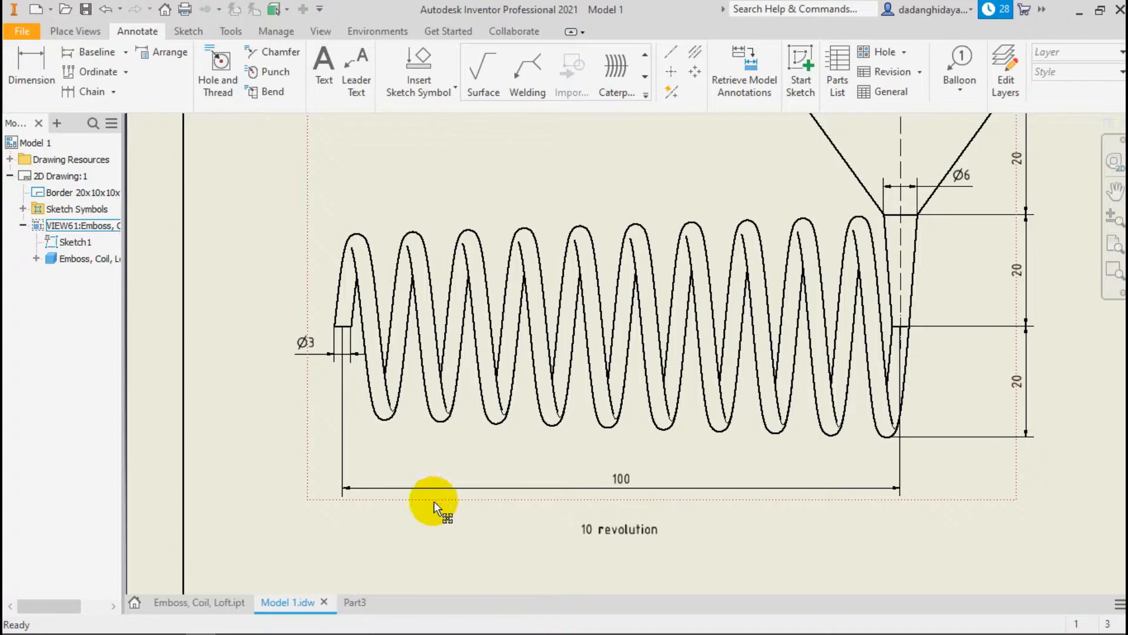
left_click(356, 603)
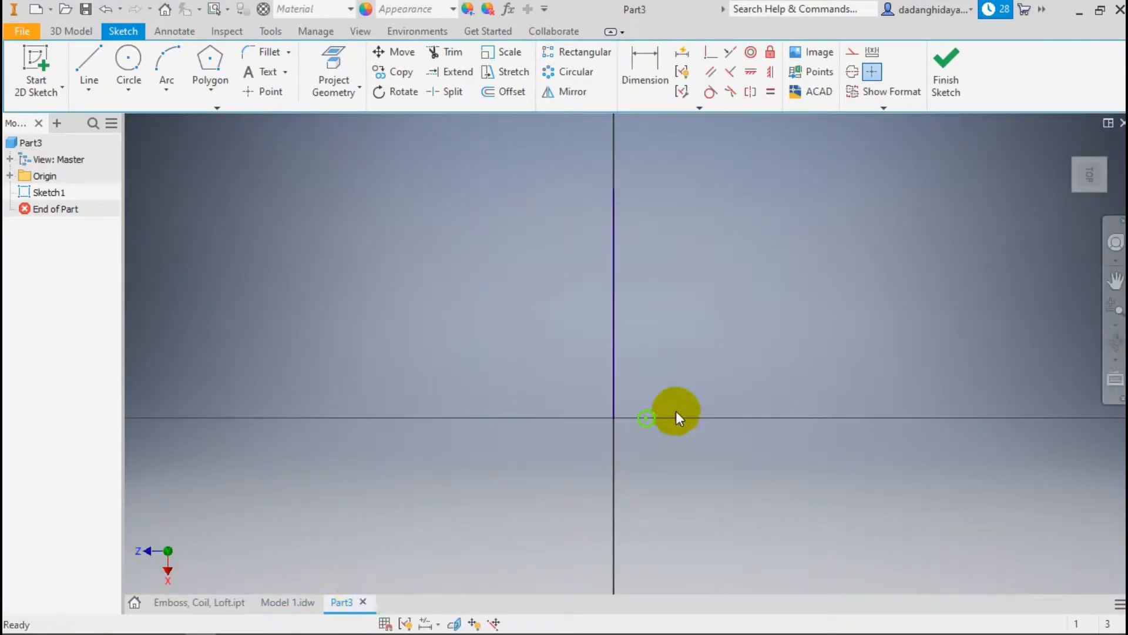
left_click(646, 65)
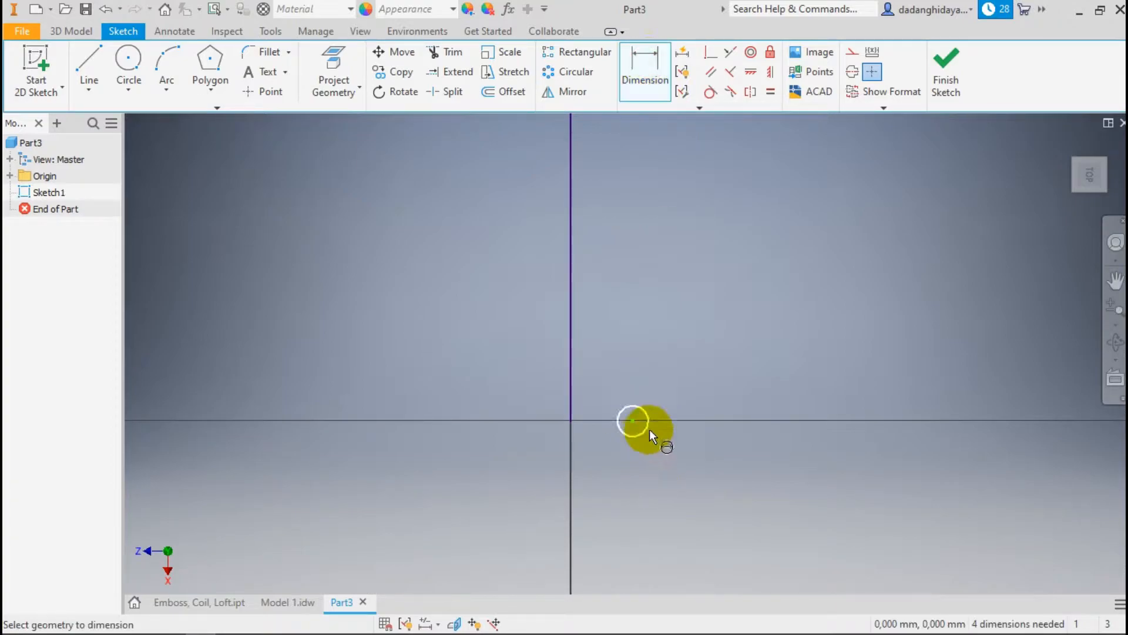
left_click(645, 434)
left_click(674, 391)
type("3")
key("Return")
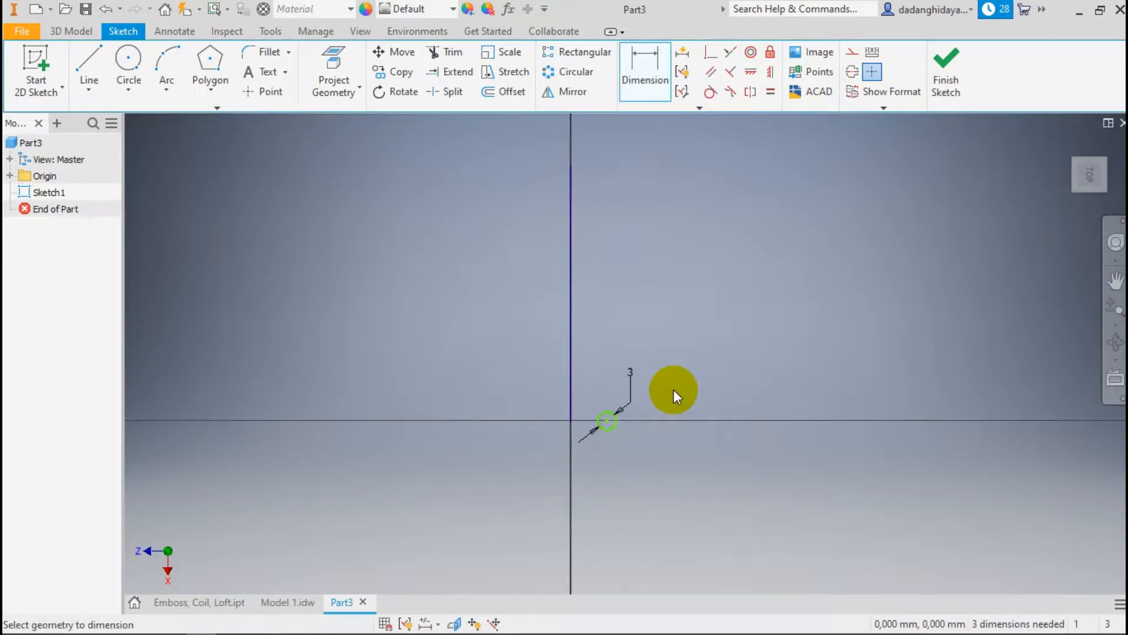
Dimension the distance between the circle's centre and the line as 20 mm
left_click(607, 408)
left_click(567, 356)
left_click(615, 482)
type("20")
key("Return")
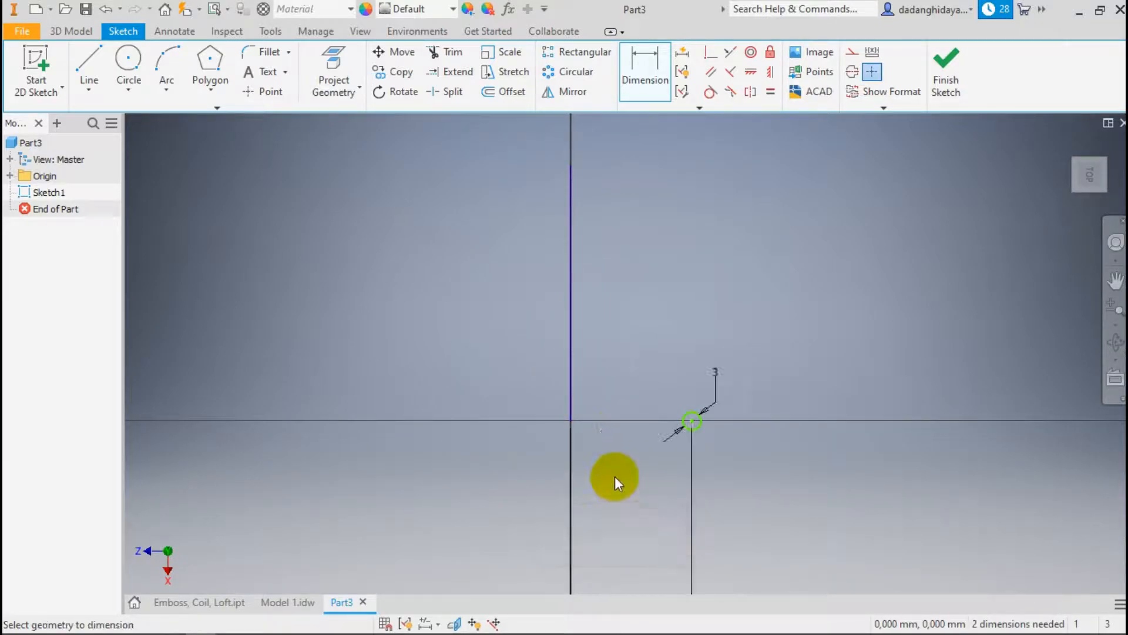
left_click(619, 308)
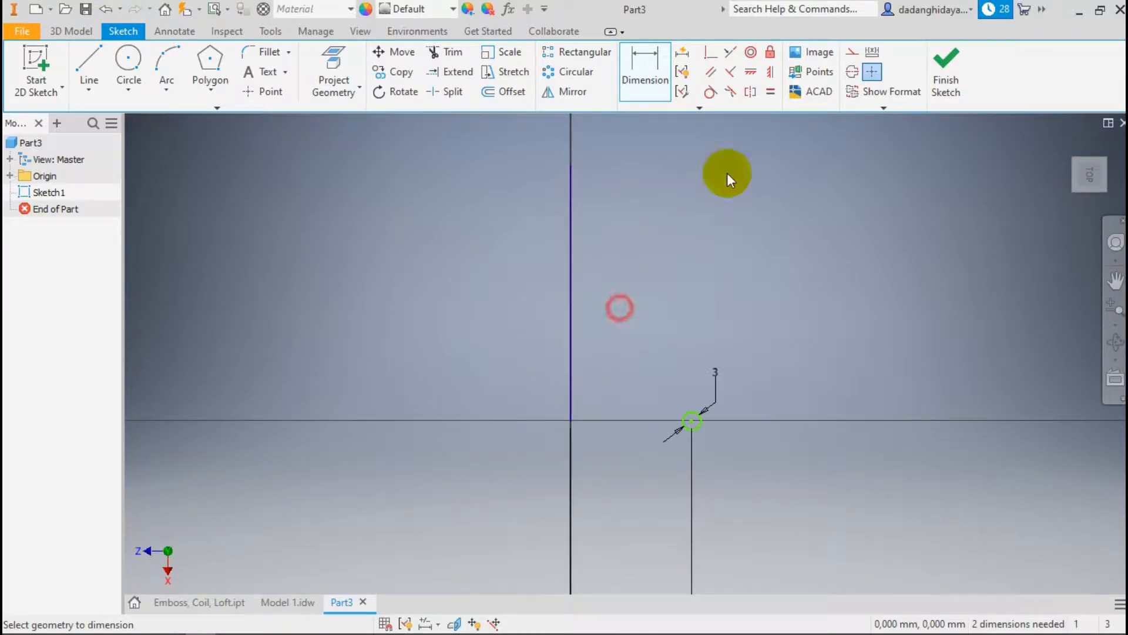
Align the circle's centre with the origin using a Vertical constraint
left_click(766, 75)
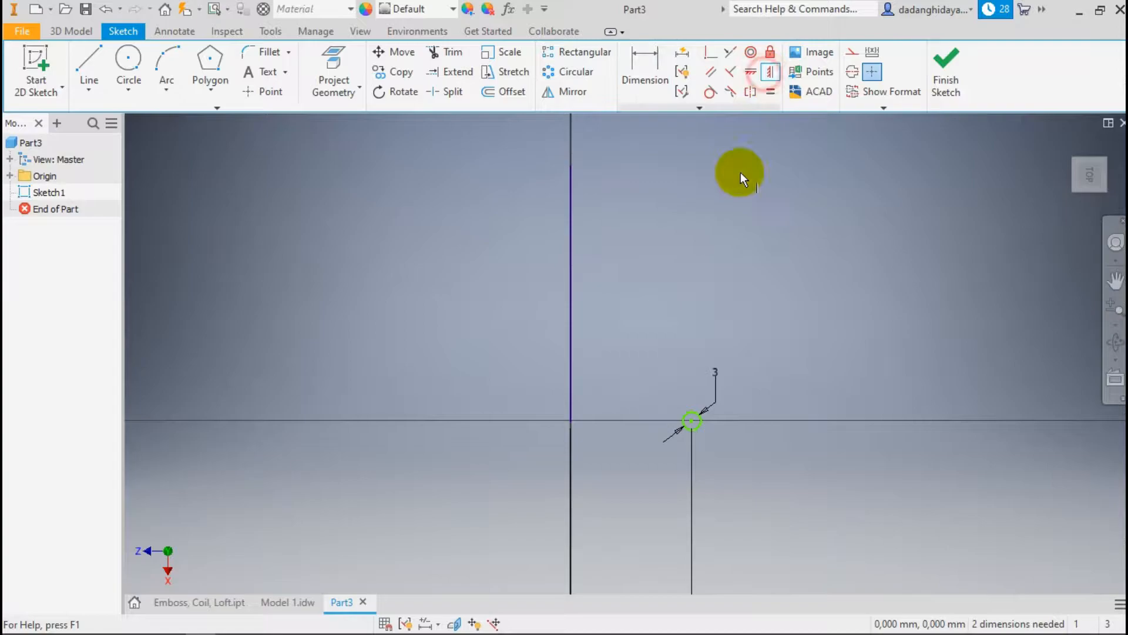
left_click(571, 421)
left_click(692, 421)
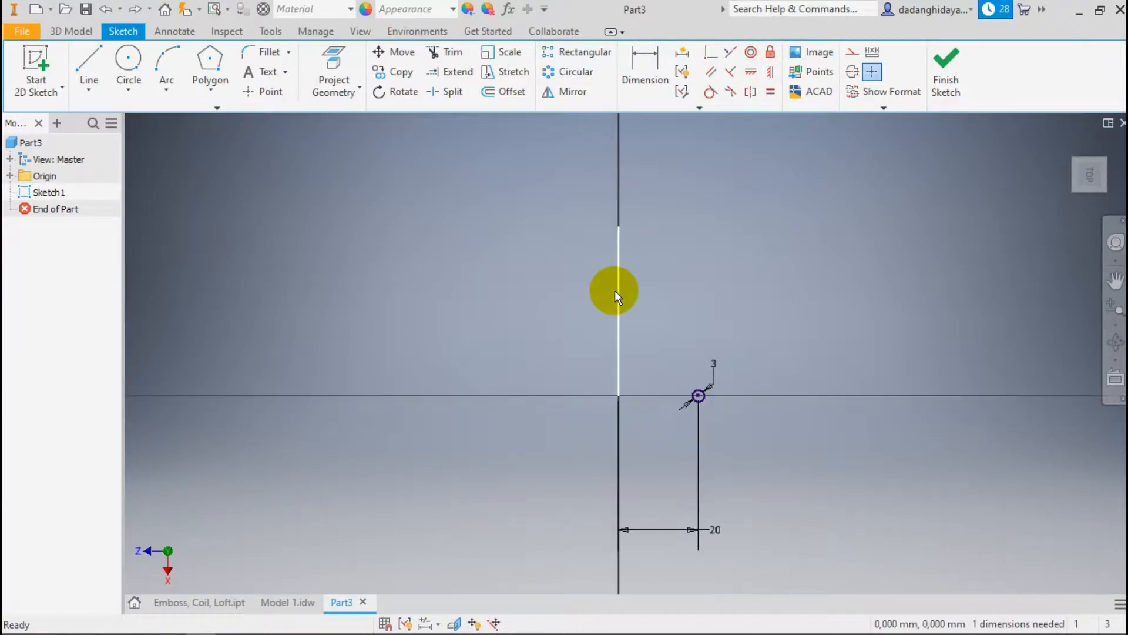
Convert the sketched vertical line from the origin to a centerline and finish the sketch
left_click(619, 296)
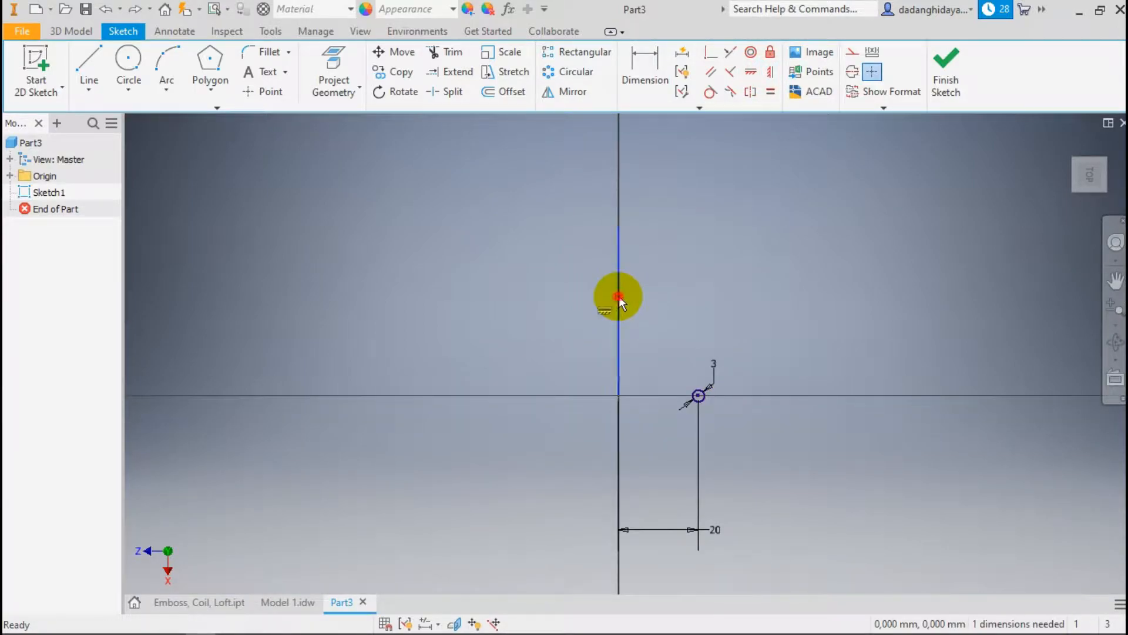
left_click(852, 76)
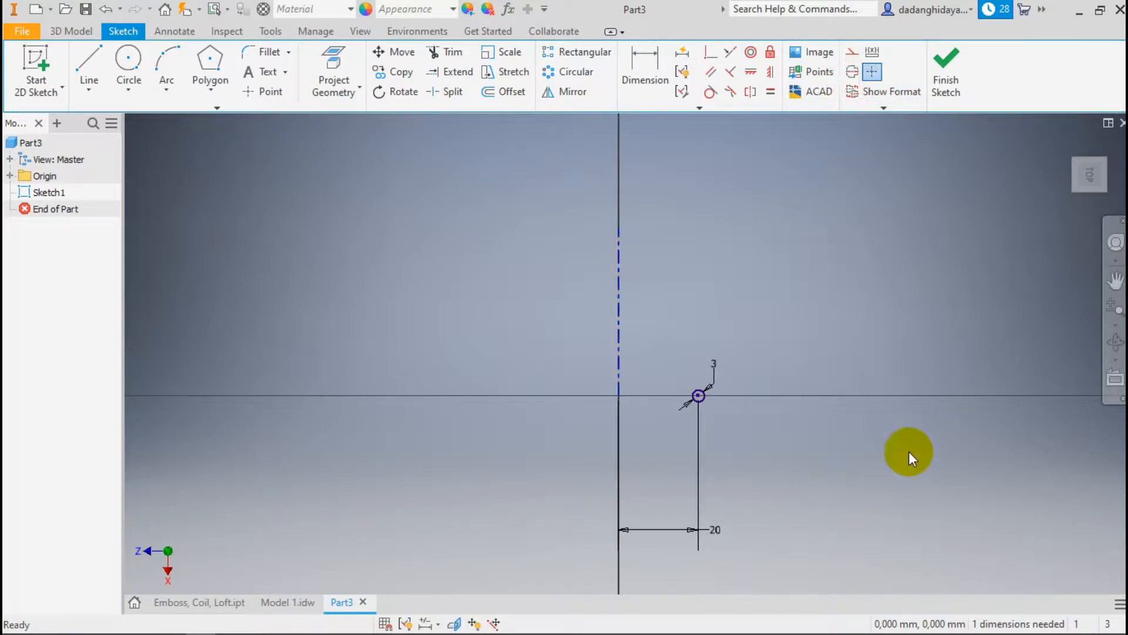
left_click(940, 78)
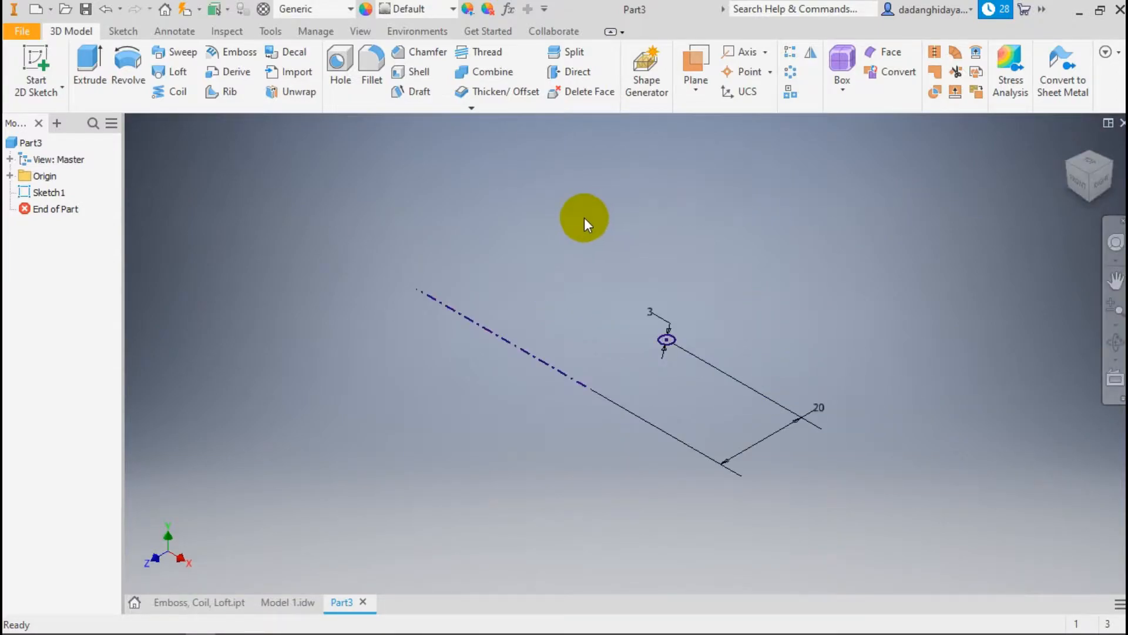
left_click(167, 91)
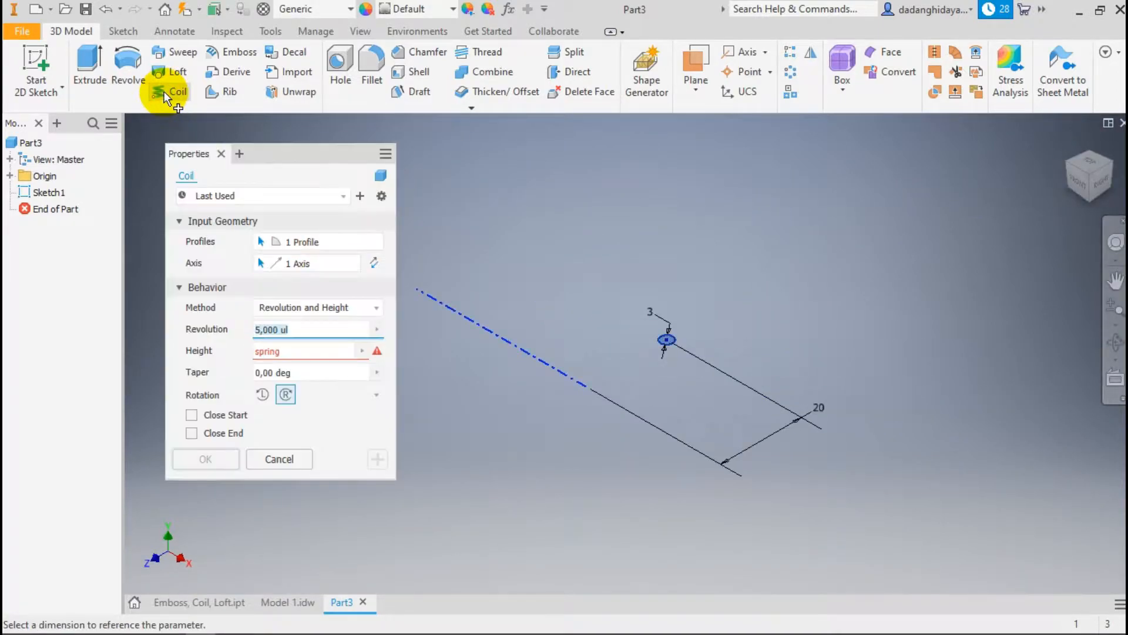
left_click_drag(306, 160, 298, 142)
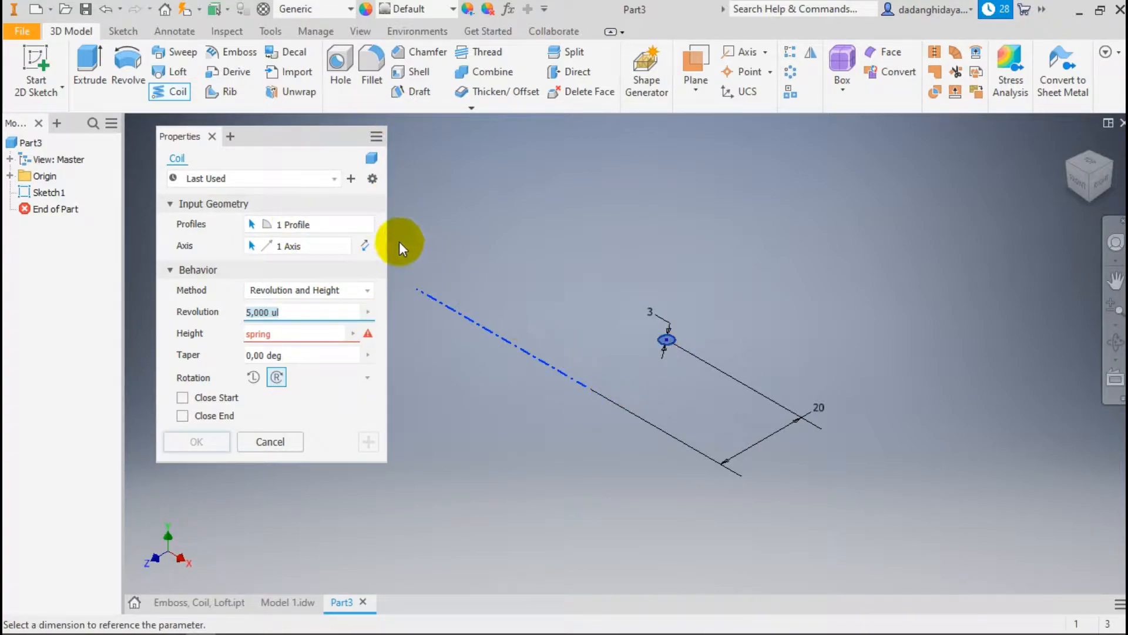
left_click(291, 224)
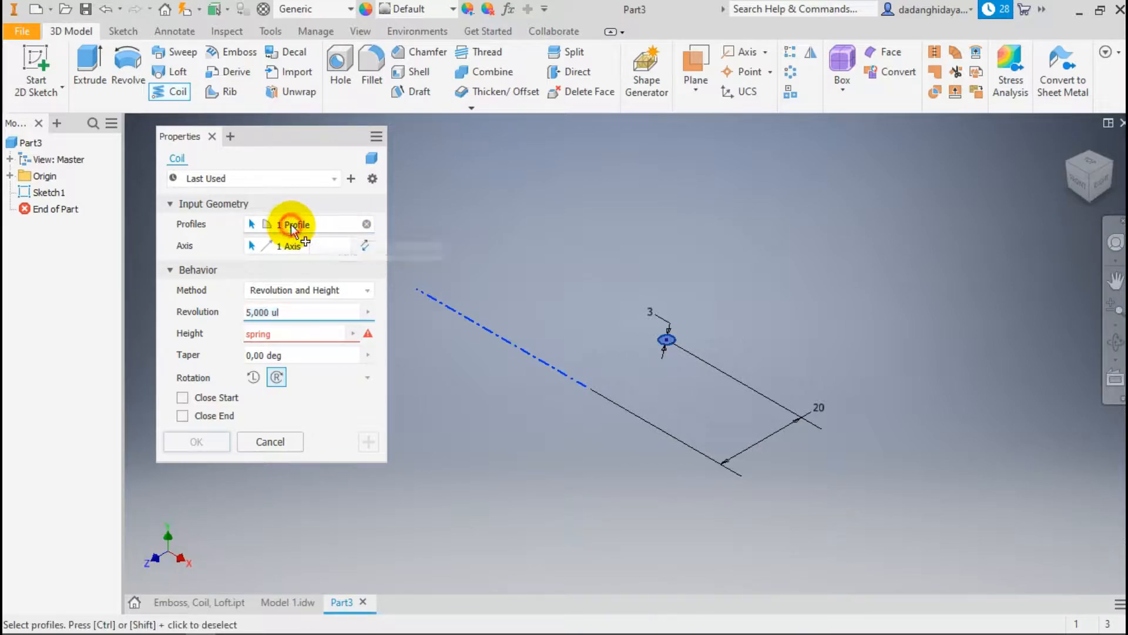
scroll(676, 338, "up", 3)
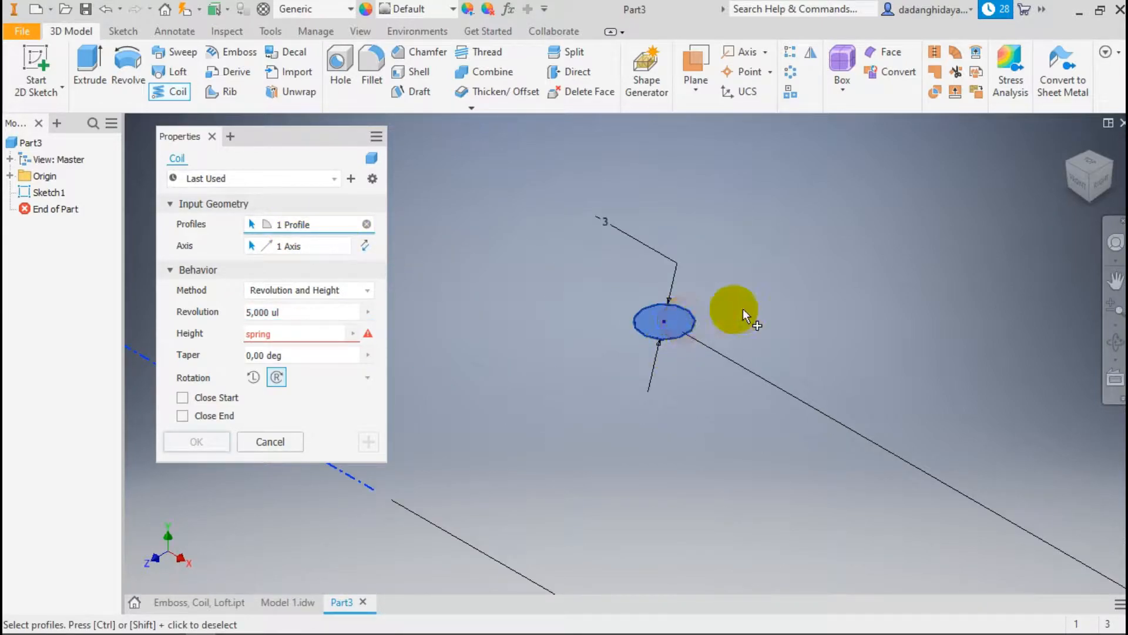
scroll(742, 308, "down", 3)
left_click(283, 247)
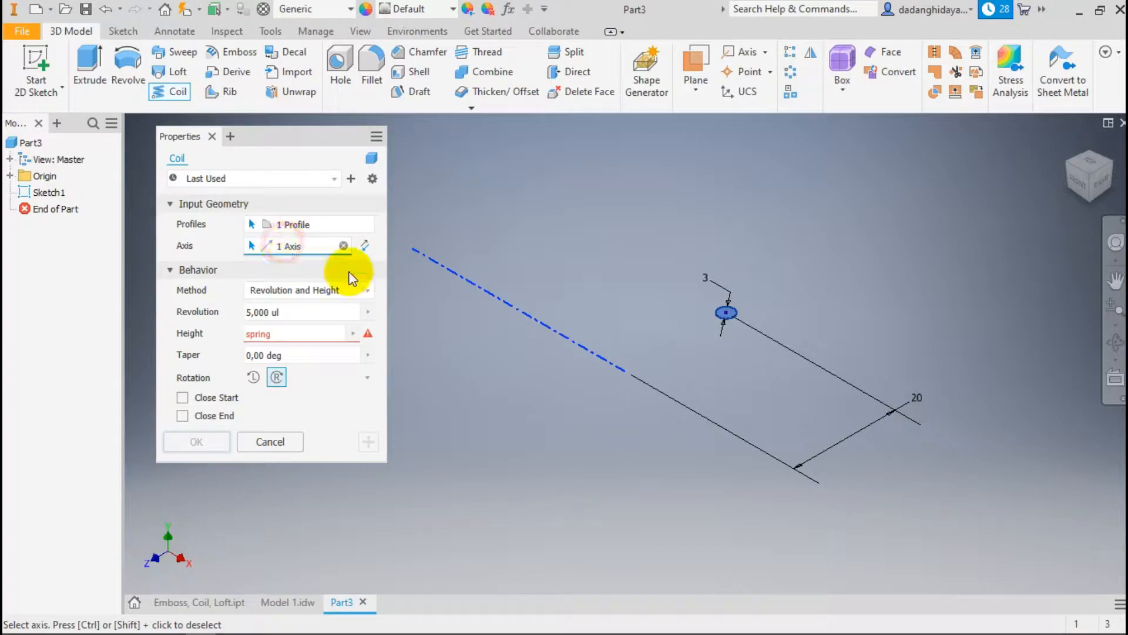
scroll(533, 321, "up", 2)
left_click(535, 323)
scroll(552, 335, "down", 5)
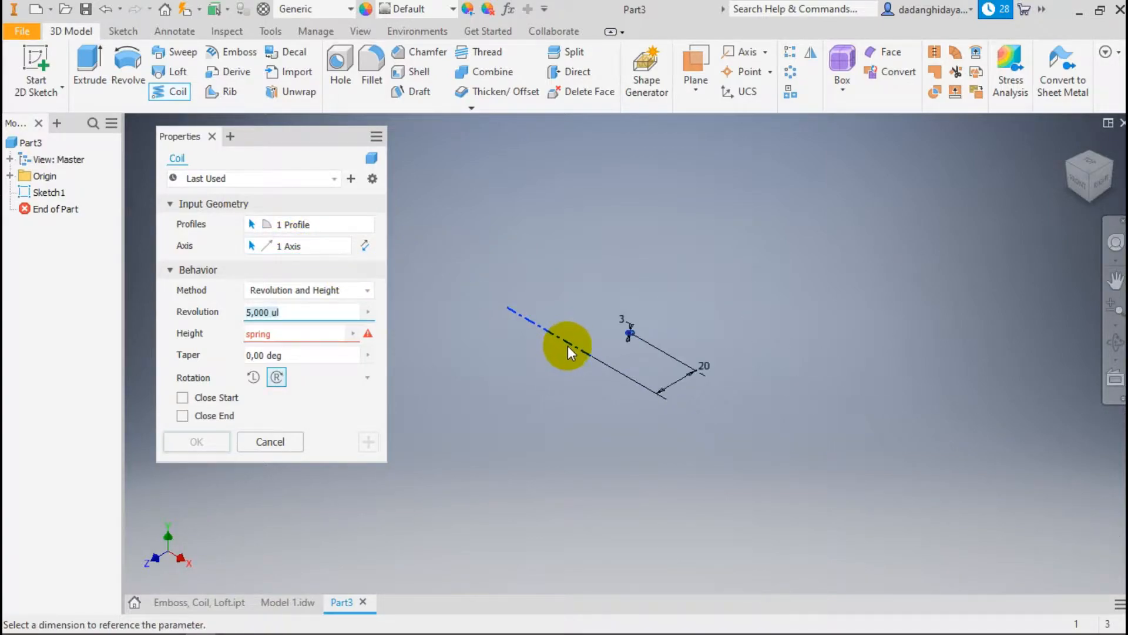
scroll(635, 328, "up", 3)
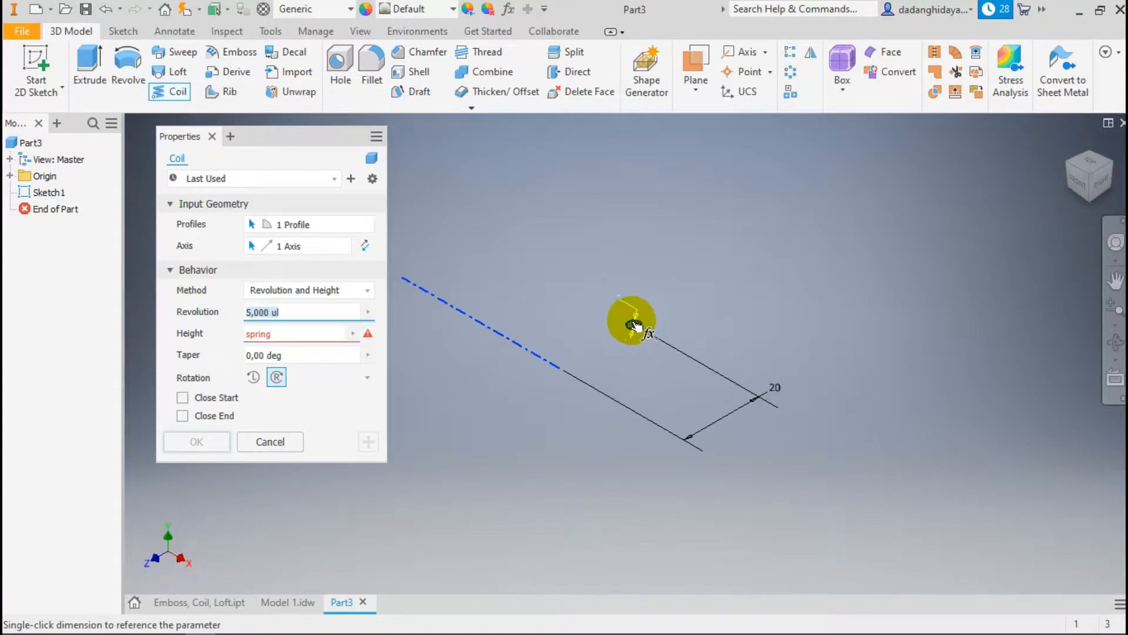
scroll(635, 325, "up", 2)
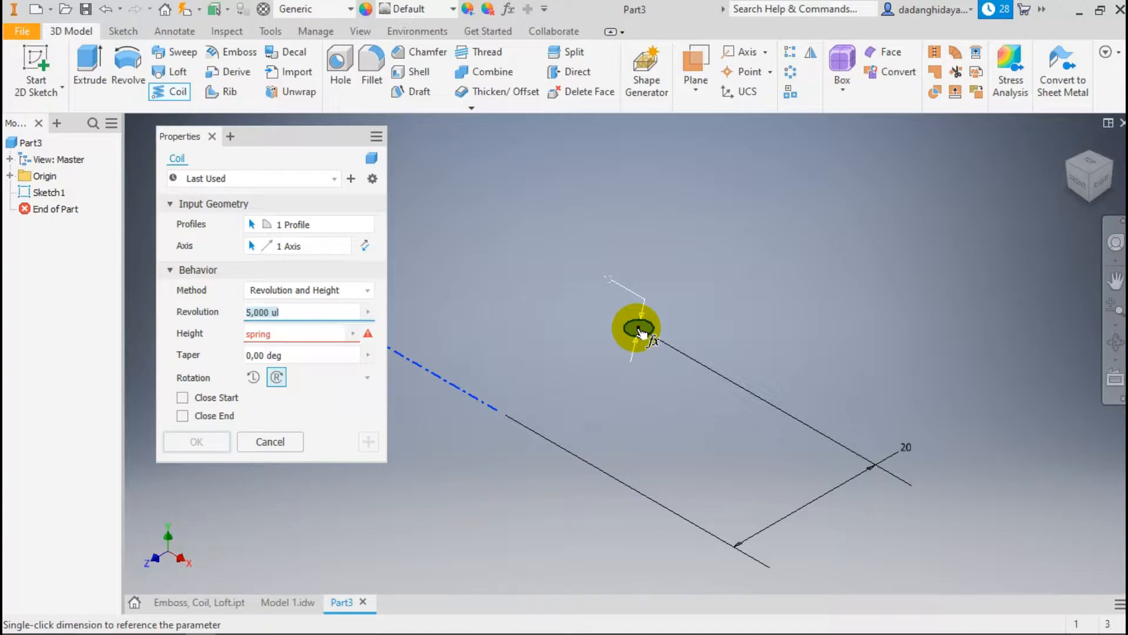
scroll(766, 360, "down", 2)
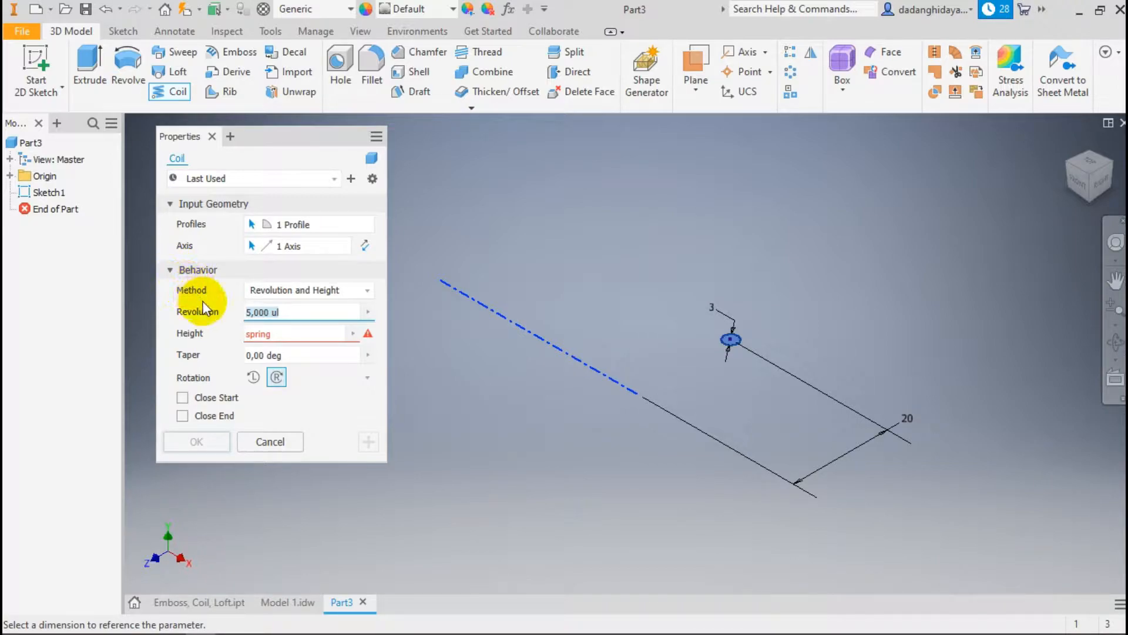
left_click(328, 295)
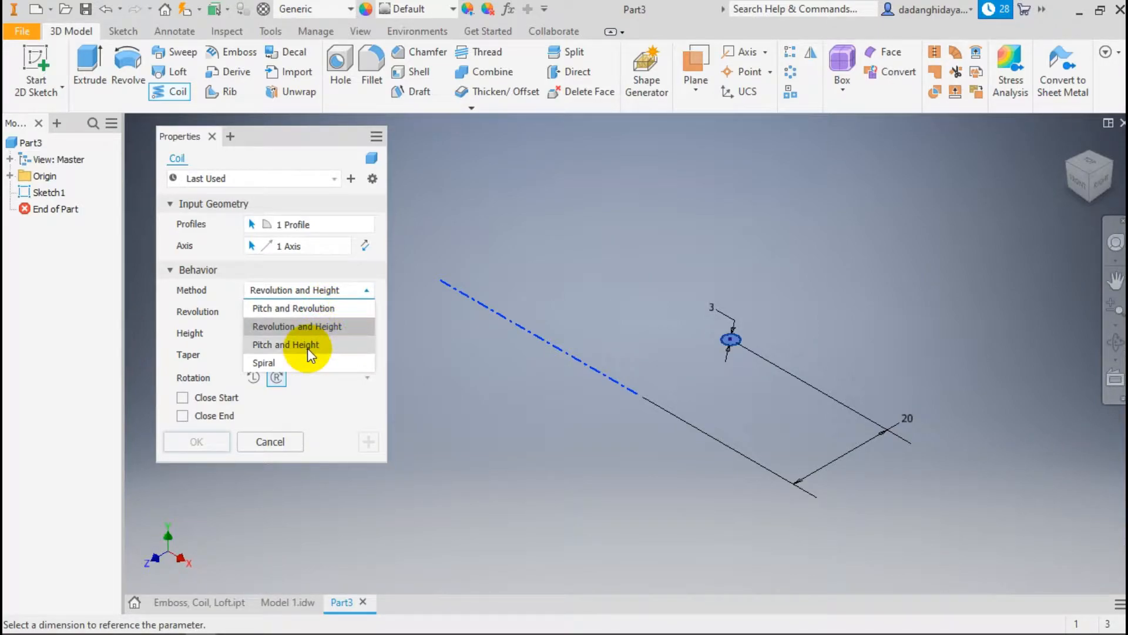
left_click(312, 311)
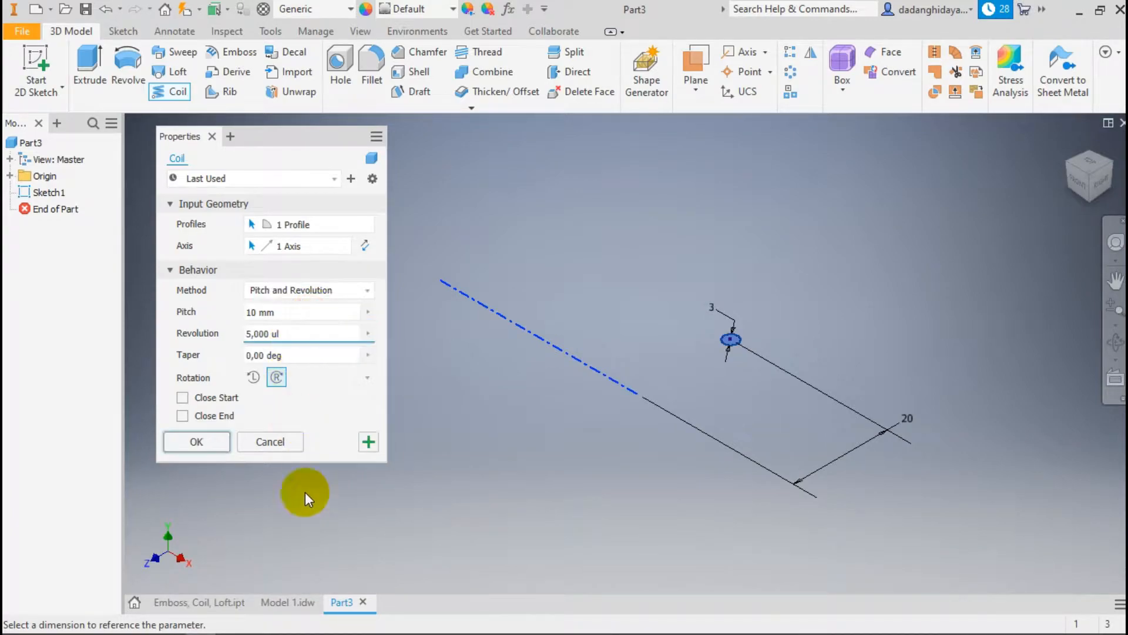
left_click(262, 443)
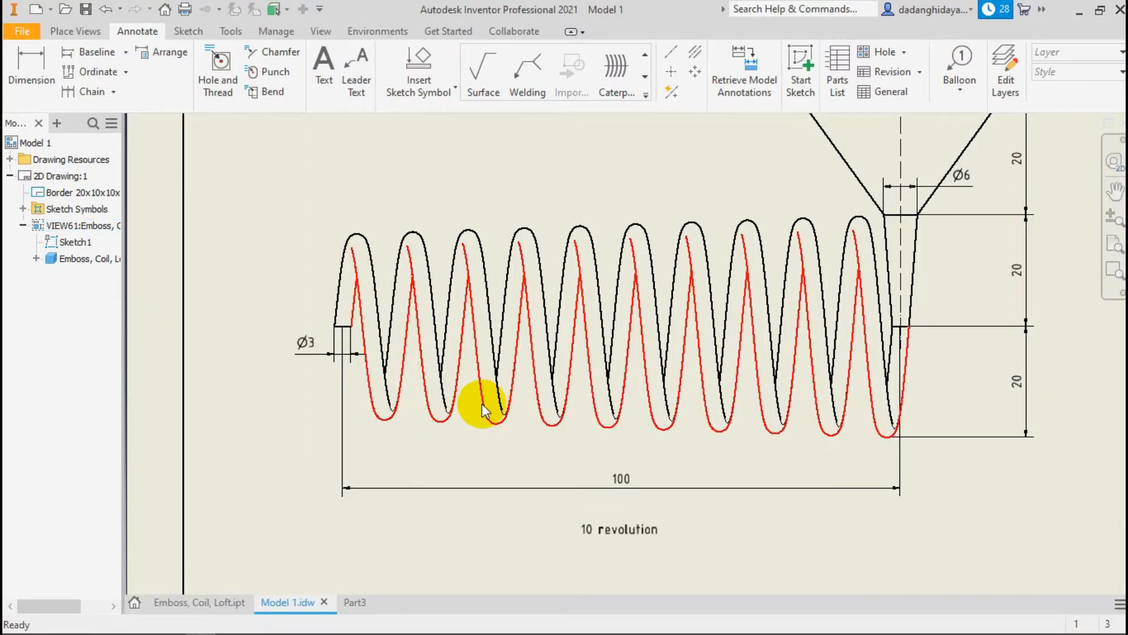
Examine the coil in the Model 1 drawing, checking the turns, the overall length dimension's anchor points and the revolution note
scroll(445, 411, "down", 3)
scroll(403, 315, "up", 6)
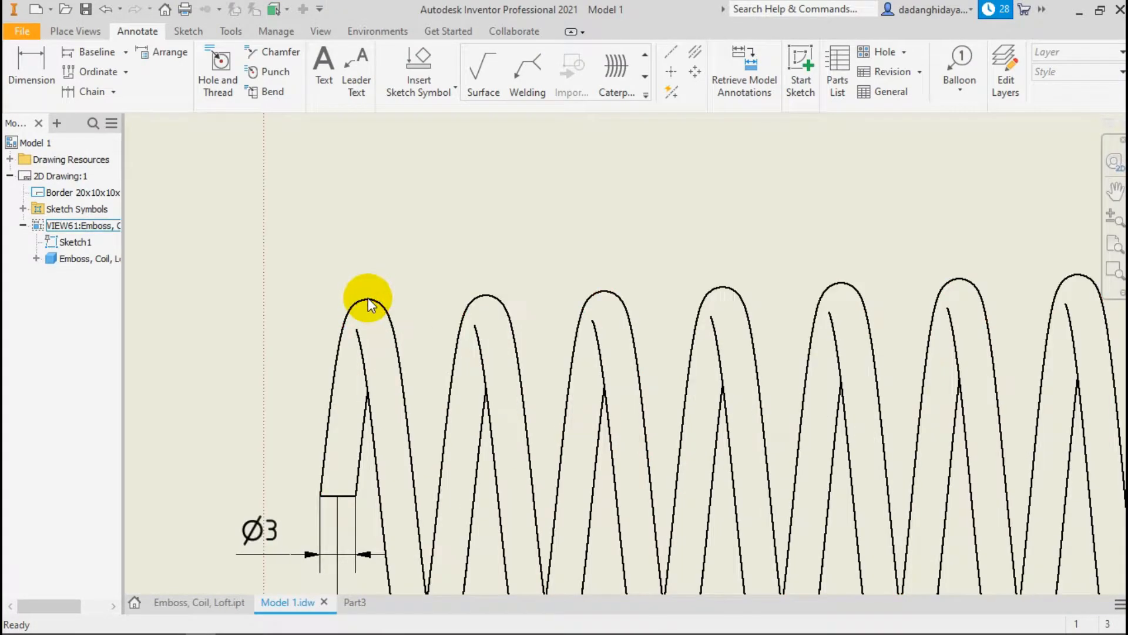
left_click(368, 297)
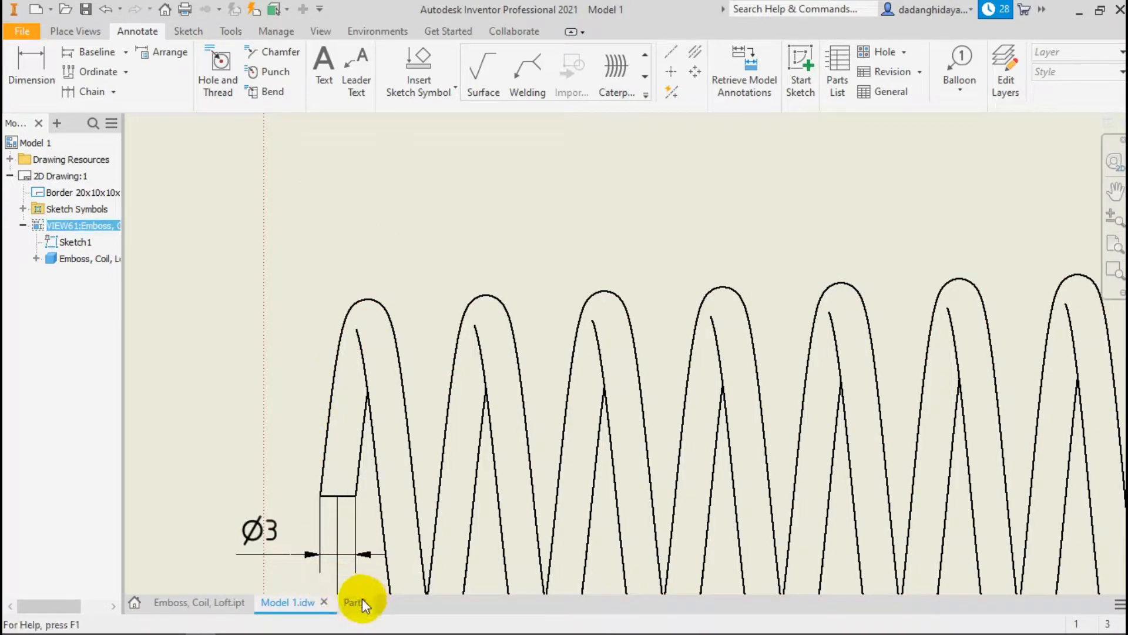
scroll(241, 320, "down", 5)
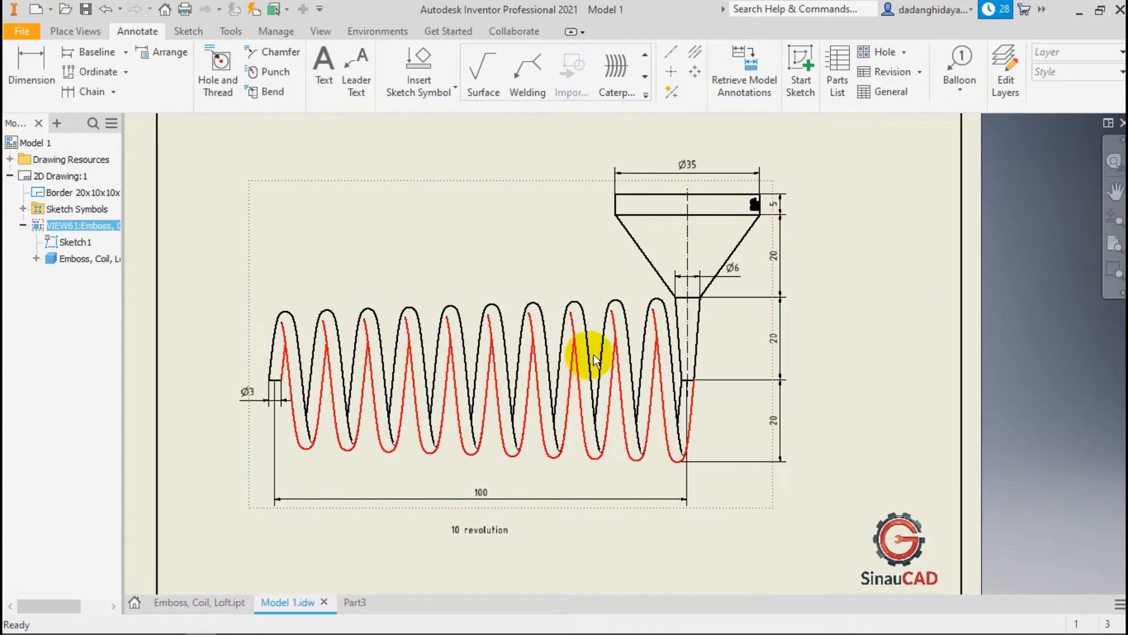
left_click(687, 377)
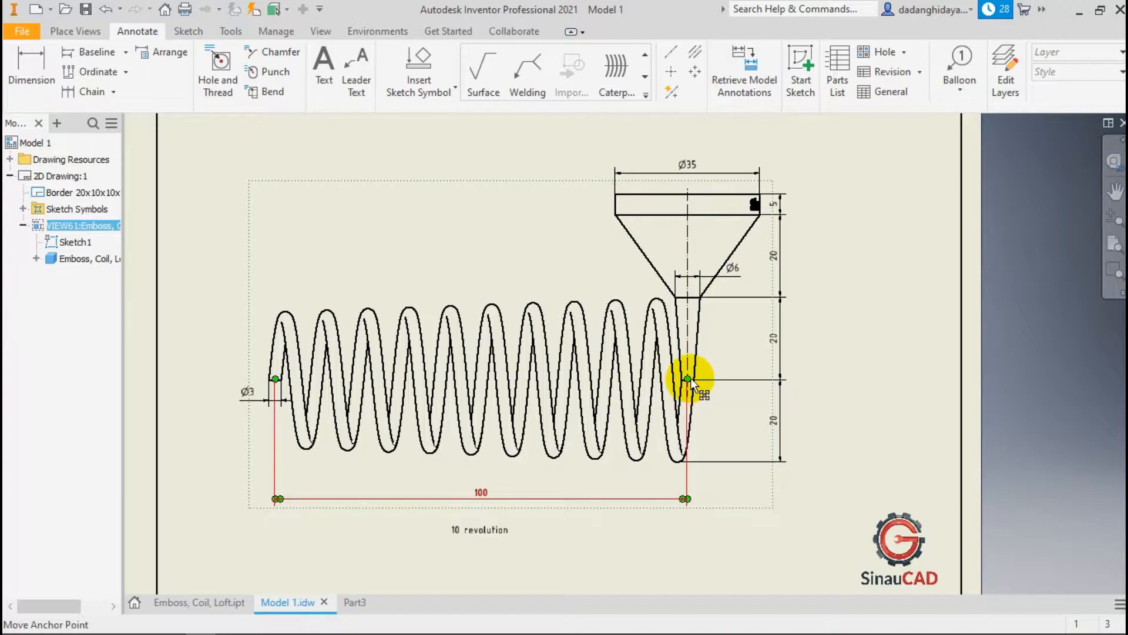
scroll(690, 378, "up", 3)
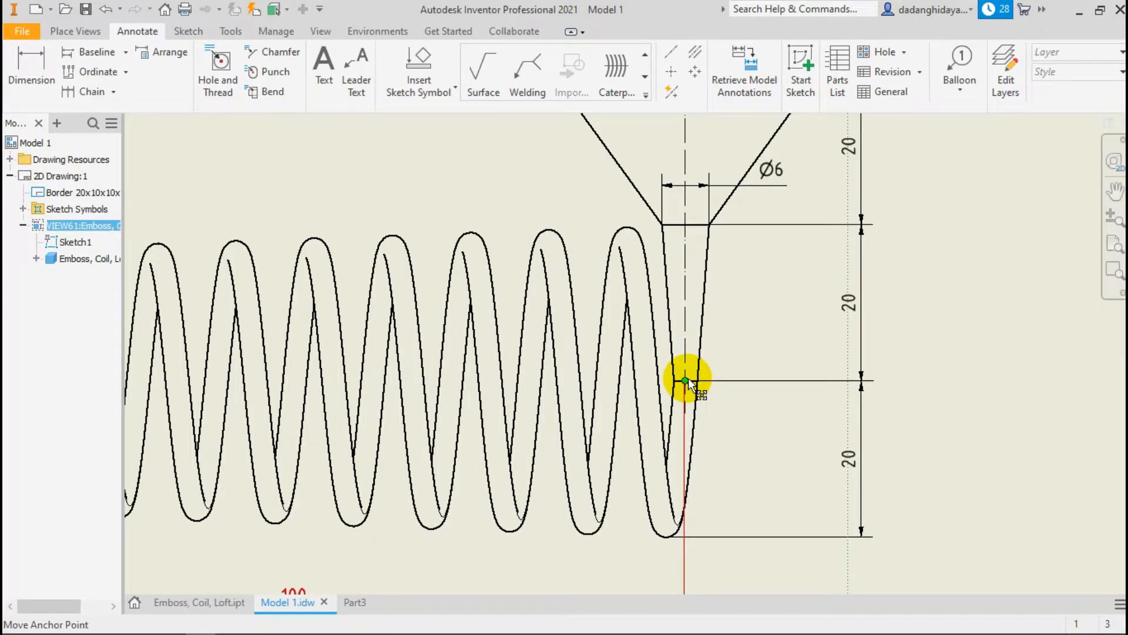
mouse_move(714, 404)
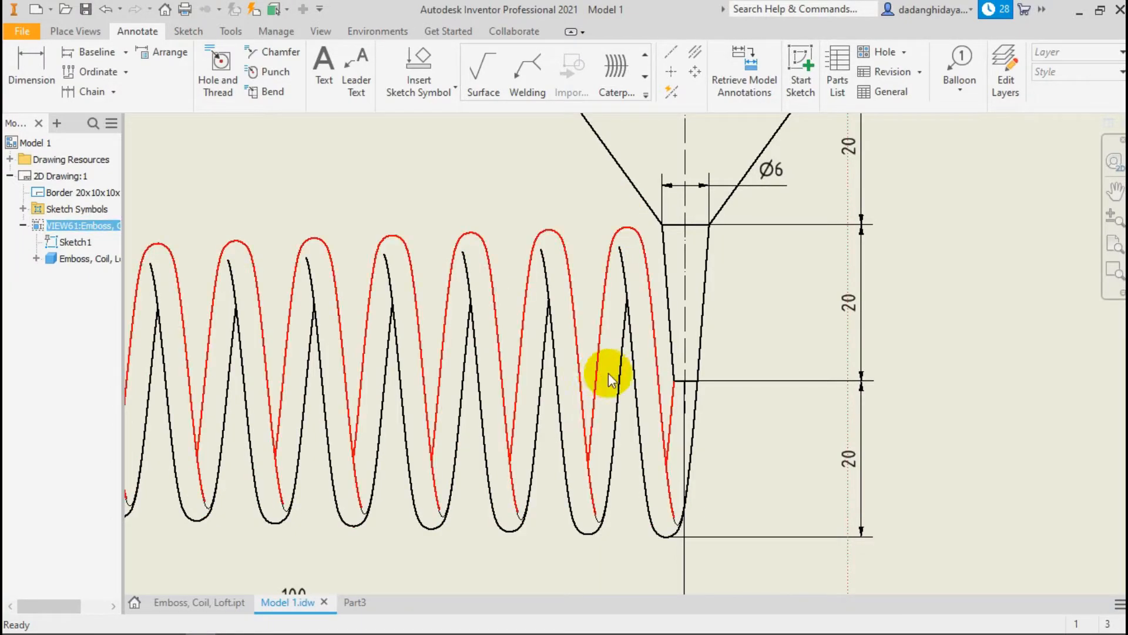
scroll(658, 356, "down", 3)
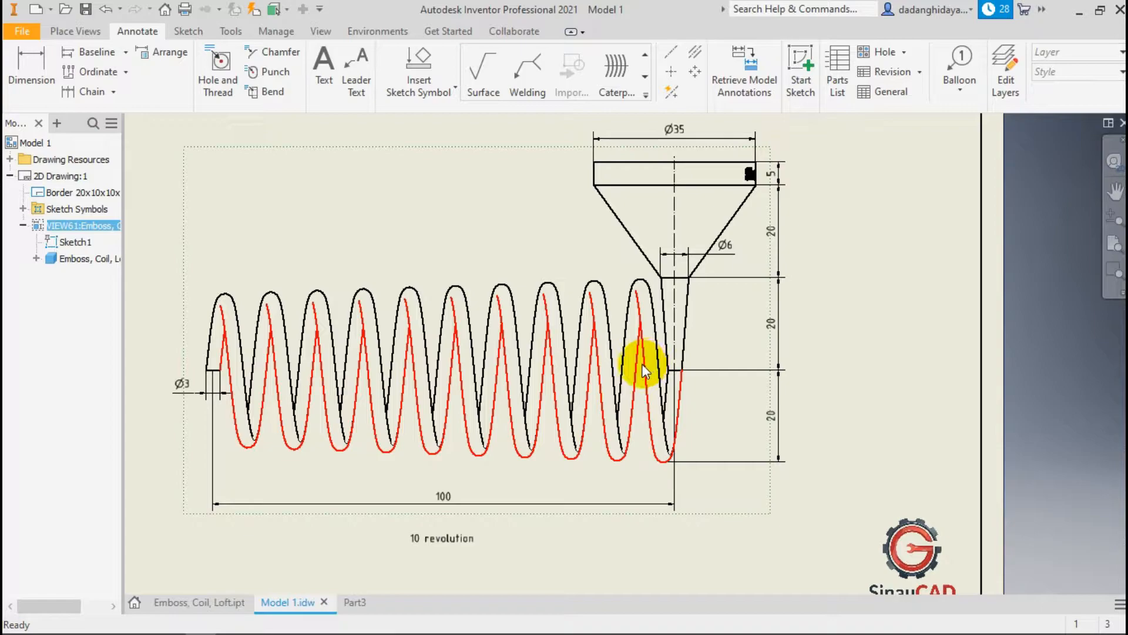
Return to Part3, start a Coil from the circle and centerline with the Pitch and Revolution method, and view the preview from the front
left_click(356, 603)
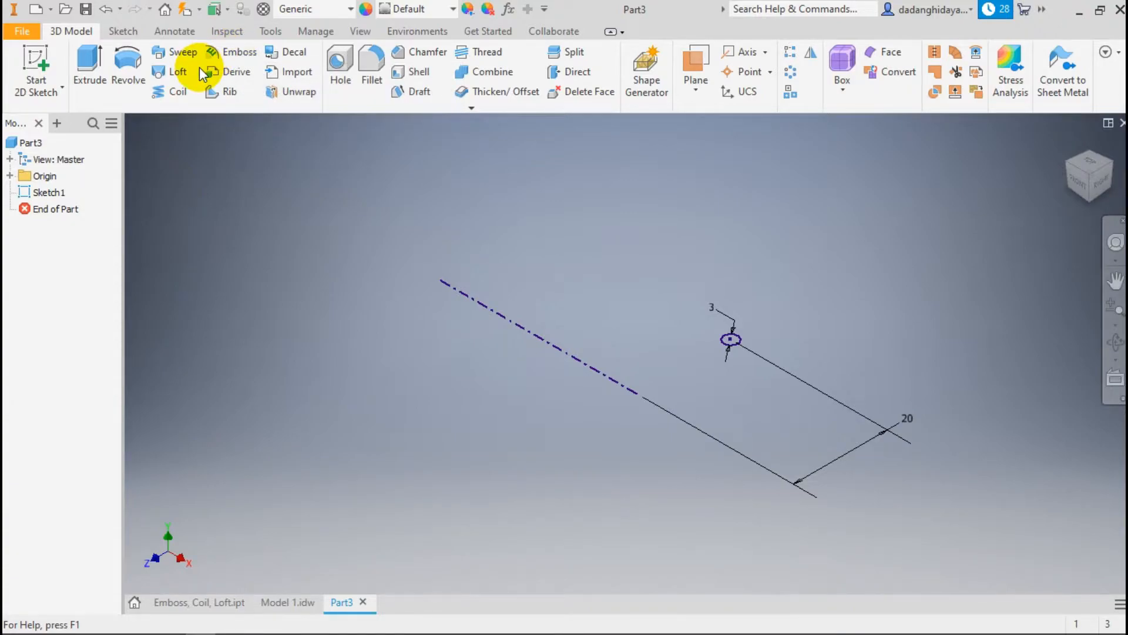
left_click(184, 87)
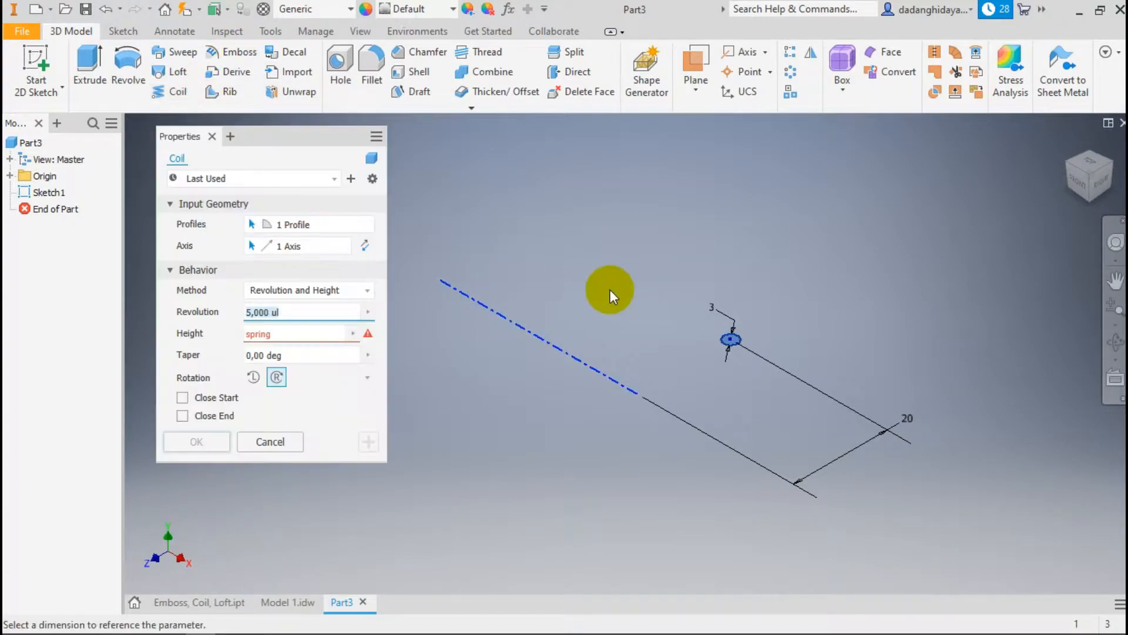
left_click(317, 291)
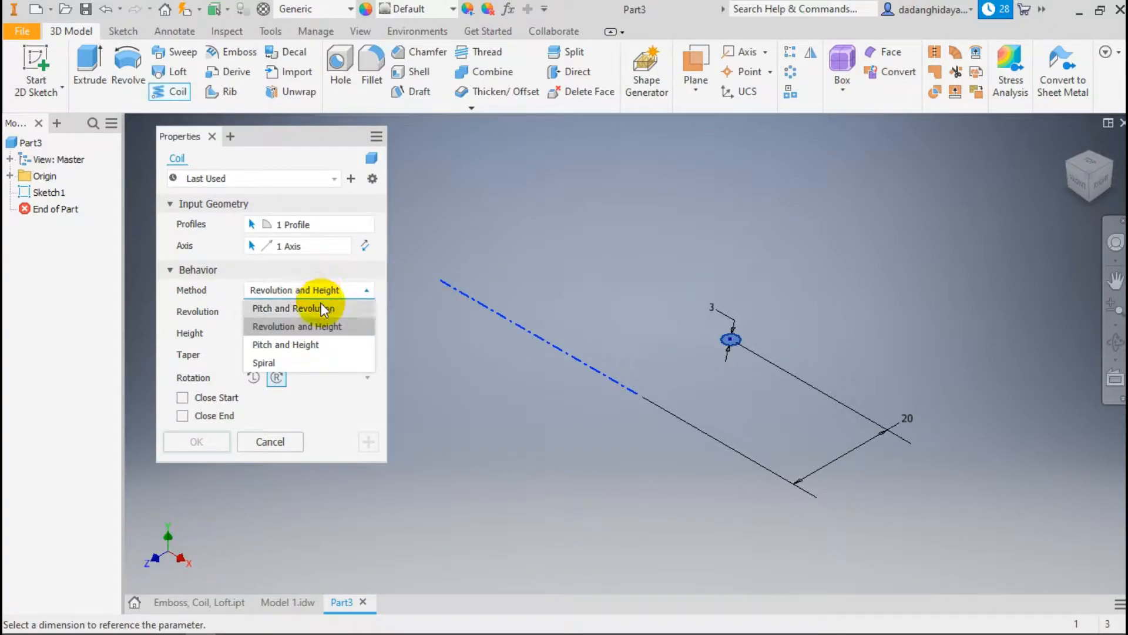
left_click(321, 303)
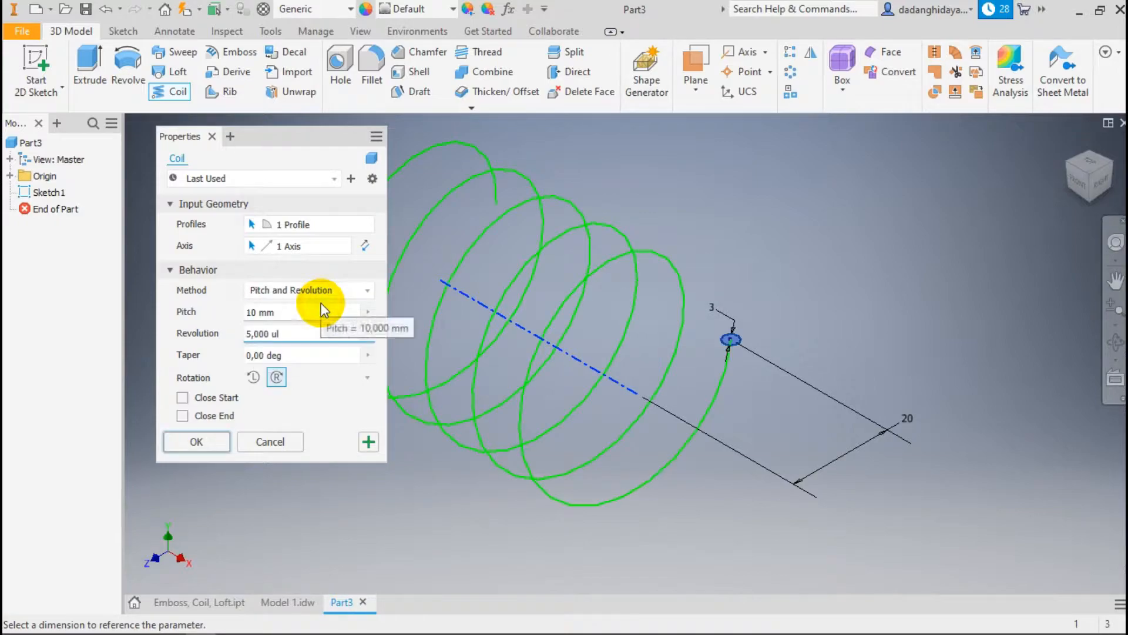
scroll(774, 370, "down", 2)
scroll(577, 323, "up", 2)
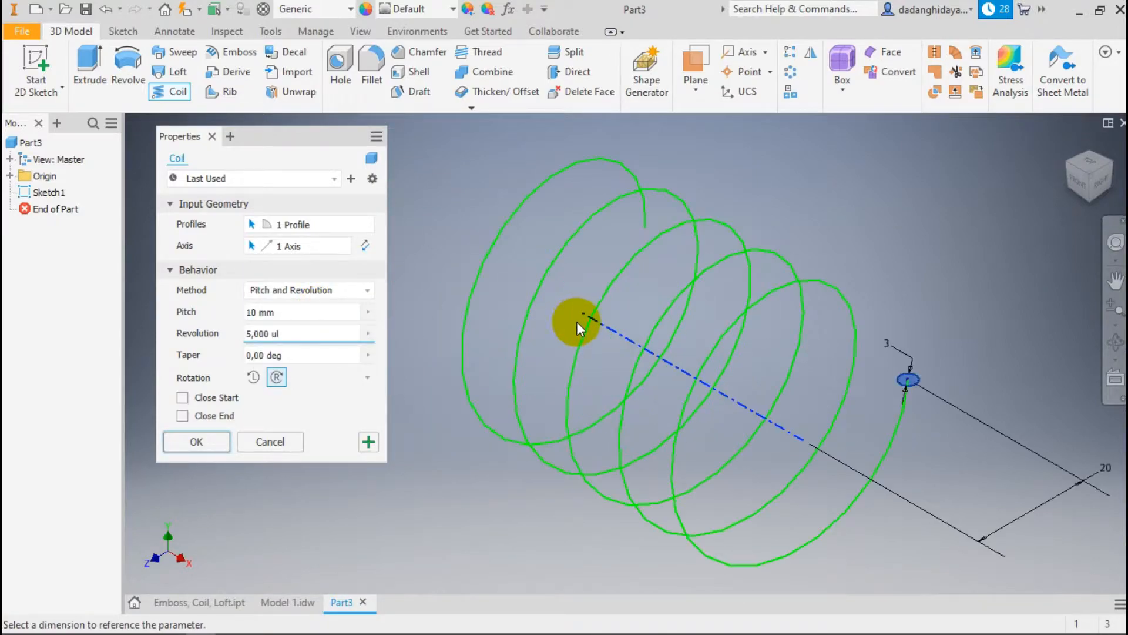
left_click(1071, 190)
scroll(499, 279, "up", 5)
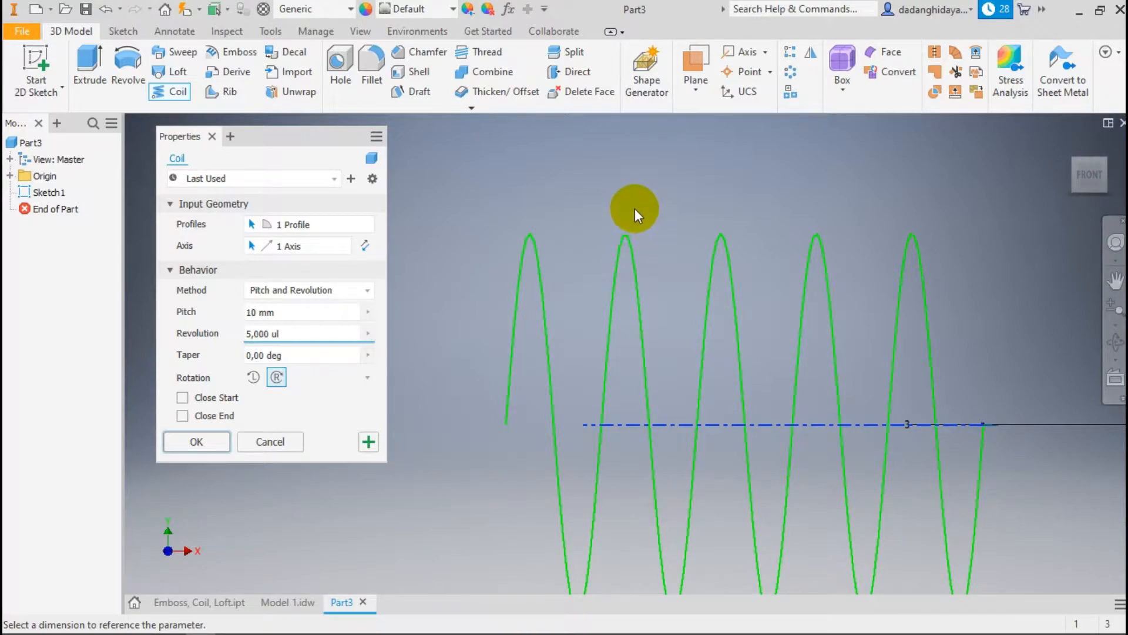
Try coil pitches of 5 mm and 15 mm, and set the pitch back to 10 mm
left_click(292, 312)
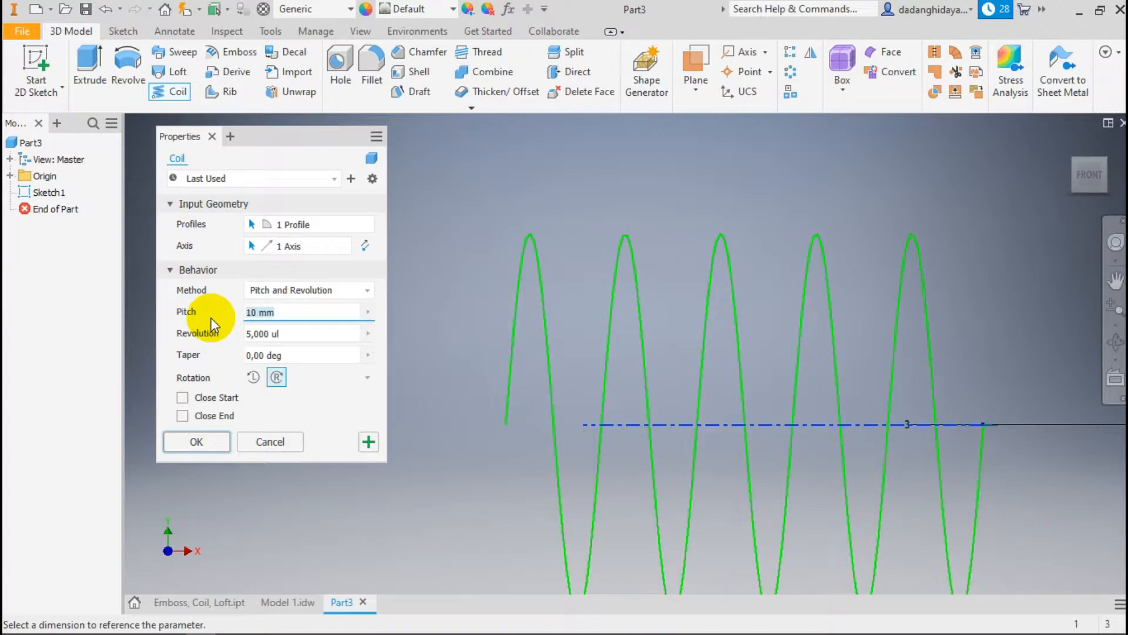
type("5")
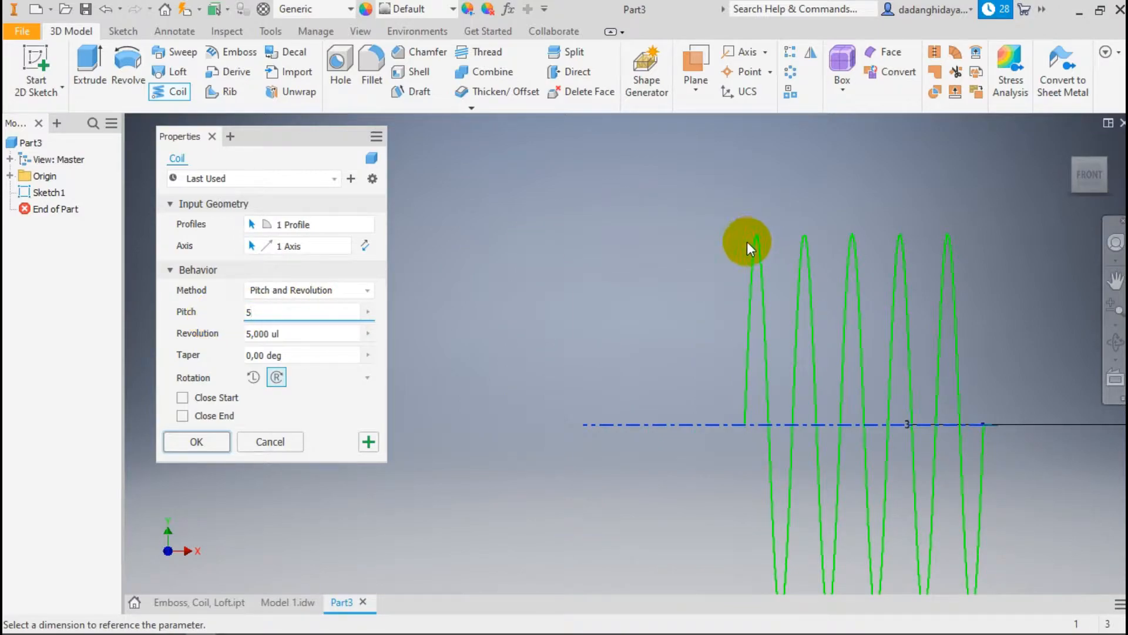
key("BackSpace")
type("15")
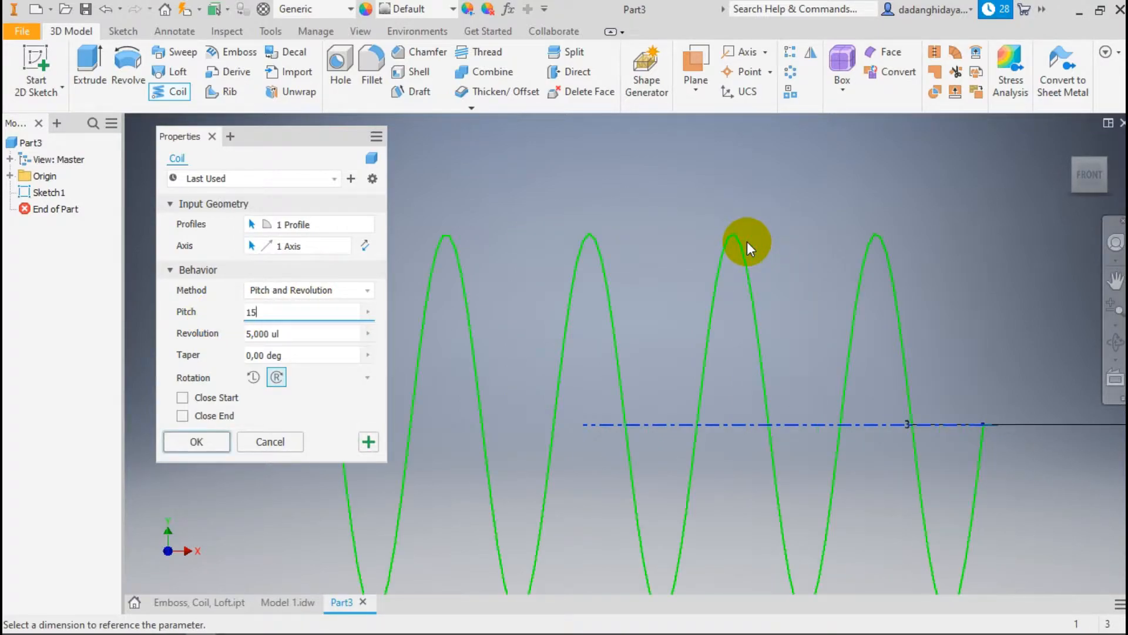
key("BackSpace")
type("0")
Set the coil's revolution count to 1 and inspect the single-turn preview
left_click(289, 331)
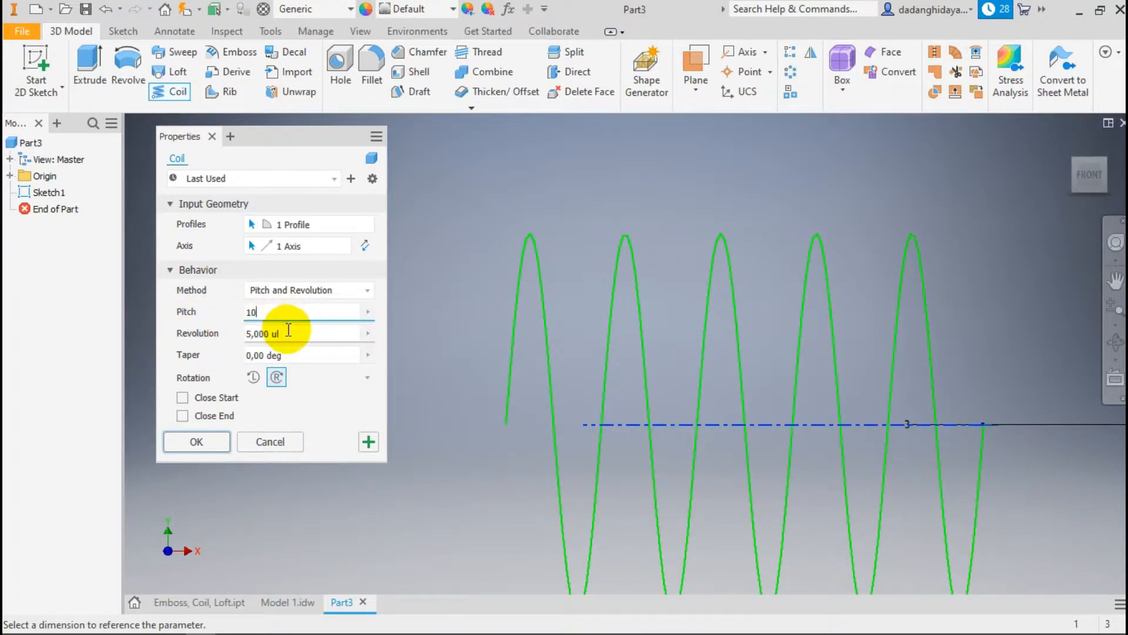
scroll(1052, 365, "down", 3)
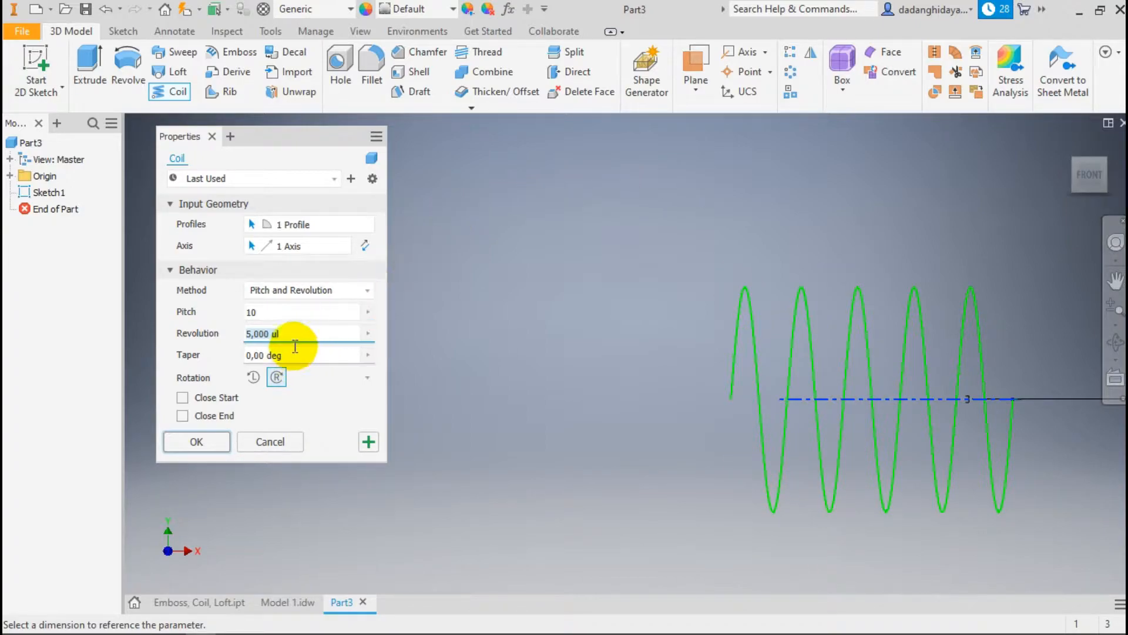
type("1")
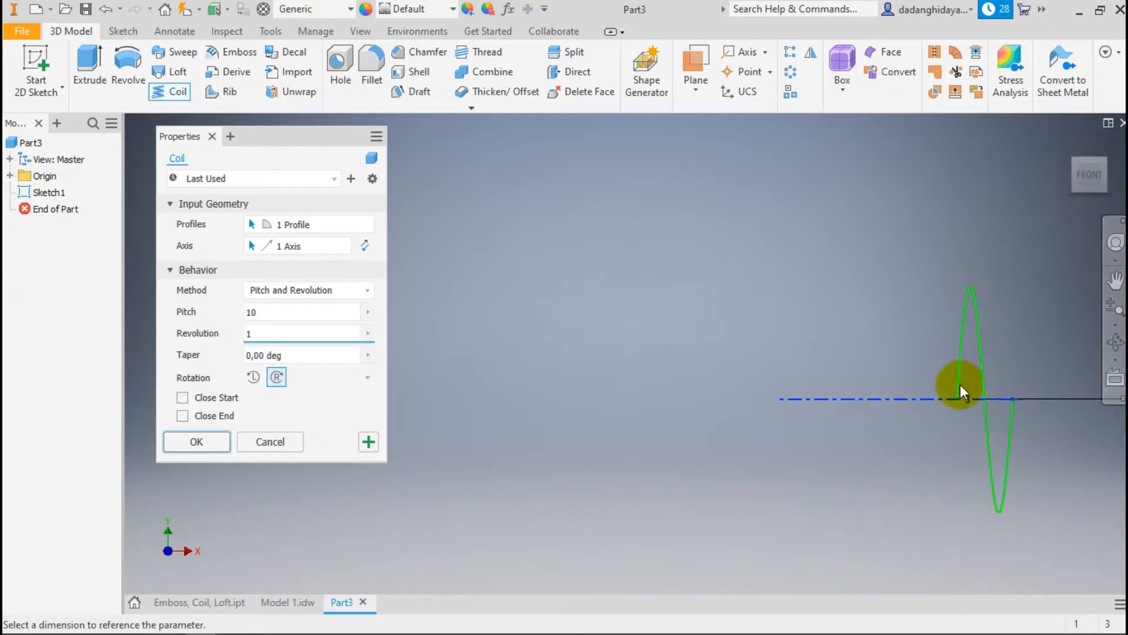
scroll(775, 367, "down", 3)
scroll(940, 378, "up", 4)
Try the Revolution and Height method with 5 revolutions and a height of 100 mm, inspect the preview, and cancel the coil
left_click(345, 292)
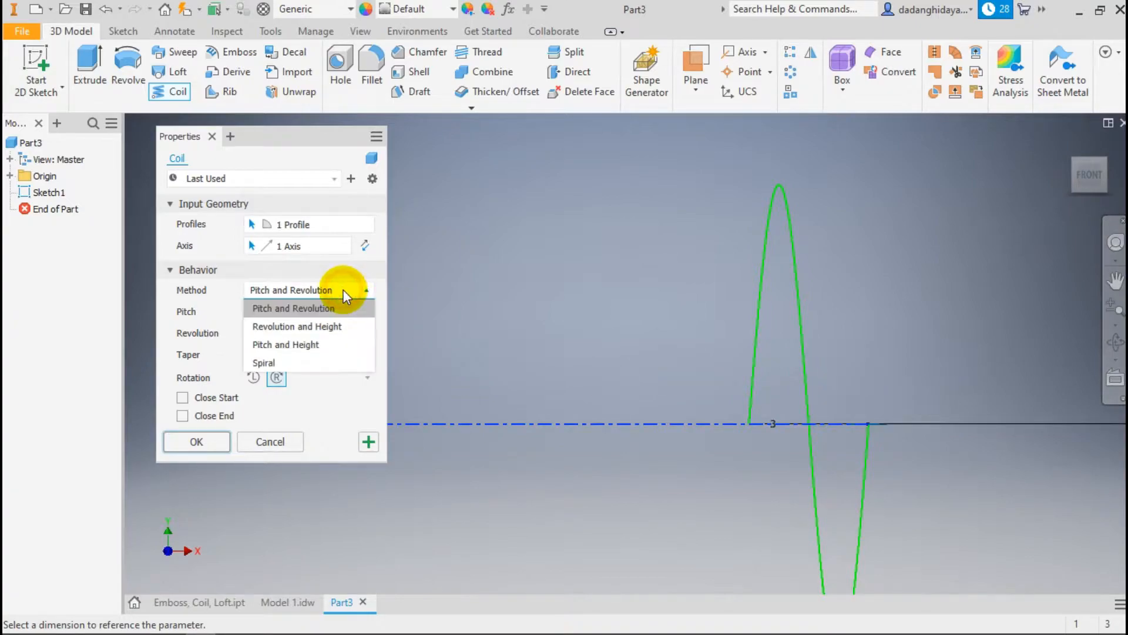
left_click(338, 327)
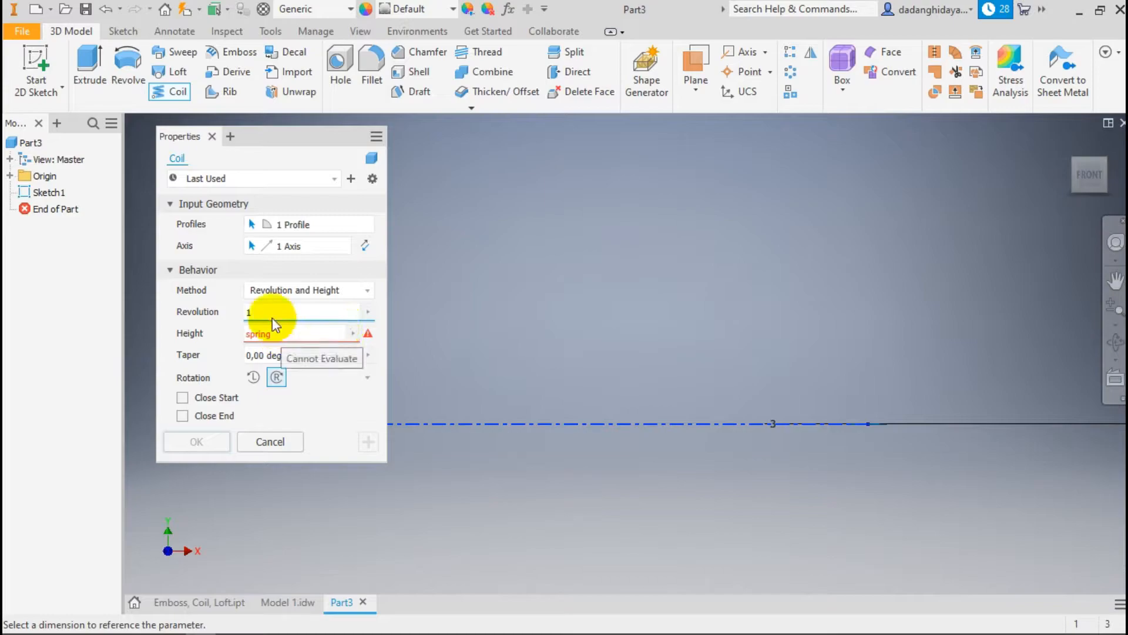
left_click_drag(263, 313, 245, 309)
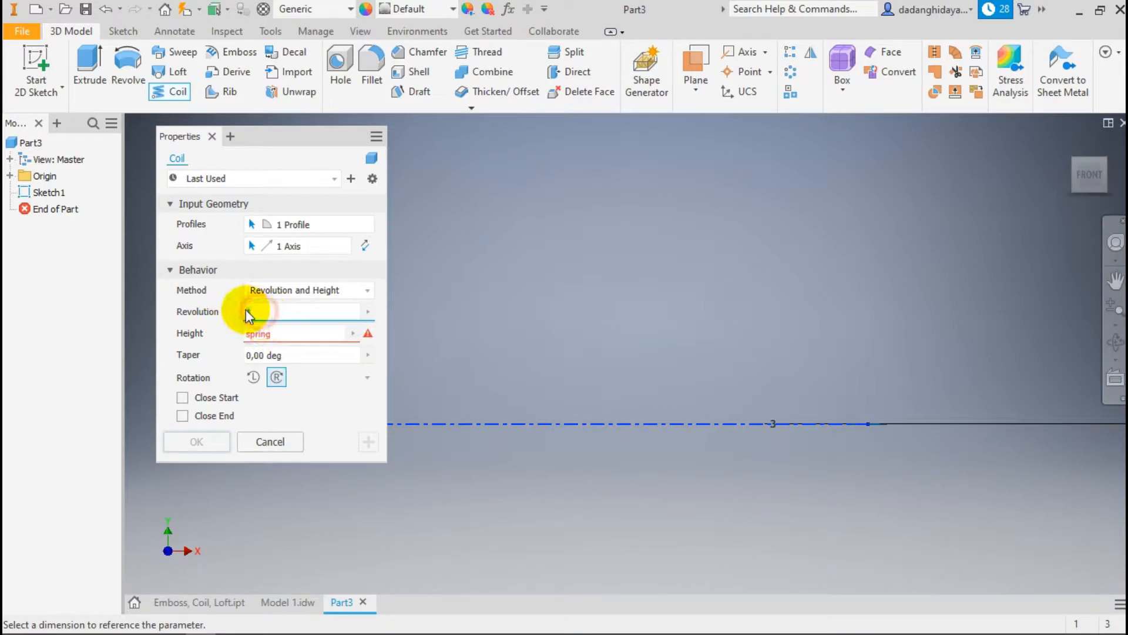
type("5")
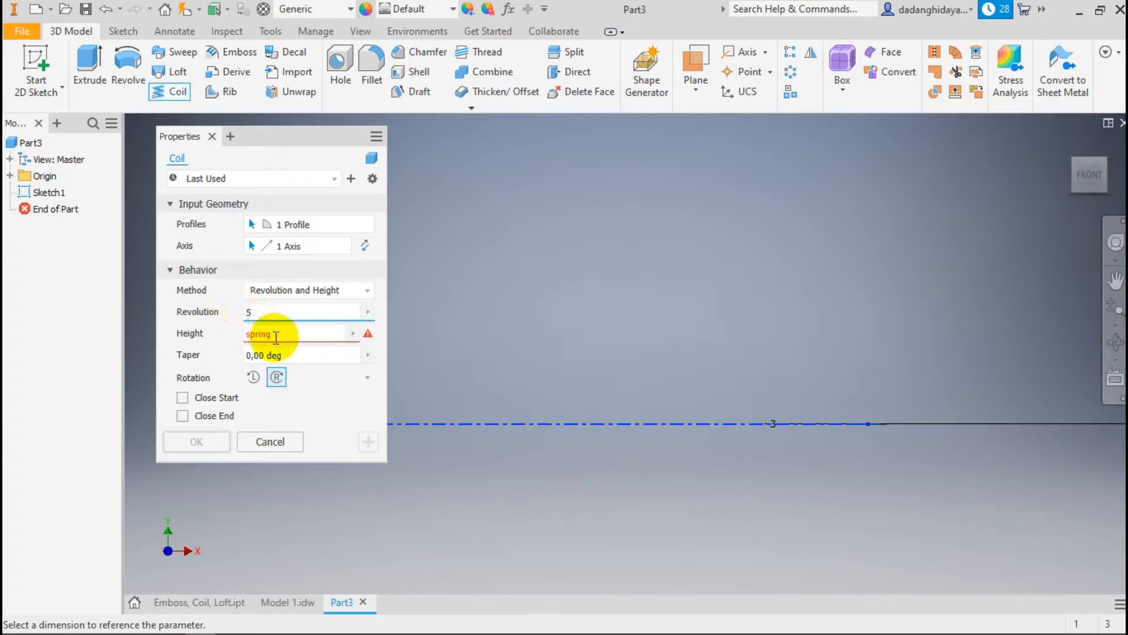
key("Tab")
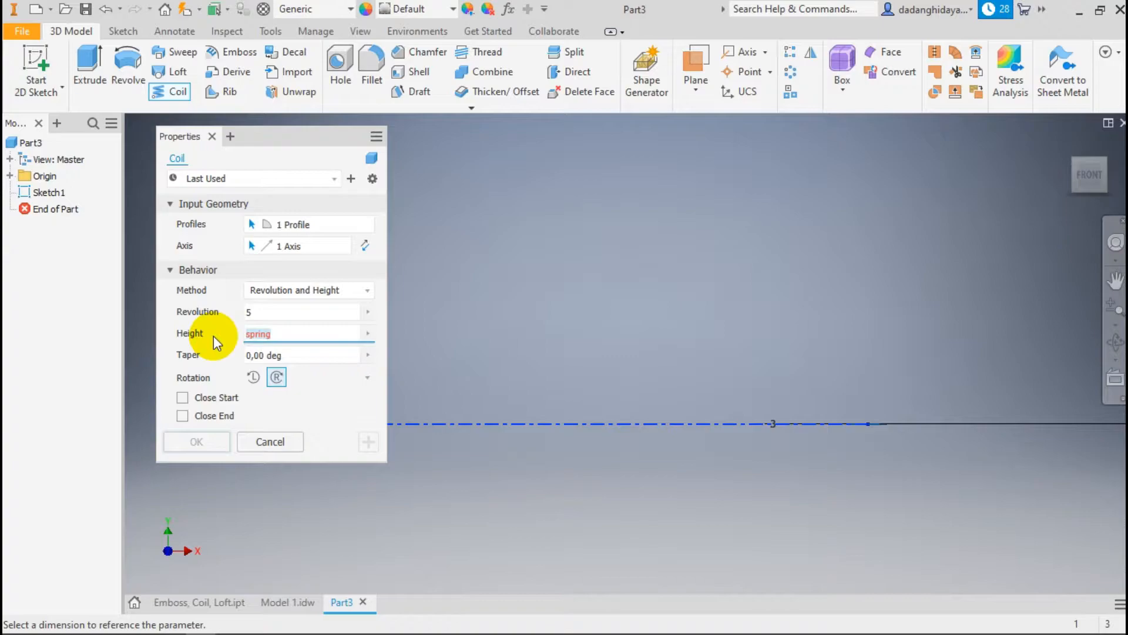
type("100")
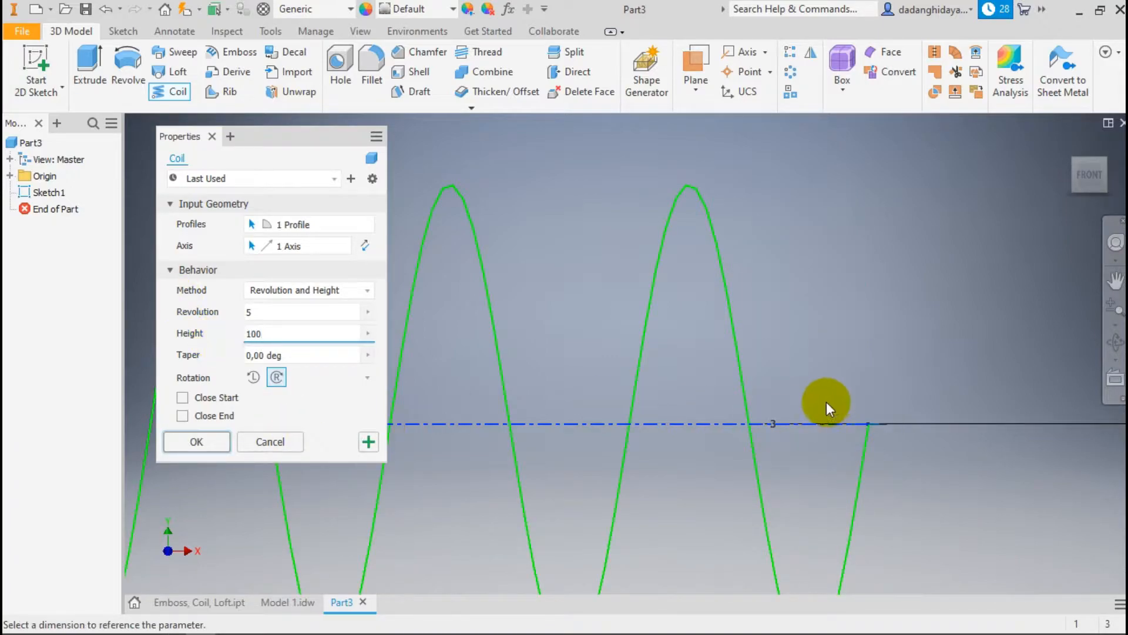
scroll(834, 398, "down", 5)
scroll(845, 396, "up", 5)
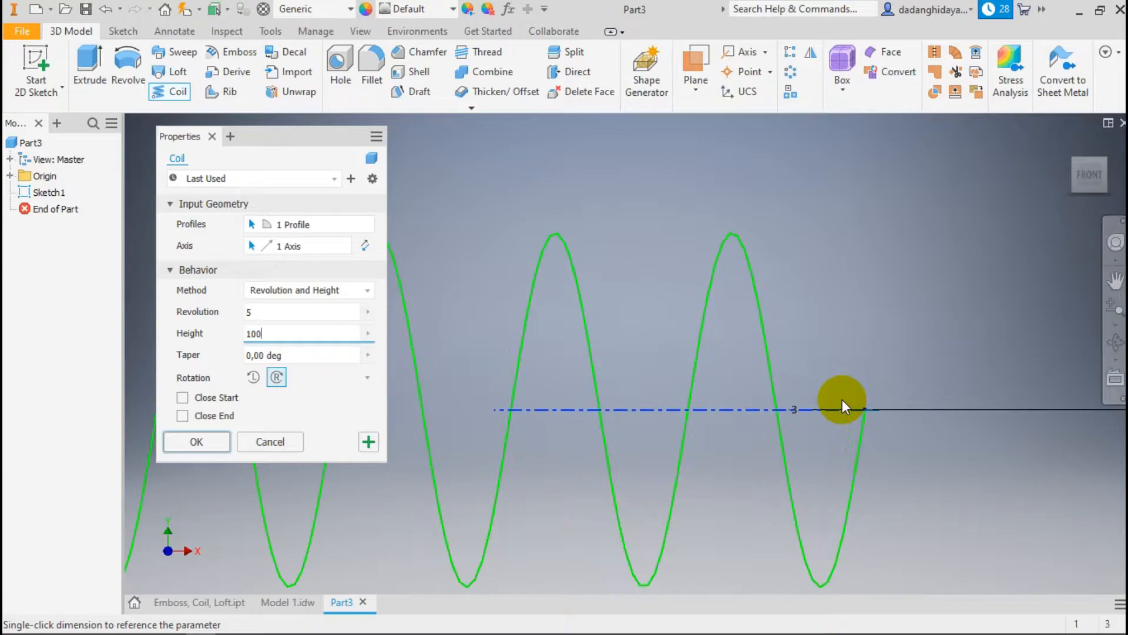
scroll(841, 401, "down", 2)
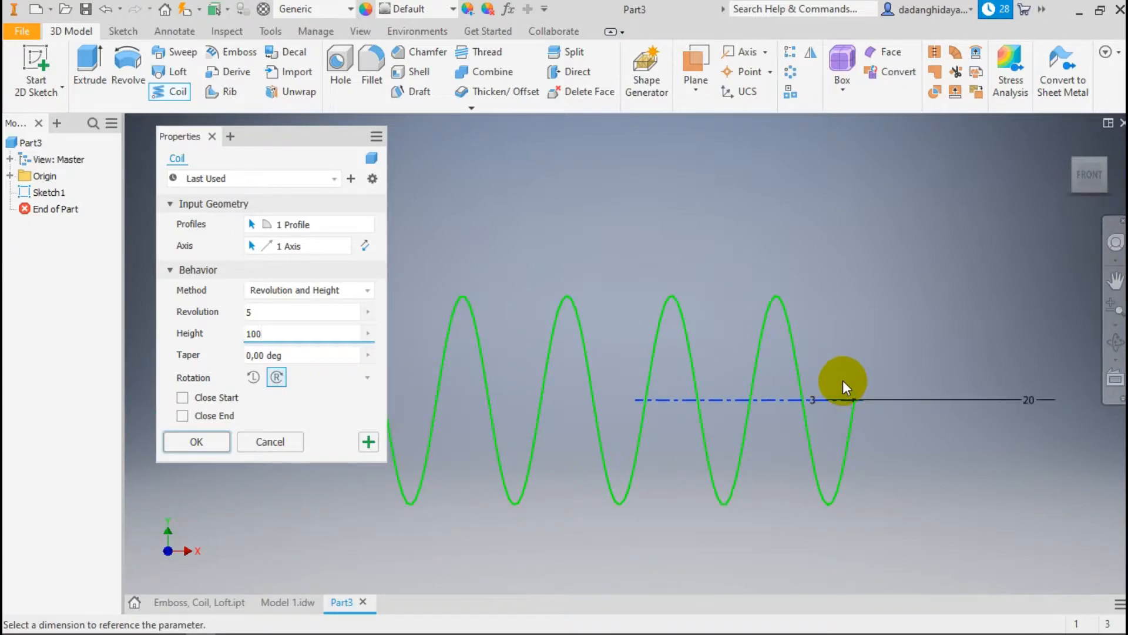
left_click(293, 446)
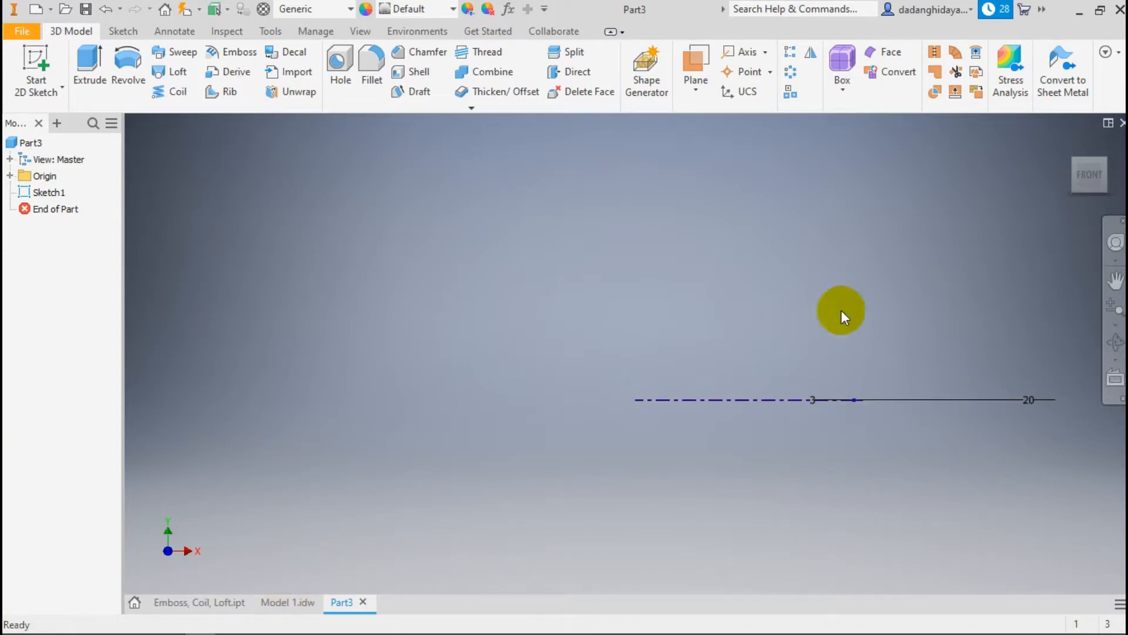
Restore Part3's home view and check the revolution note in the Model 1 drawing
left_click(1070, 150)
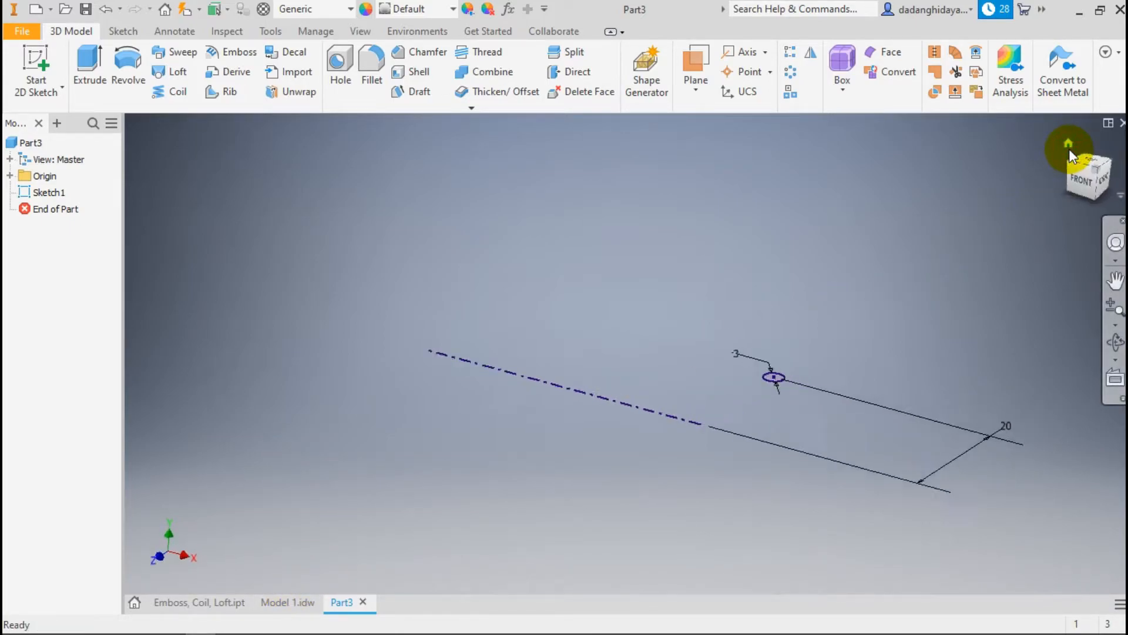
scroll(879, 344, "up", 3)
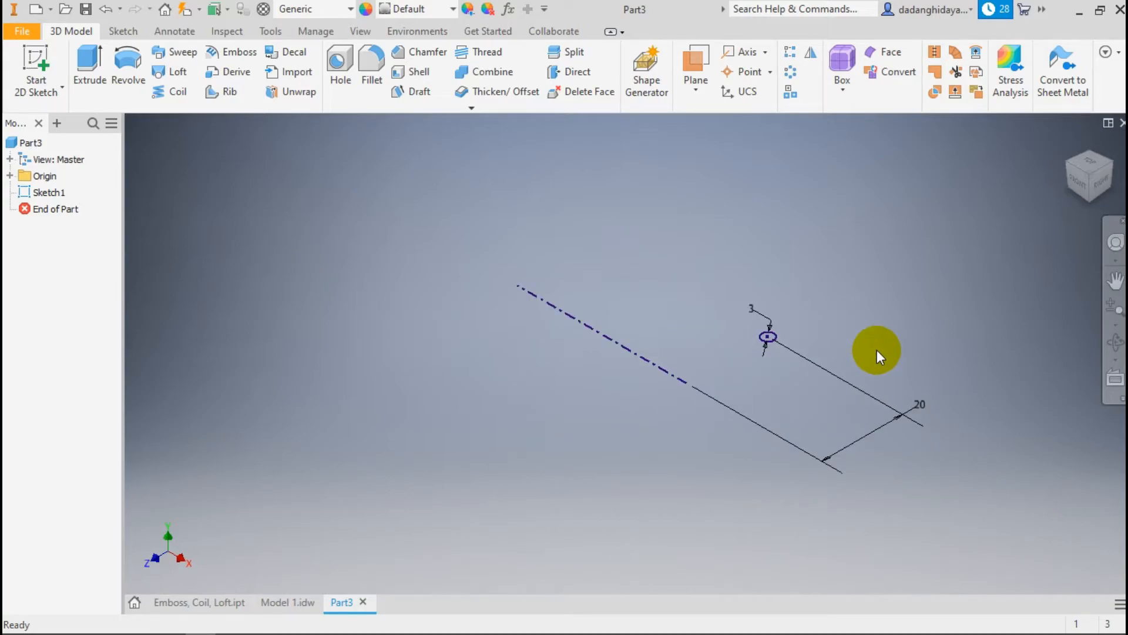
left_click(289, 603)
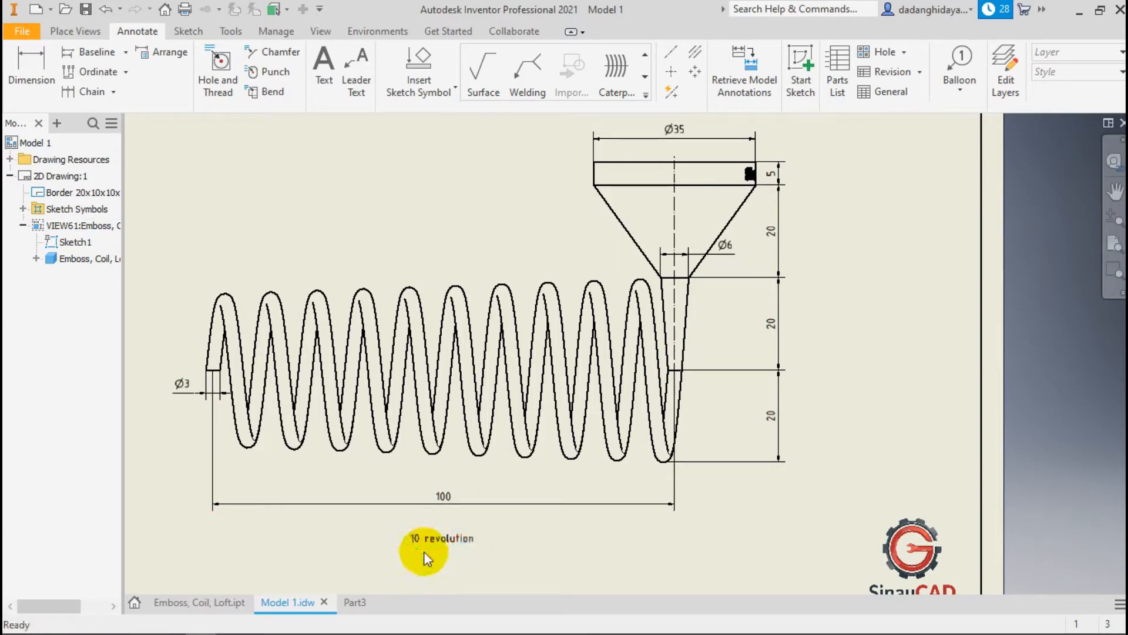
left_click(355, 603)
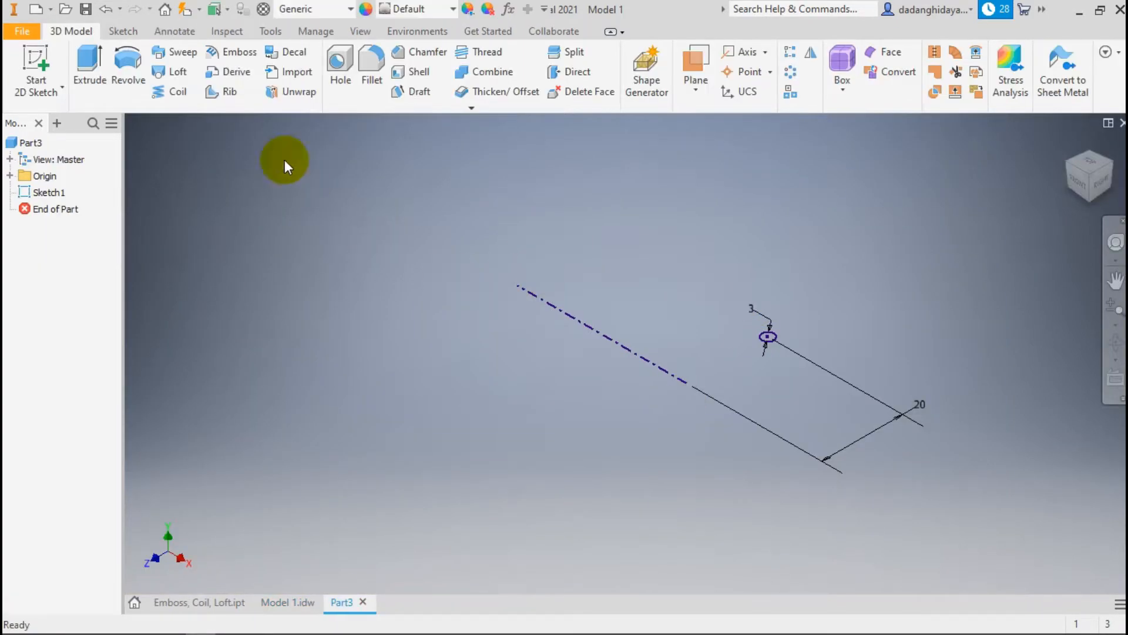
Start a Coil in Part3 with the Revolution and Height method, using 10 revolutions and a height of 100 mm
left_click(174, 88)
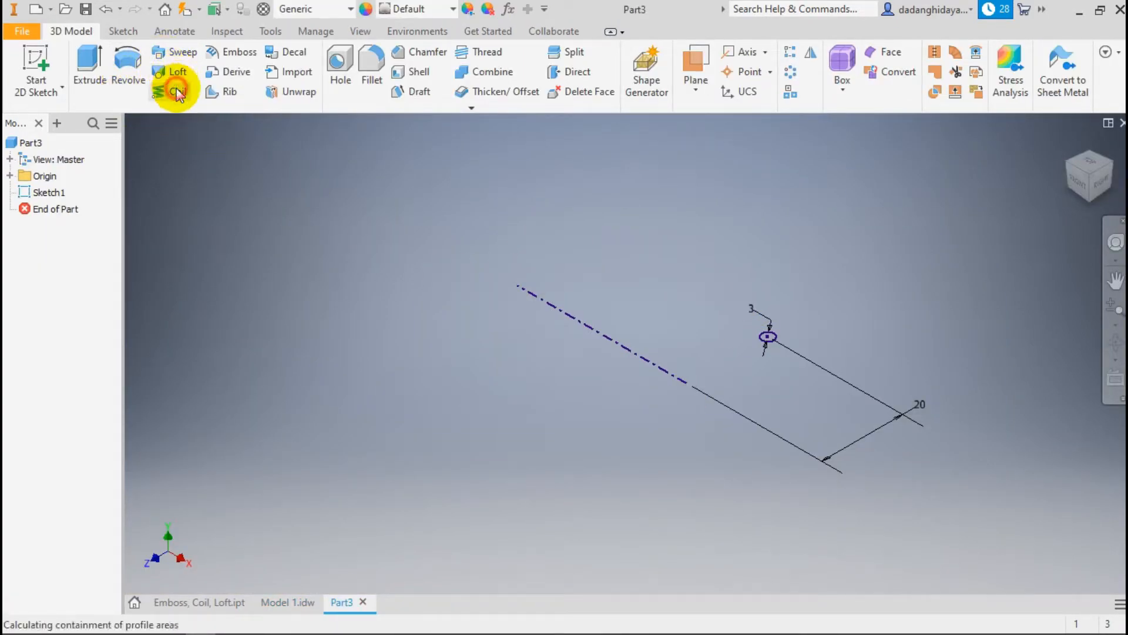
left_click(333, 291)
left_click(327, 323)
left_click(283, 312)
left_click_drag(282, 313, 201, 333)
type("10")
type("100")
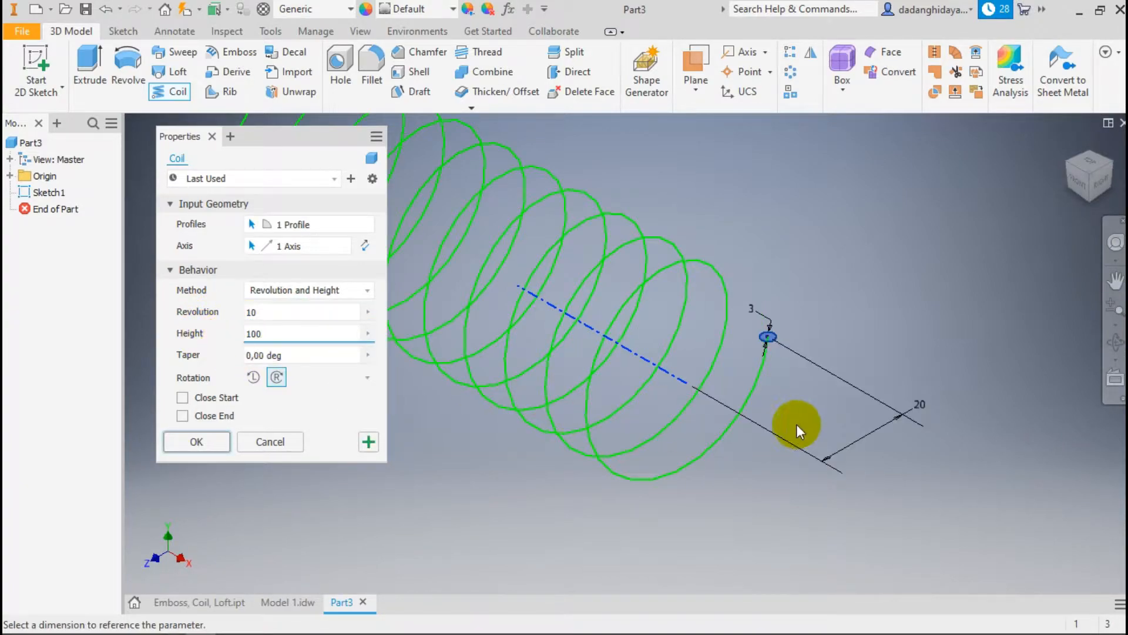
scroll(787, 421, "up", 3)
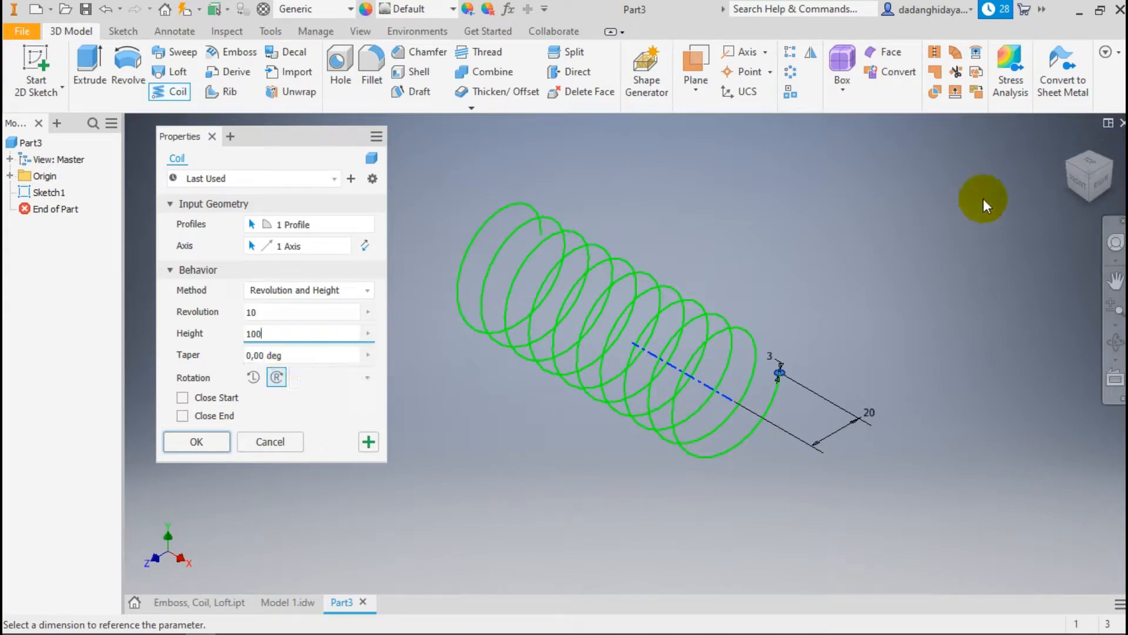
Try a coil taper of 10 degrees while viewing the preview from the top
left_click(1088, 173)
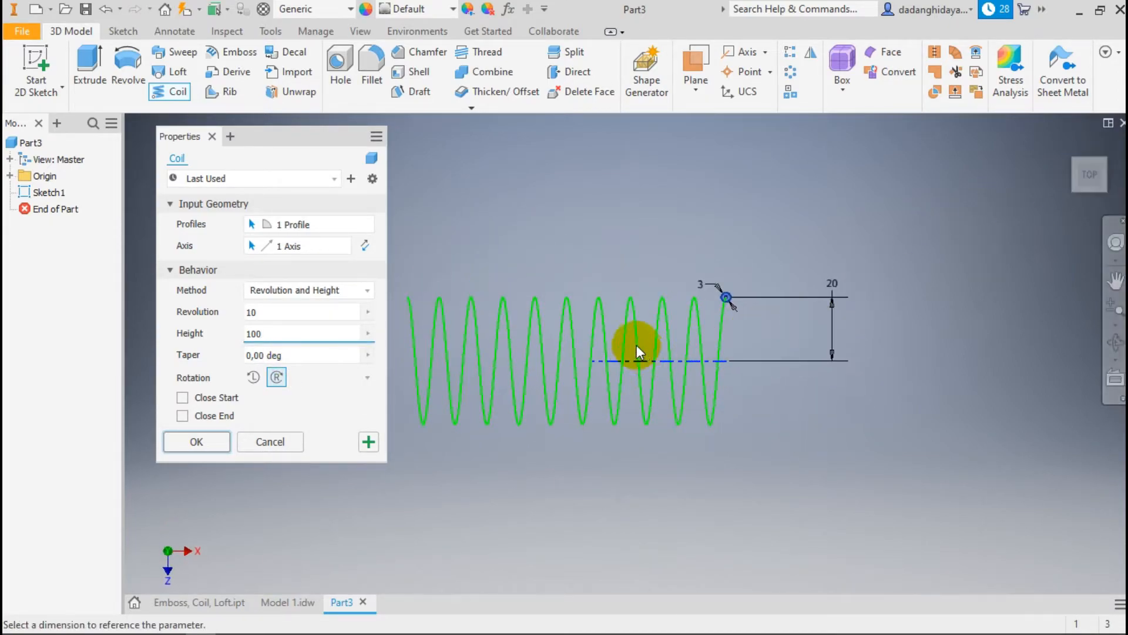
left_click(297, 355)
type("10")
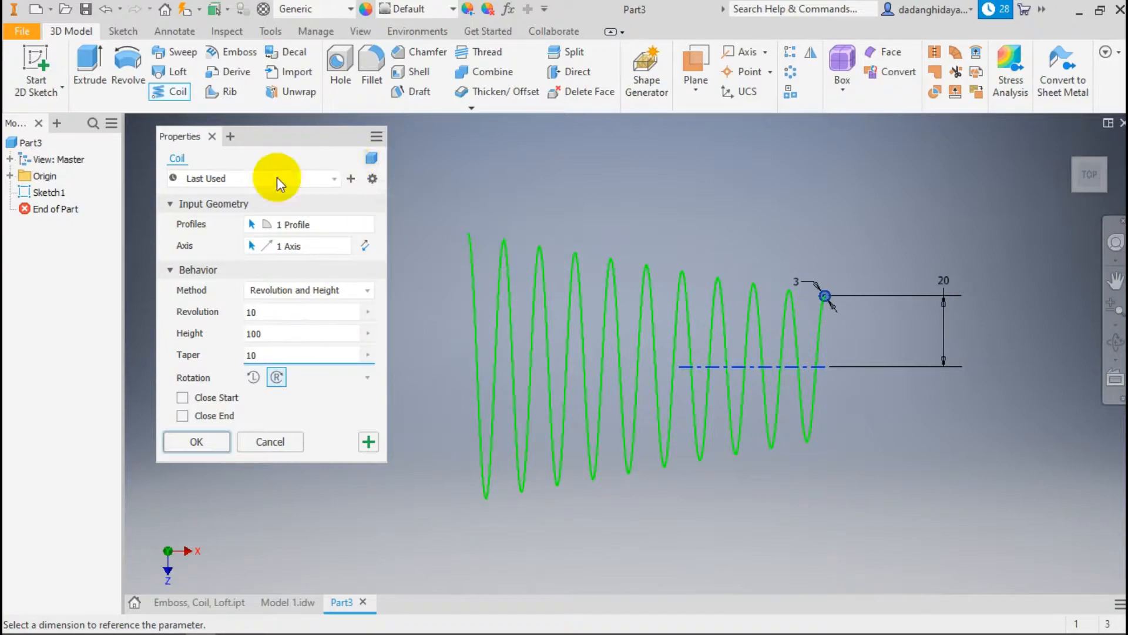
Compare with the Model 1 drawing, try a taper of -5 degrees, and set the Part3 coil's taper to -3 degrees
left_click(288, 600)
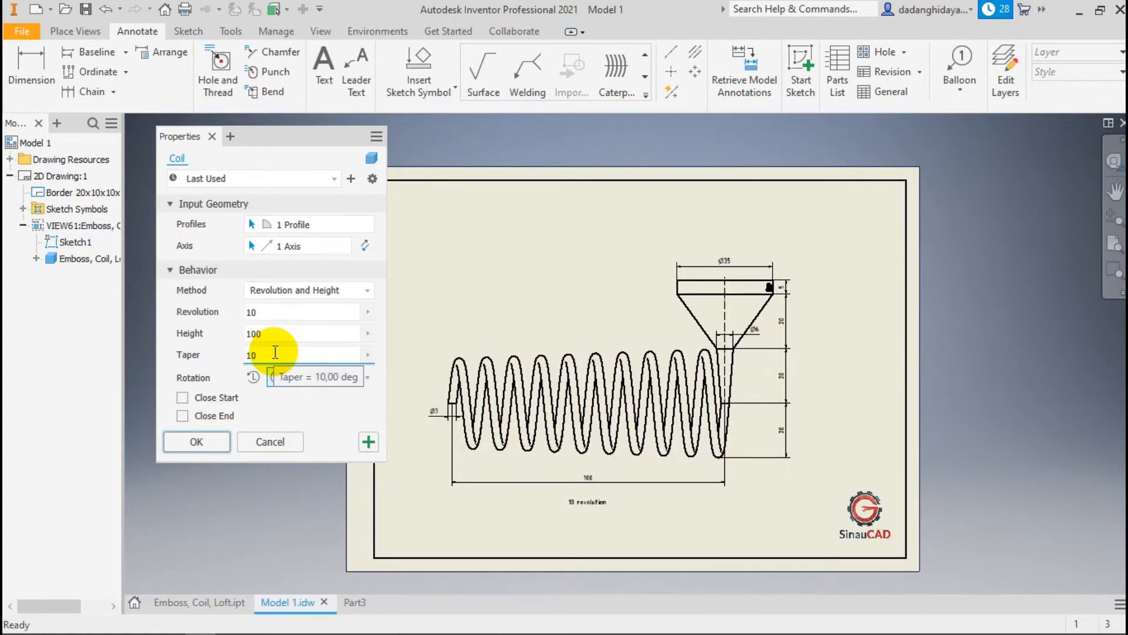
type("-5")
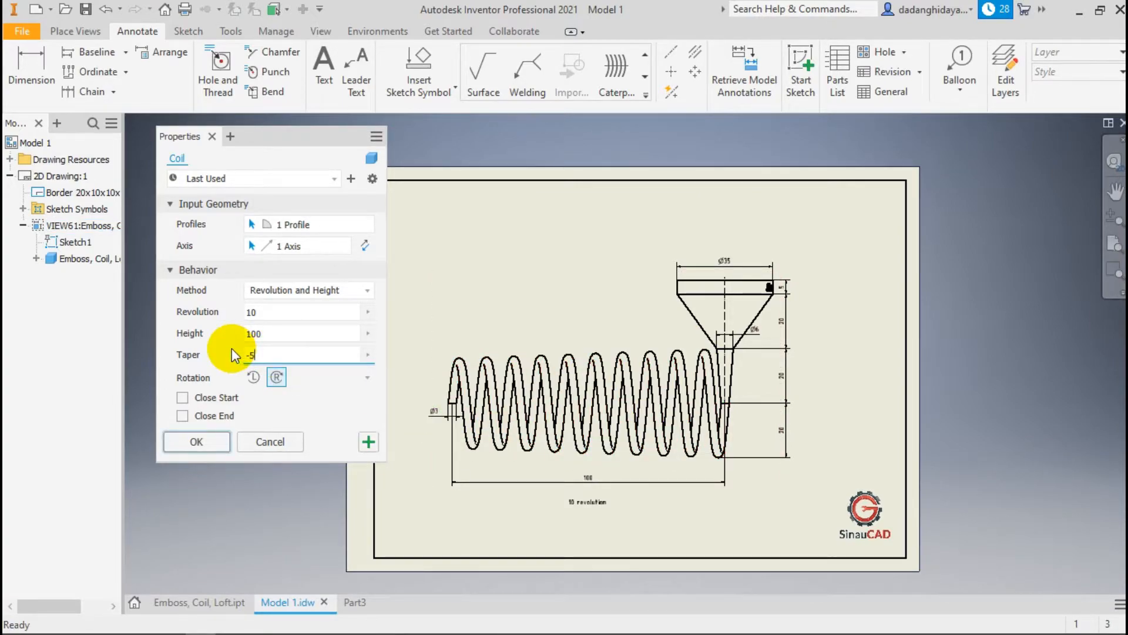
left_click(361, 602)
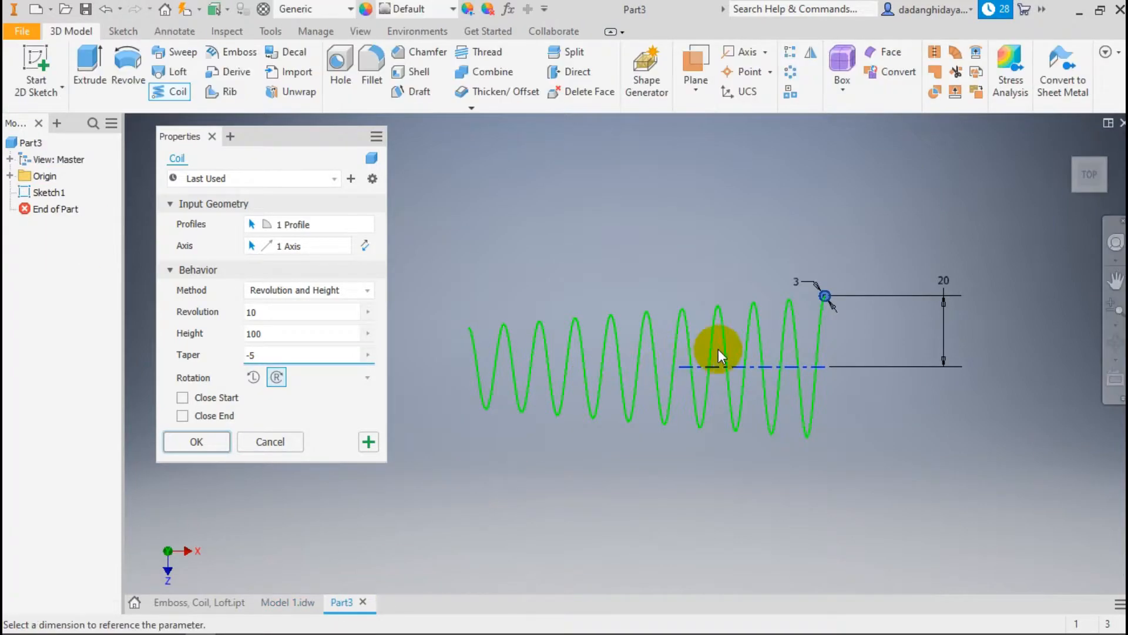
key("BackSpace")
type("3")
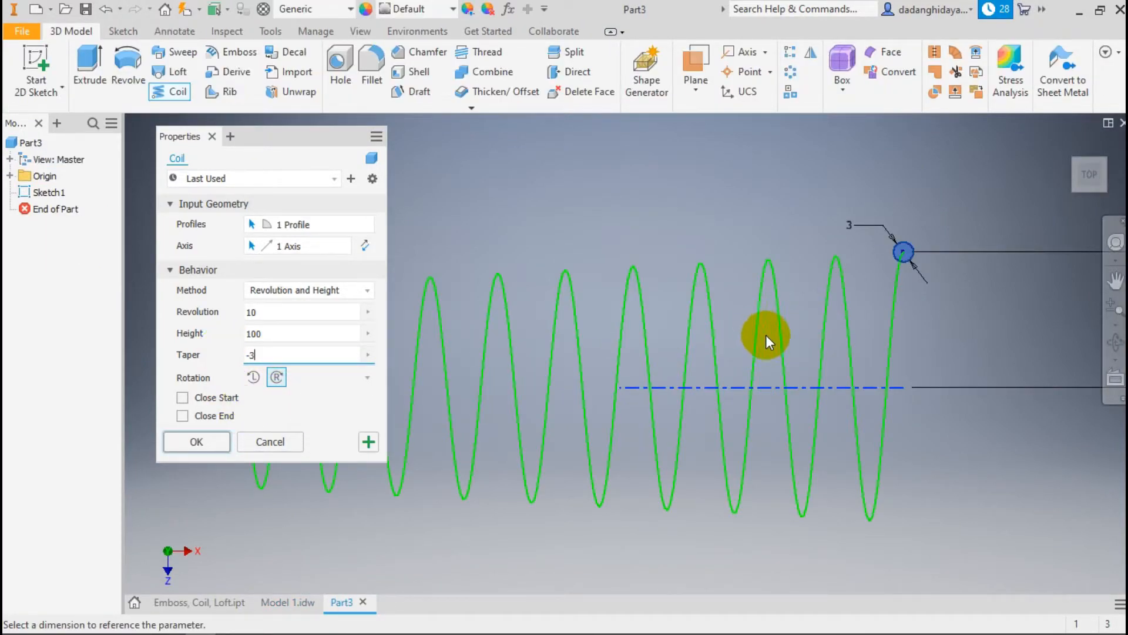
scroll(766, 335, "up", 2)
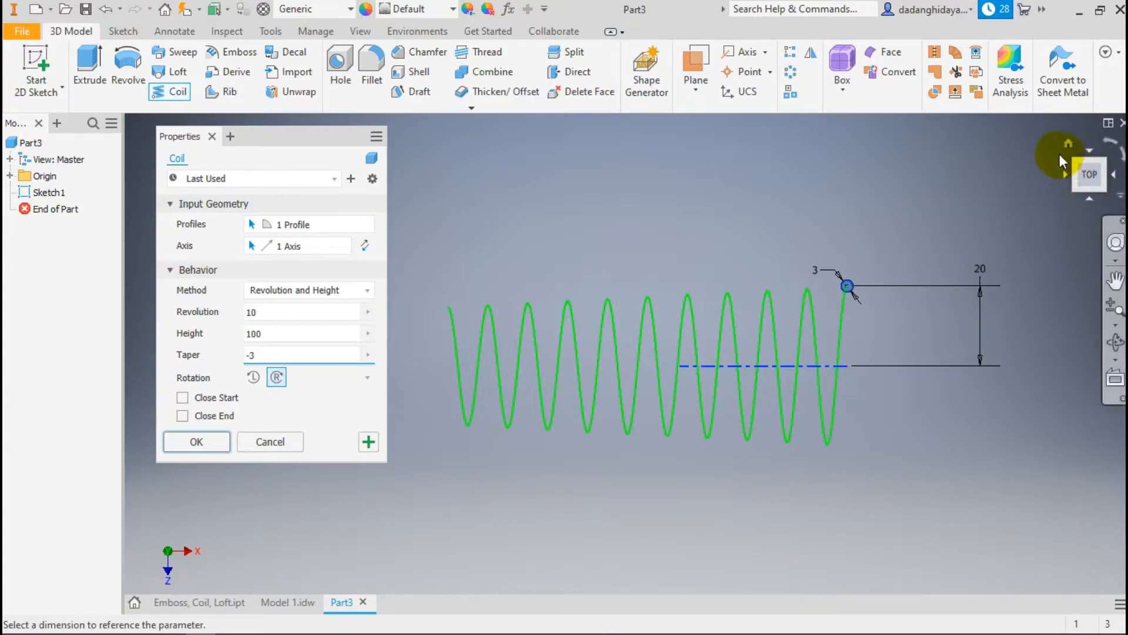
left_click(1064, 147)
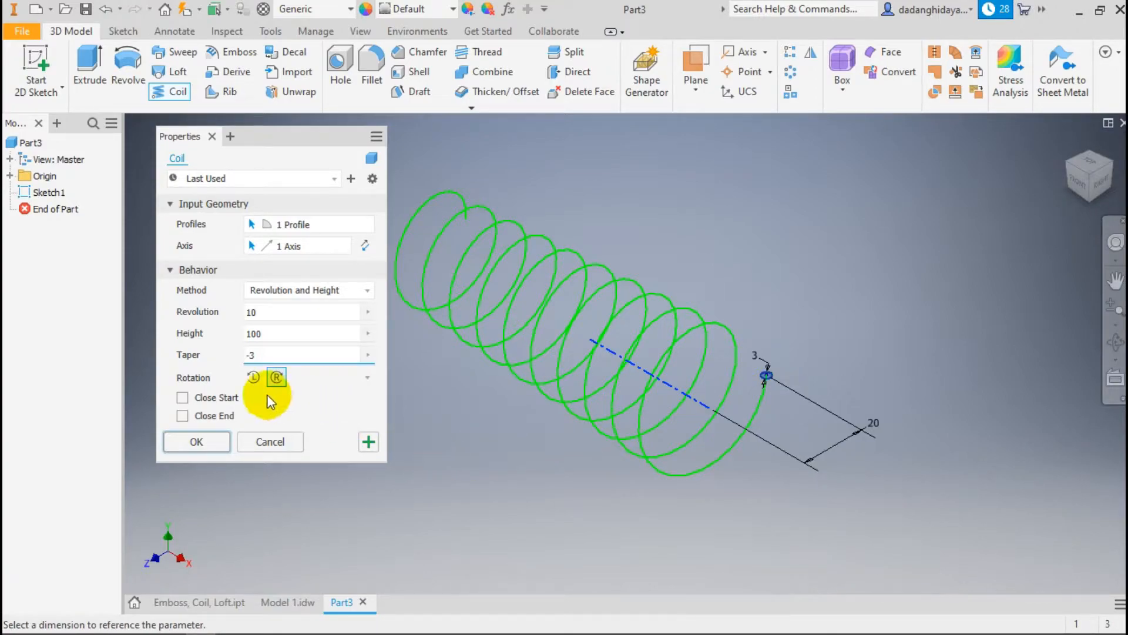
Try left rotation for the coil, set it back to right rotation, and create the coil
left_click(250, 379)
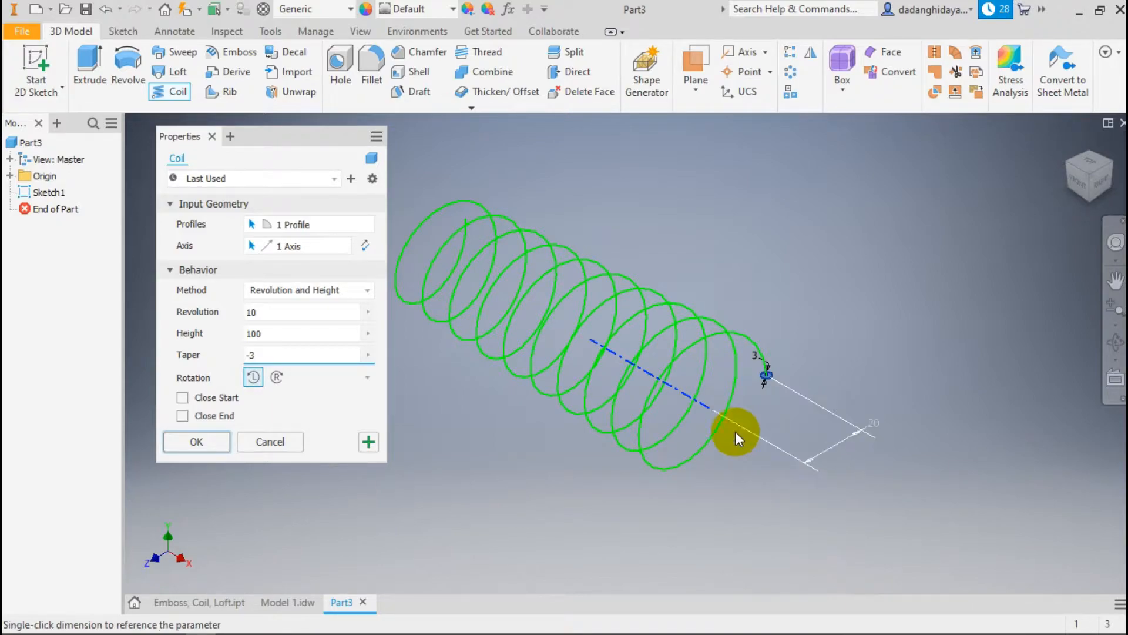
left_click(279, 381)
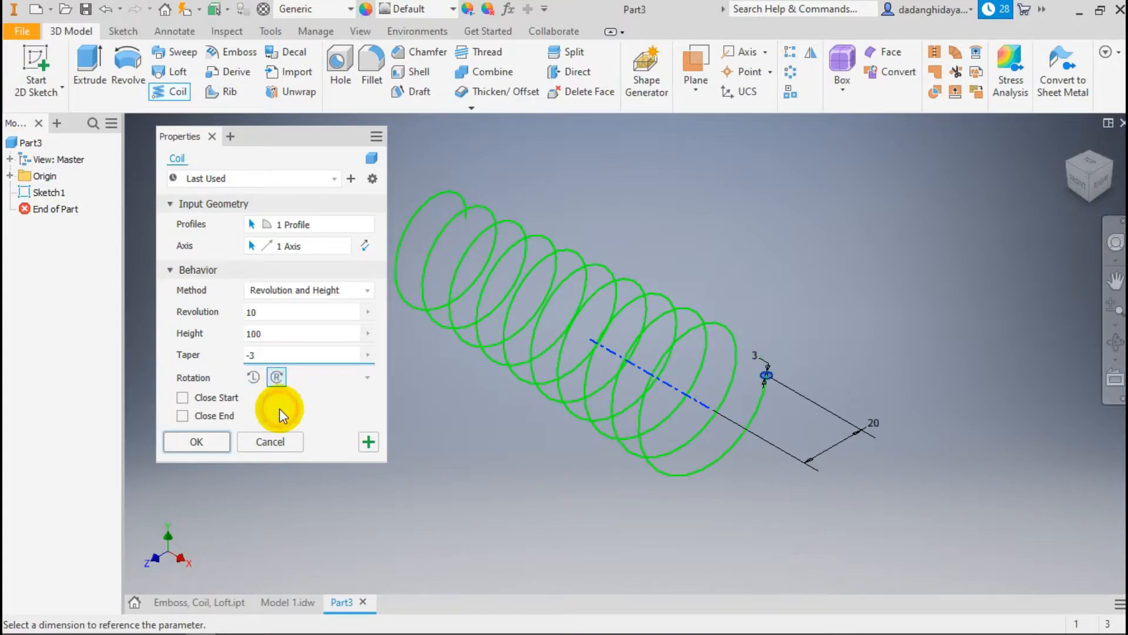
left_click(185, 444)
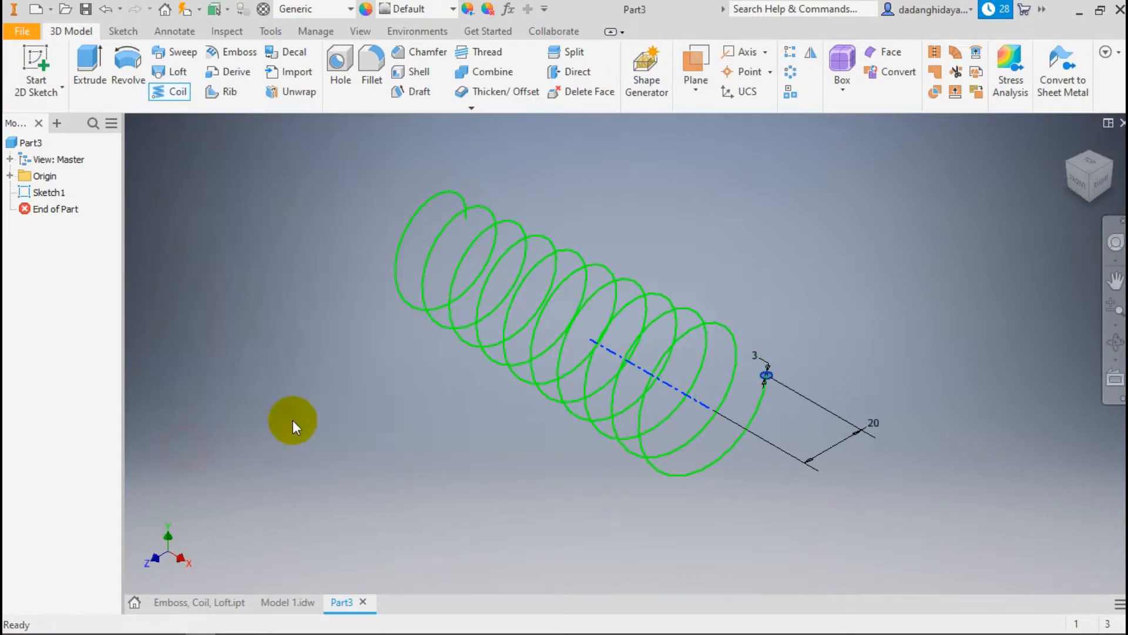
scroll(754, 376, "down", 5)
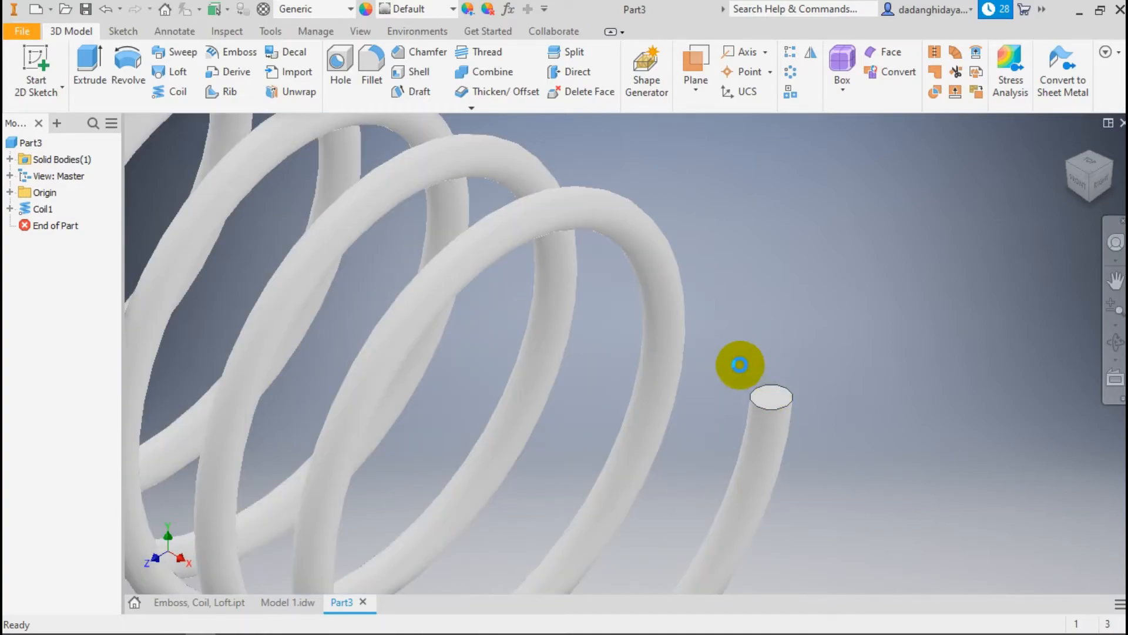
scroll(754, 376, "up", 6)
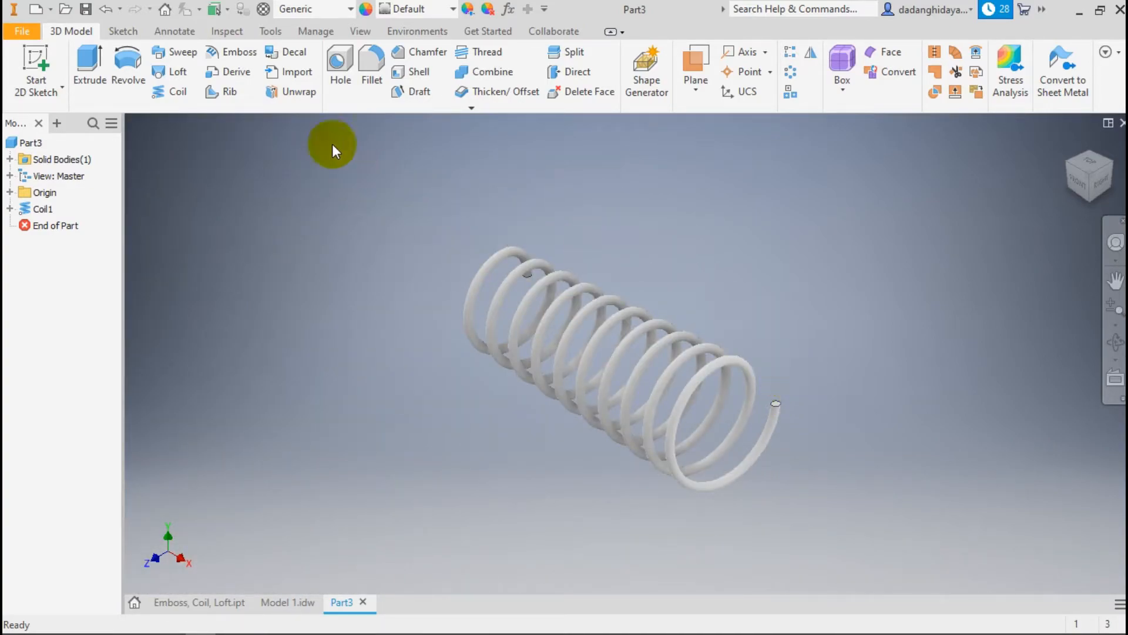
left_click(221, 210)
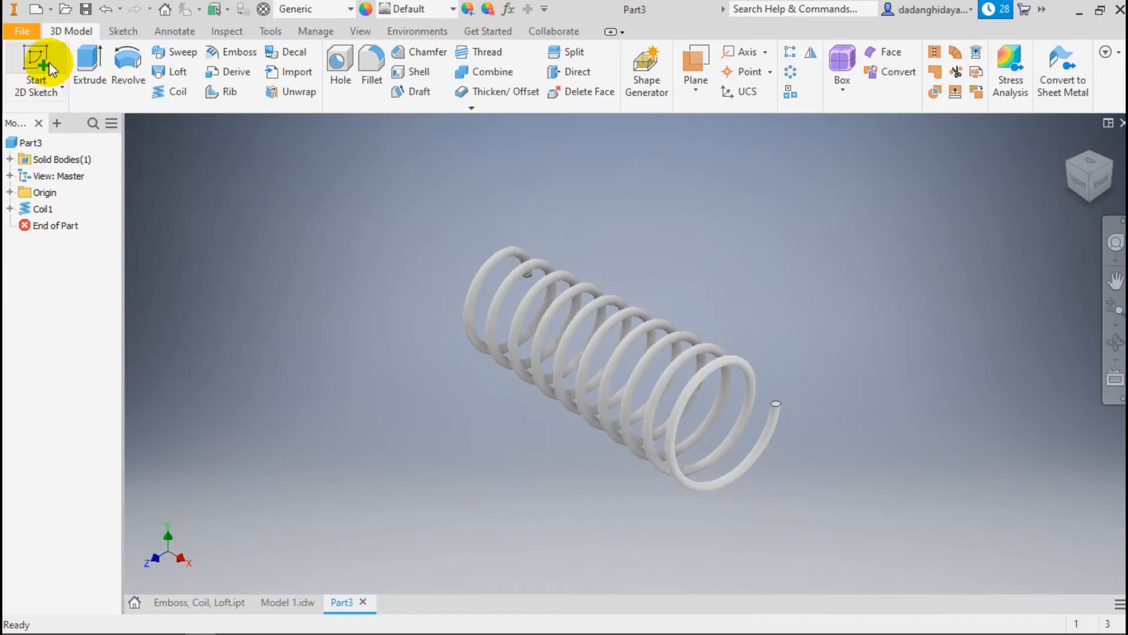
Examine the finished Emboss, Coil, Loft model, checking the funnel's neck and how it joins the coil's end
left_click(225, 601)
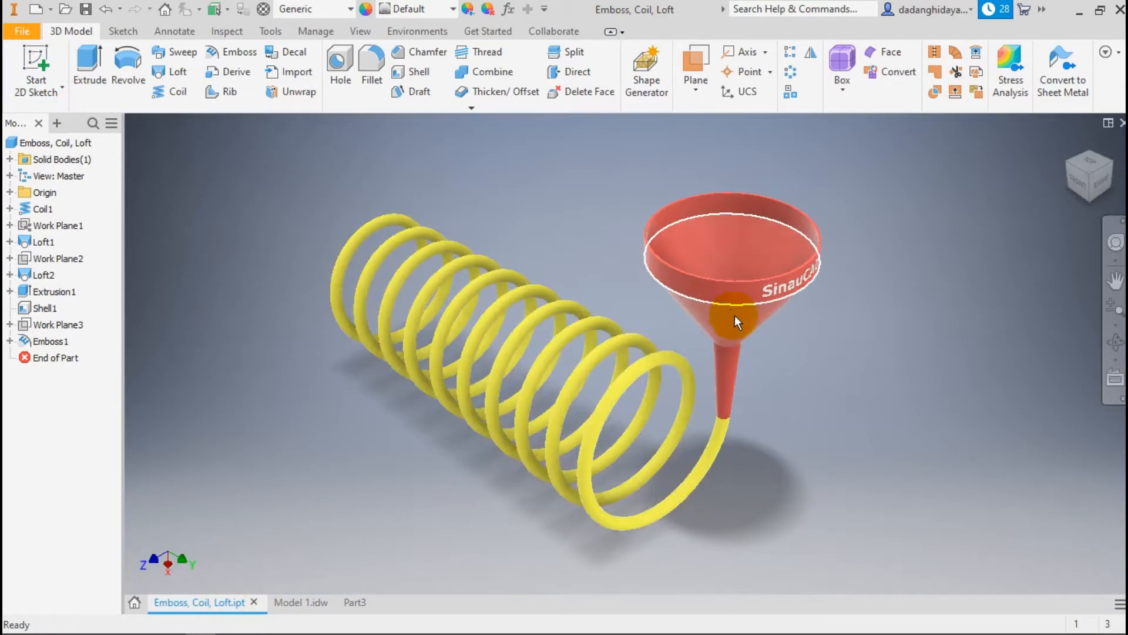
scroll(732, 401, "up", 5)
scroll(717, 454, "down", 5)
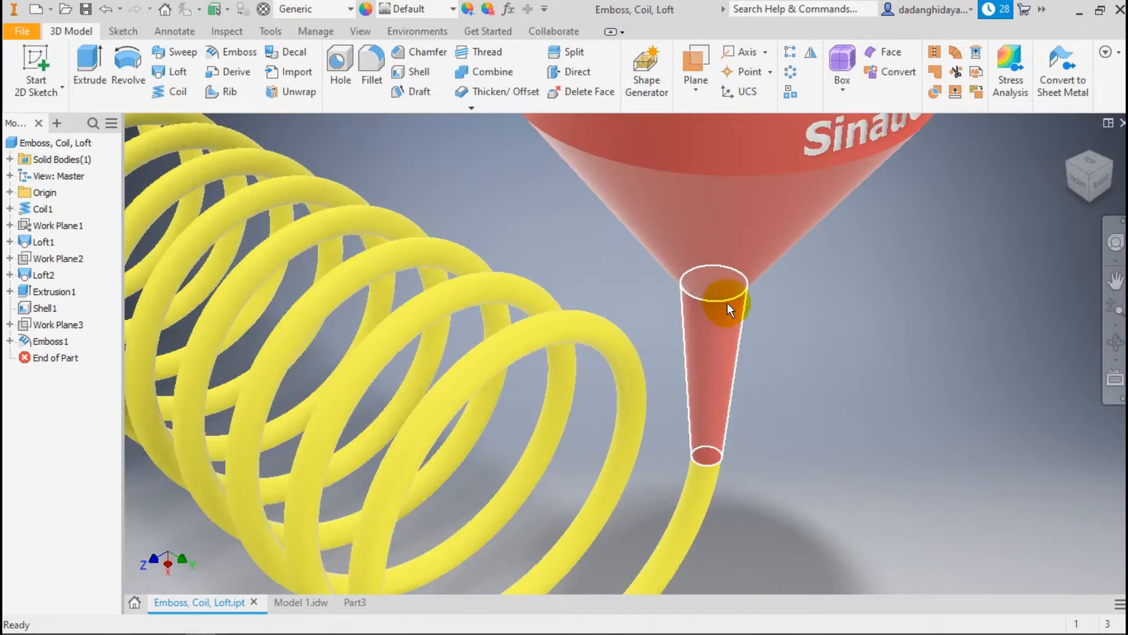
left_click(356, 603)
key("s")
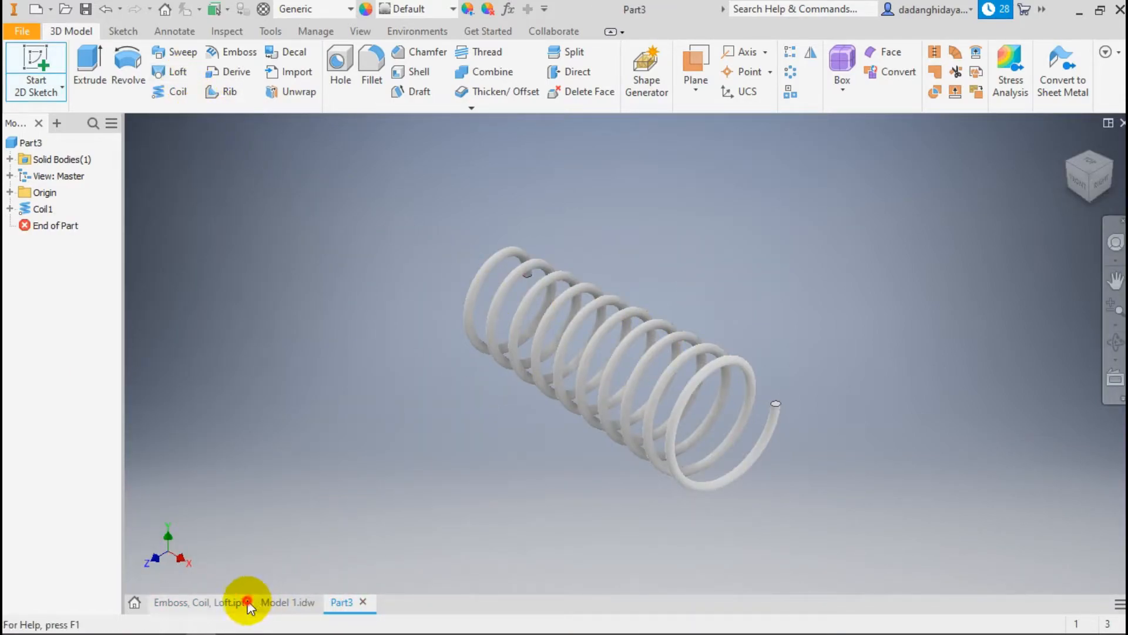
left_click(238, 602)
scroll(705, 460, "down", 5)
scroll(704, 459, "up", 5)
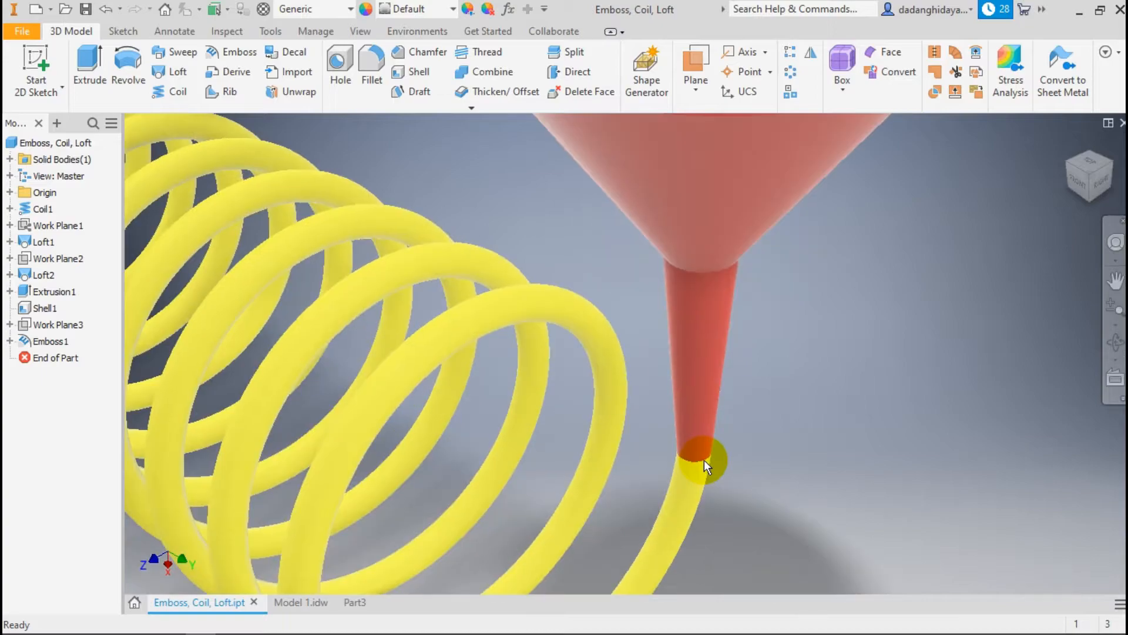
scroll(688, 375, "down", 5)
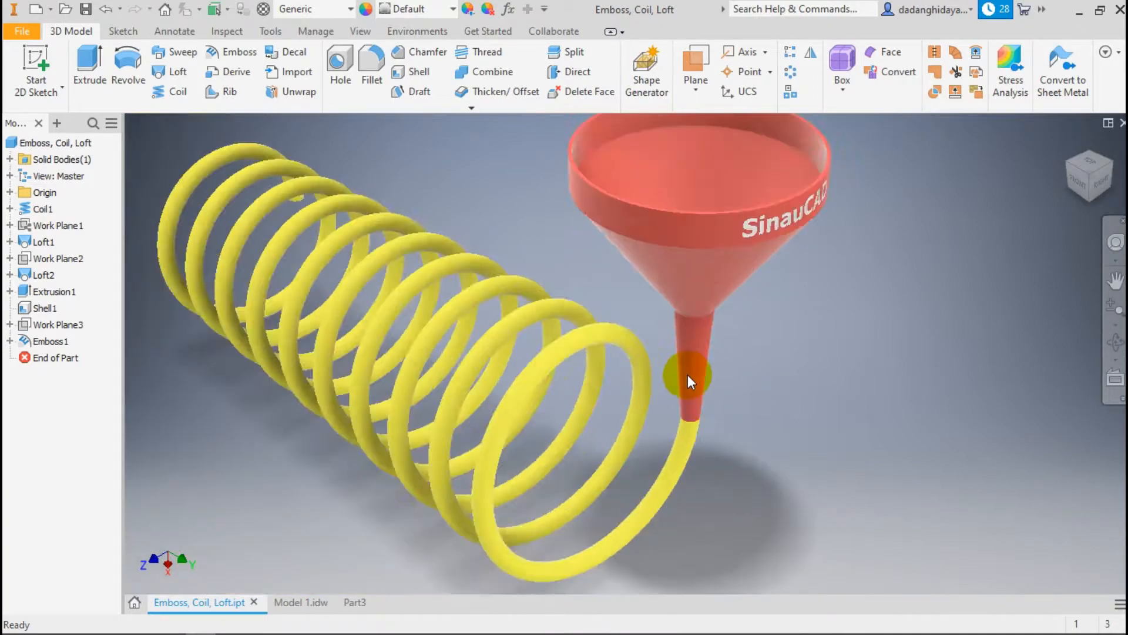
Examine the funnel's neck and cone faces on the finished Emboss, Coil, Loft model, including their end profiles
scroll(719, 319, "up", 5)
scroll(670, 382, "down", 2)
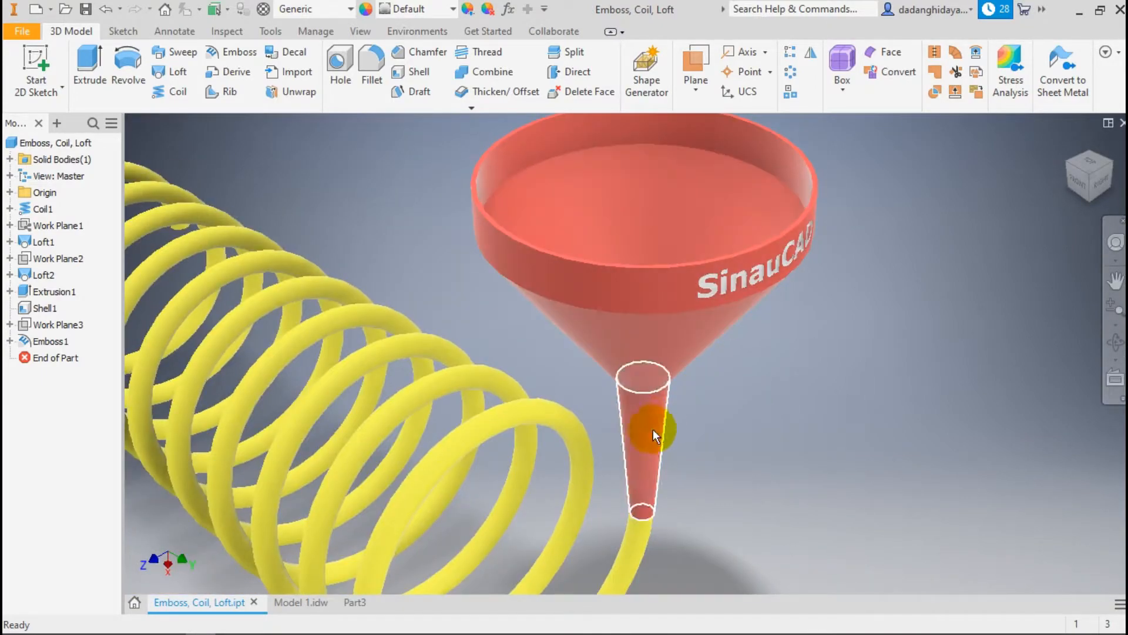
left_click(651, 431)
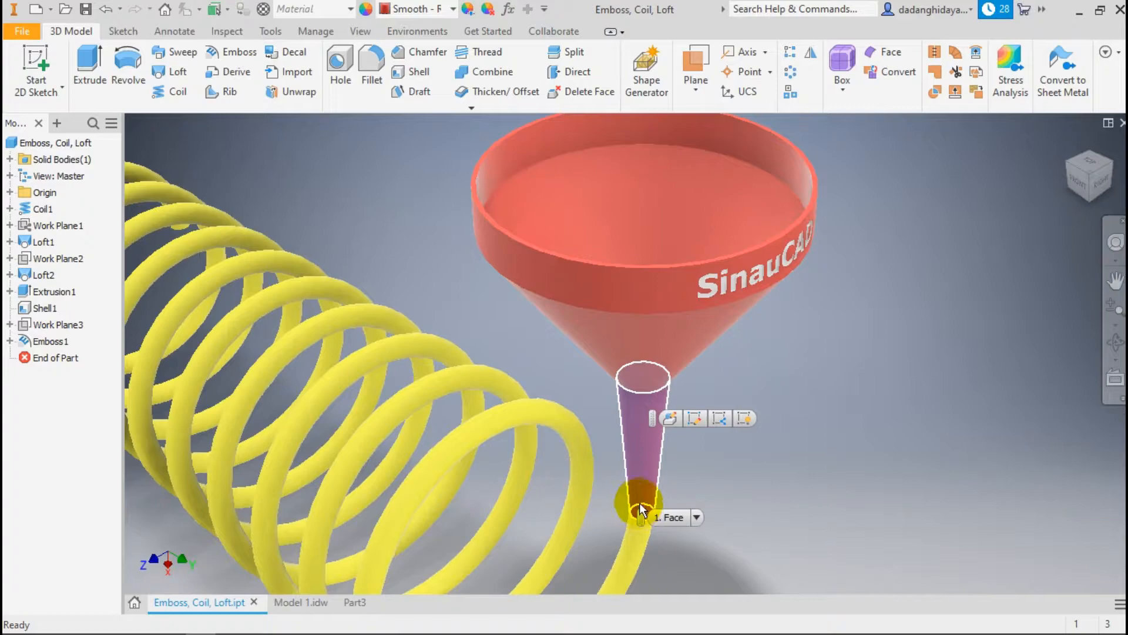
left_click(662, 393)
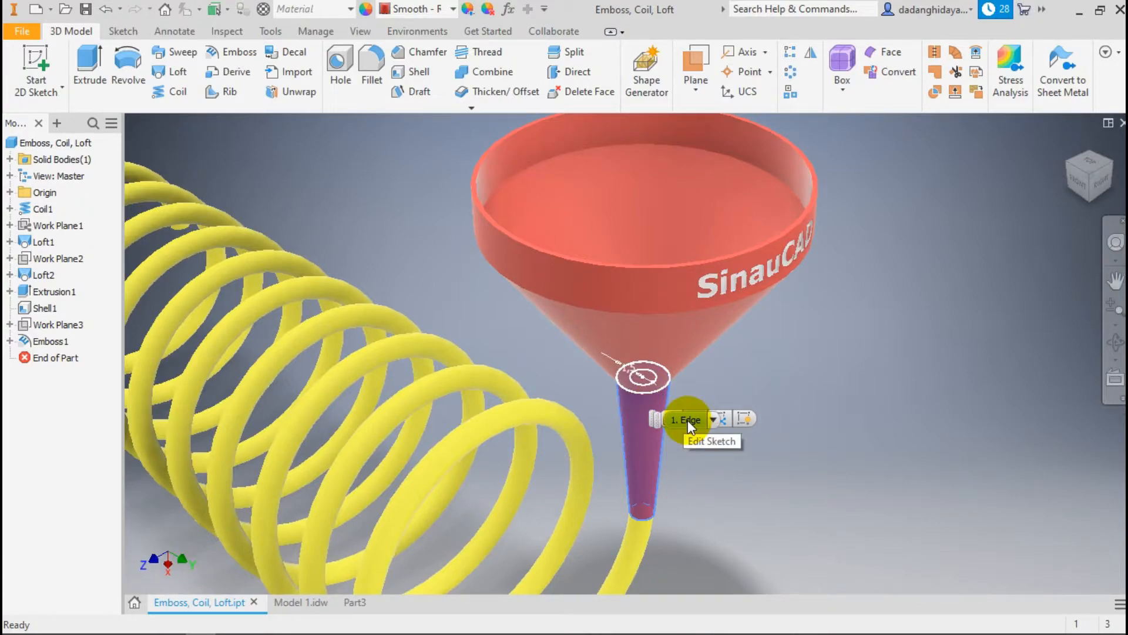
left_click(648, 515)
left_click(656, 343)
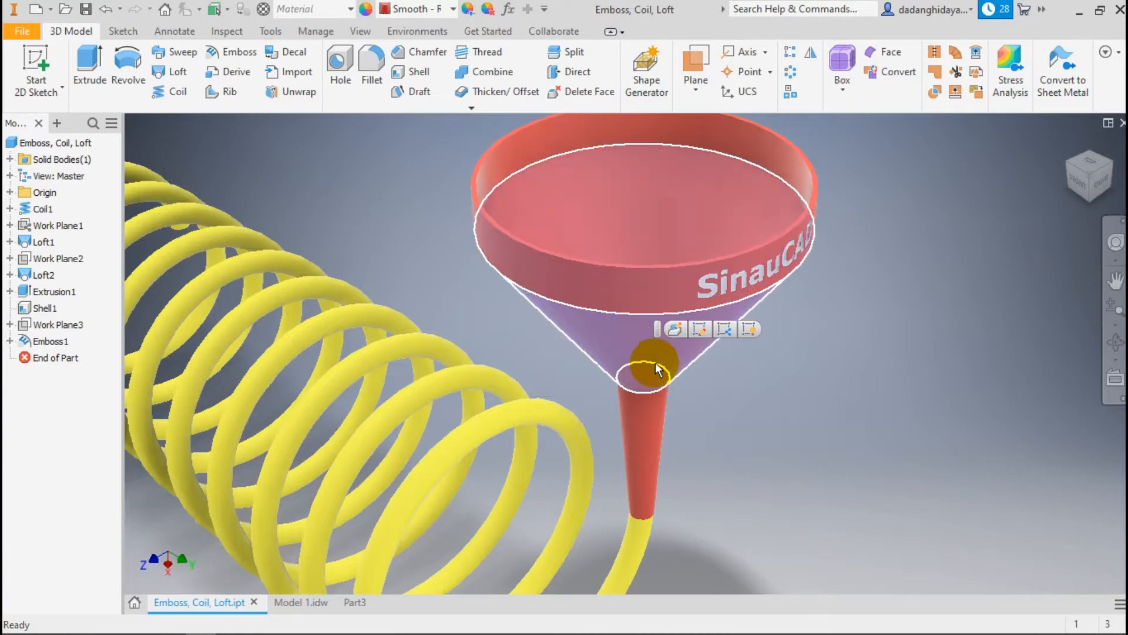
left_click(718, 414)
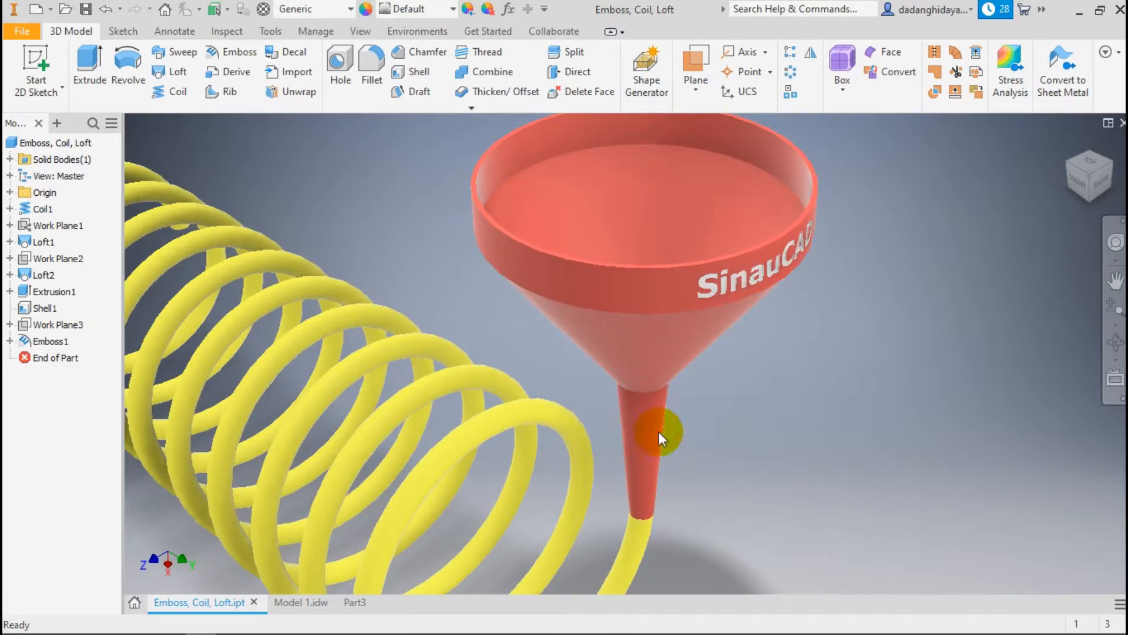
Compare the end of the Part3 coil with the funnel neck's dimensions in the Model 1 drawing
left_click(345, 603)
key("s")
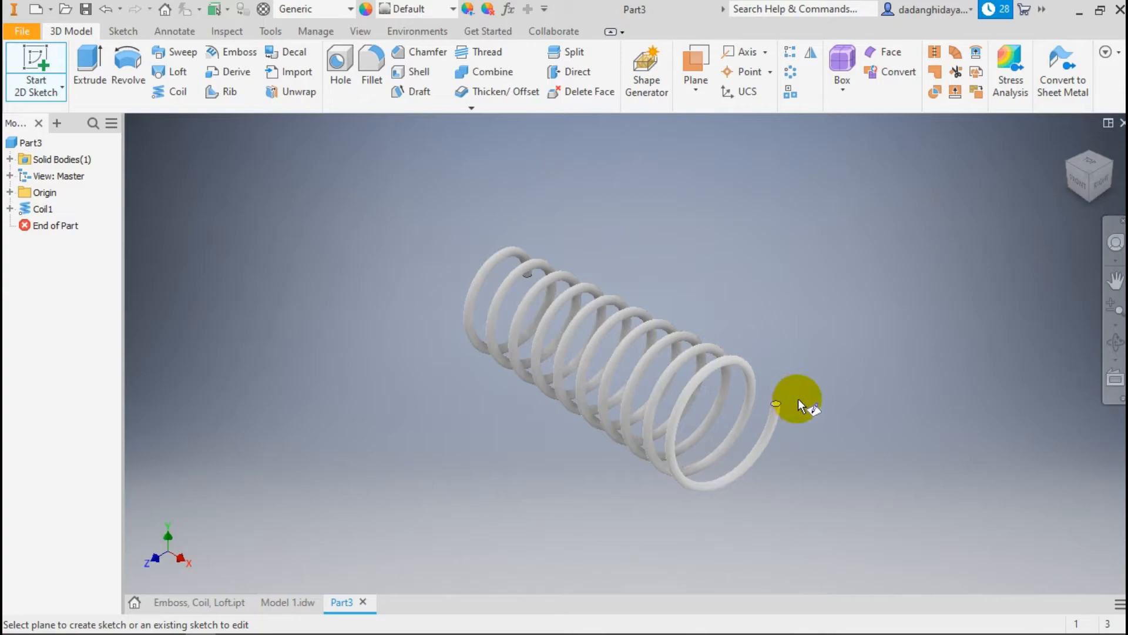
scroll(799, 402, "up", 5)
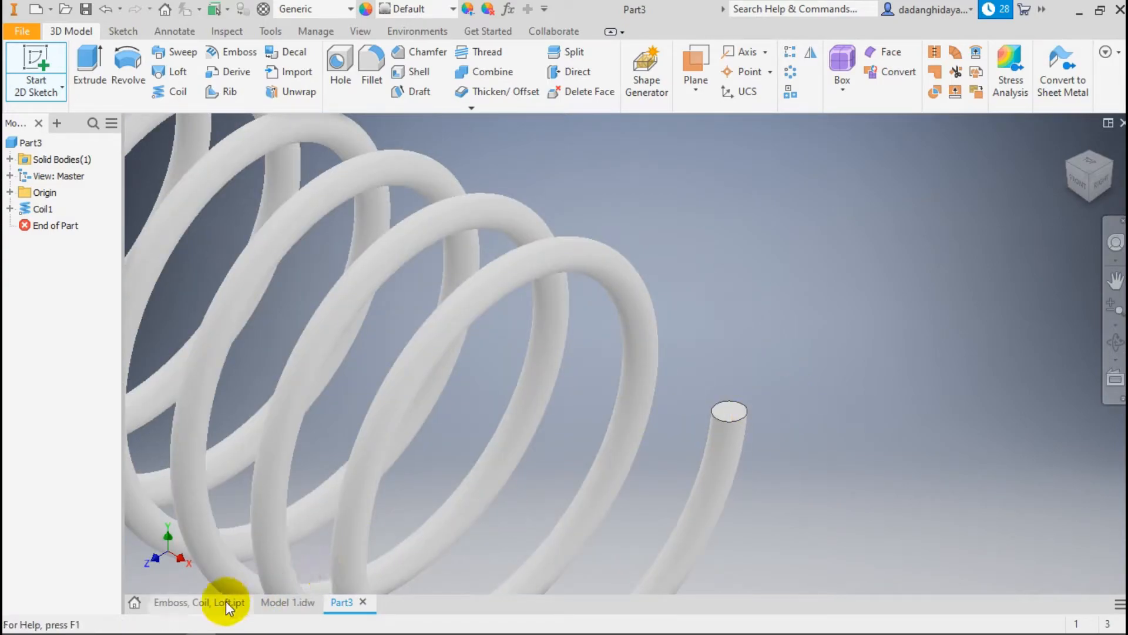
left_click(286, 602)
scroll(776, 382, "up", 3)
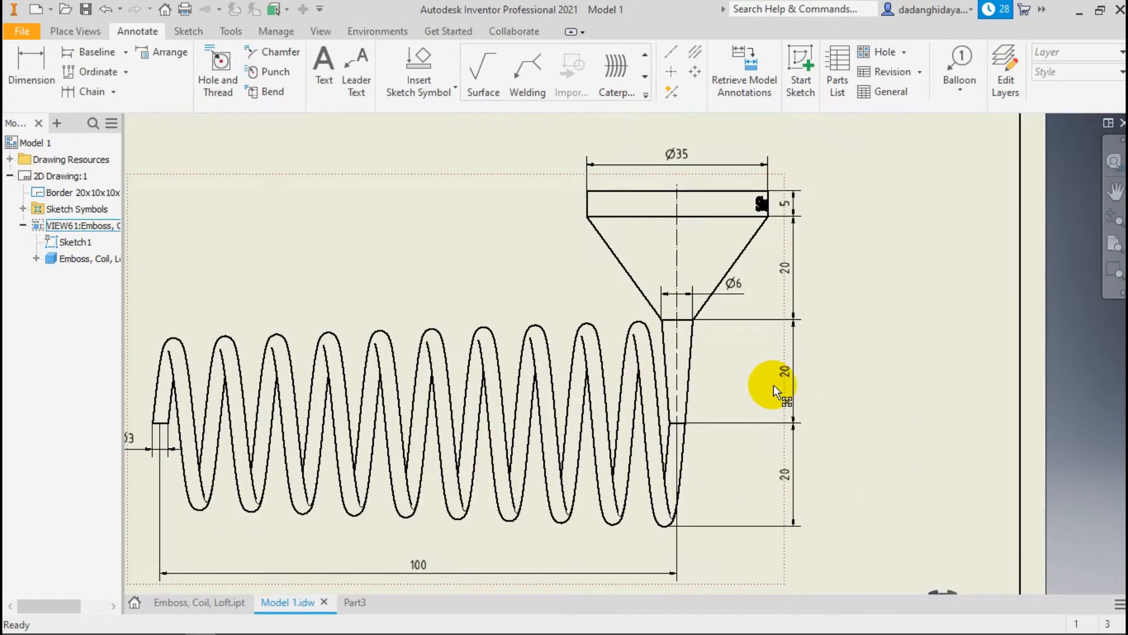
left_click(356, 601)
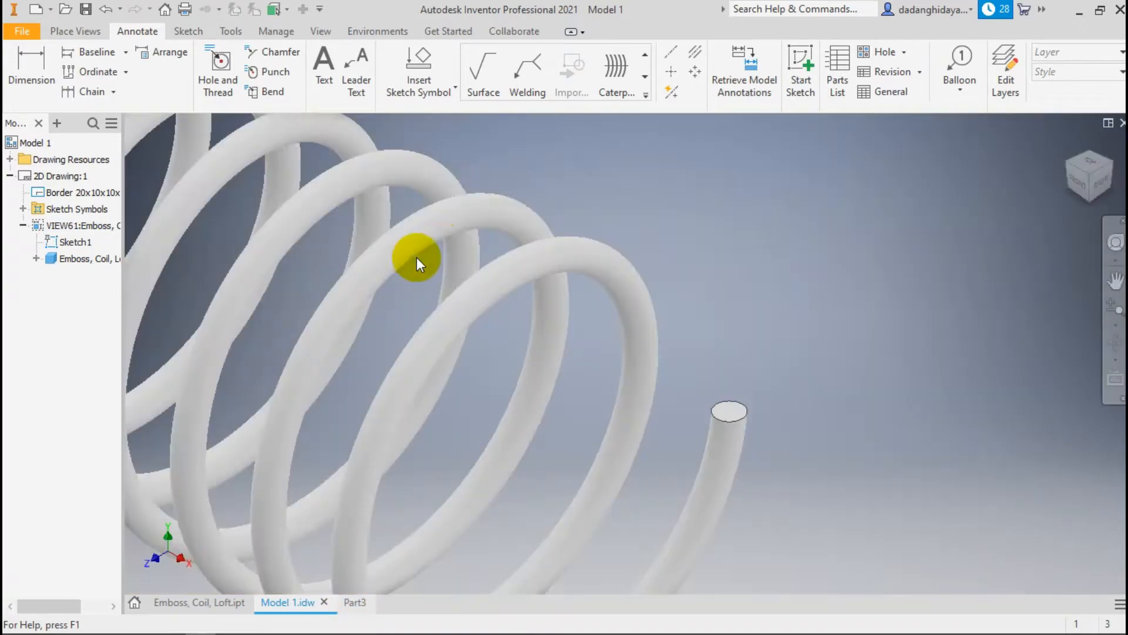
scroll(723, 306, "down", 3)
key("Escape")
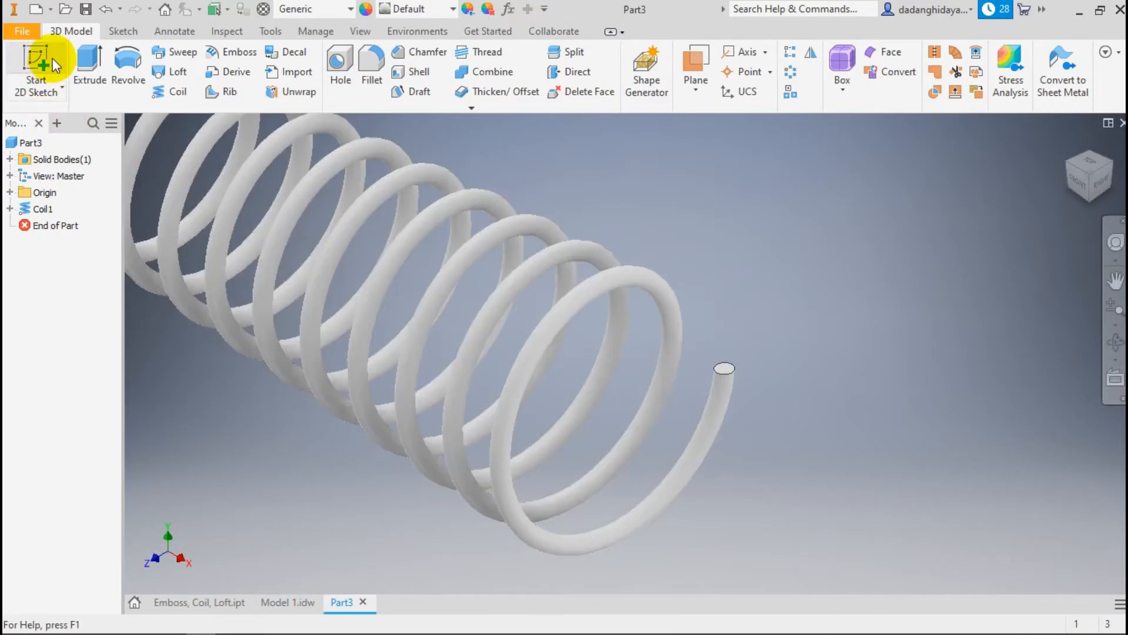
Create a sketch on a new work plane offset 20 mm above the end face of the Part3 coil
left_click(45, 53)
scroll(727, 360, "up", 2)
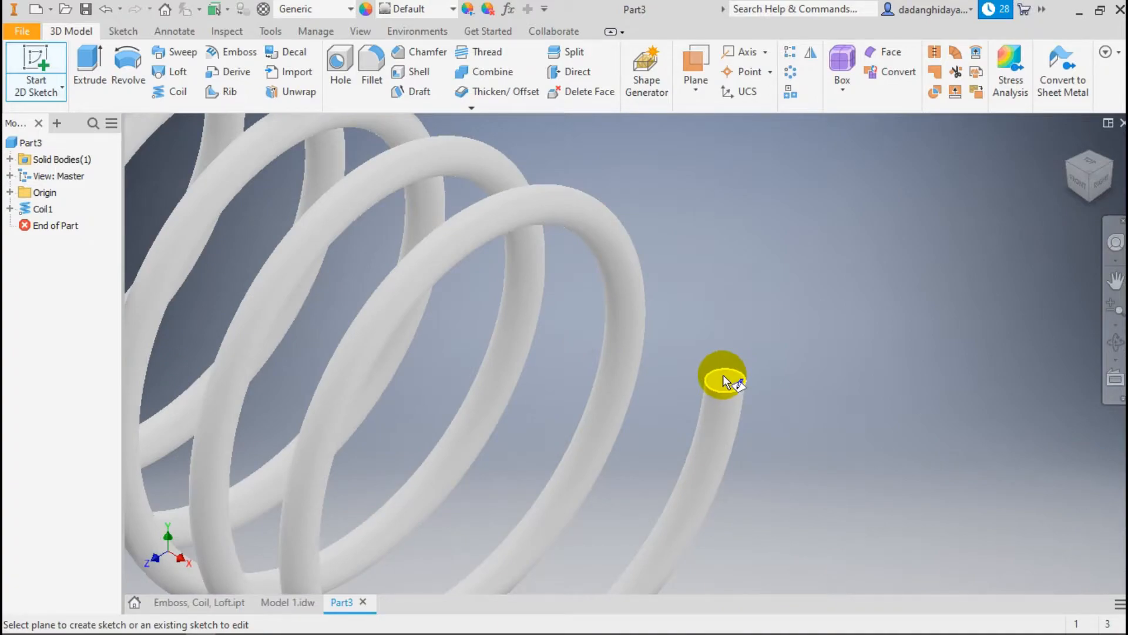
left_click_drag(723, 376, 738, 287)
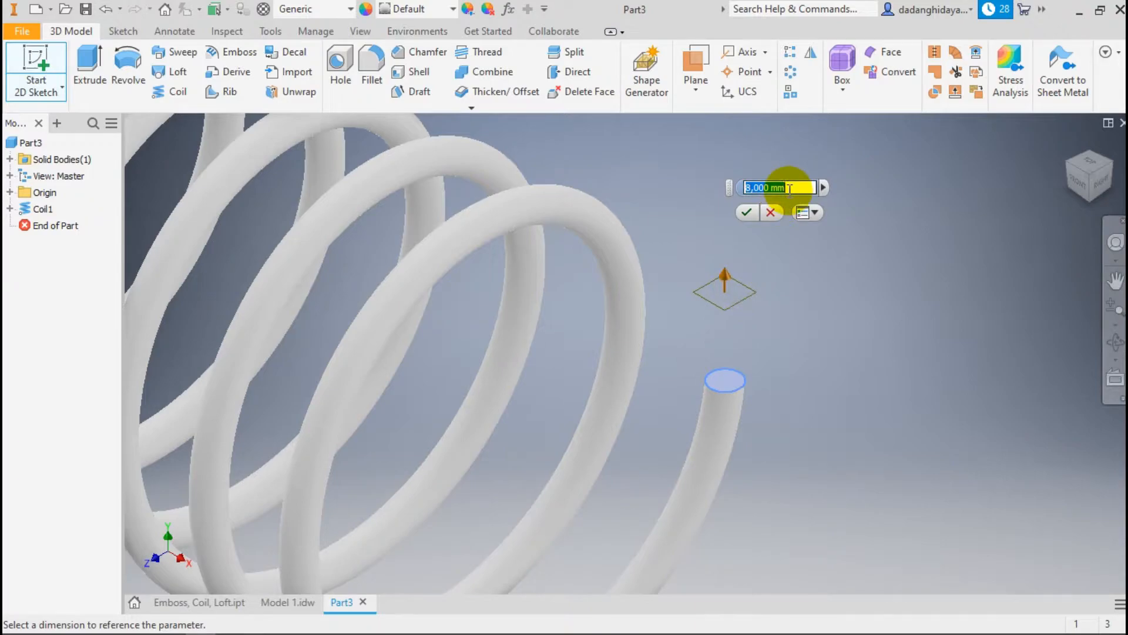
type("20")
key("Return")
scroll(721, 352, "down", 5)
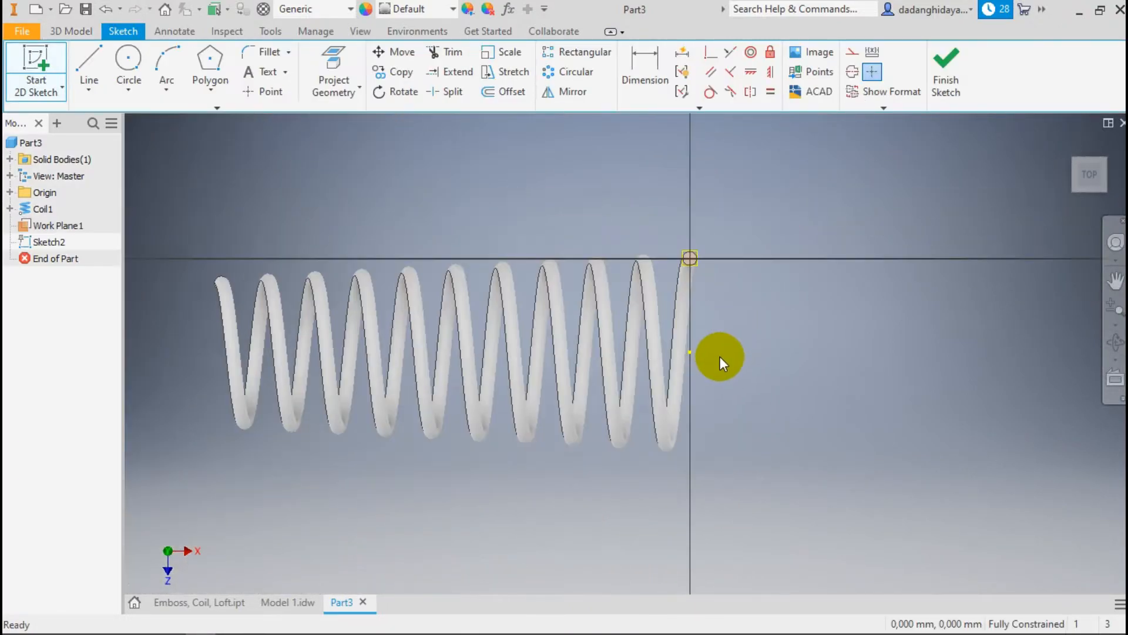
Sketch a circle about 8.9 mm in diameter centred on the coil's end, and check the neck diameter in the Model 1 drawing
scroll(698, 253, "up", 6)
left_click(129, 61)
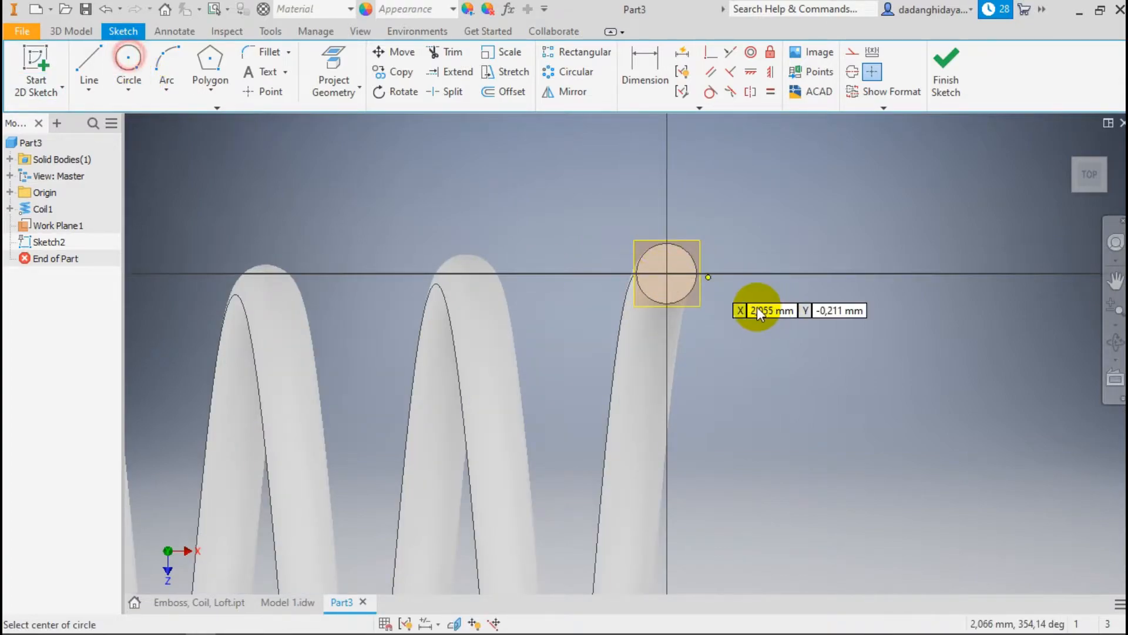
left_click(667, 274)
left_click(742, 321)
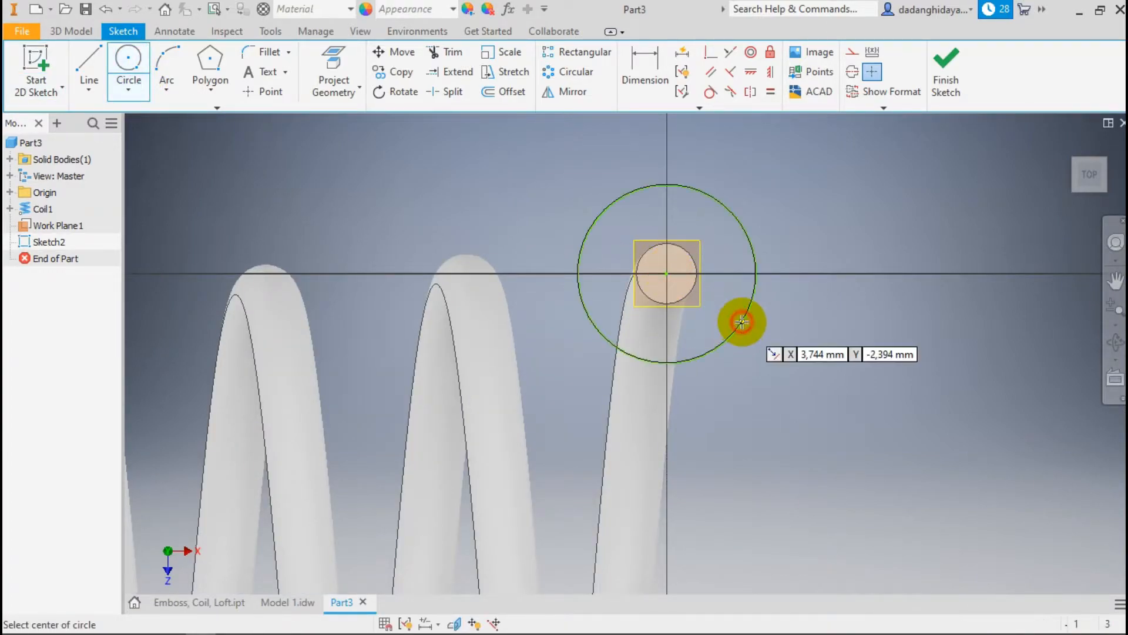
left_click(297, 601)
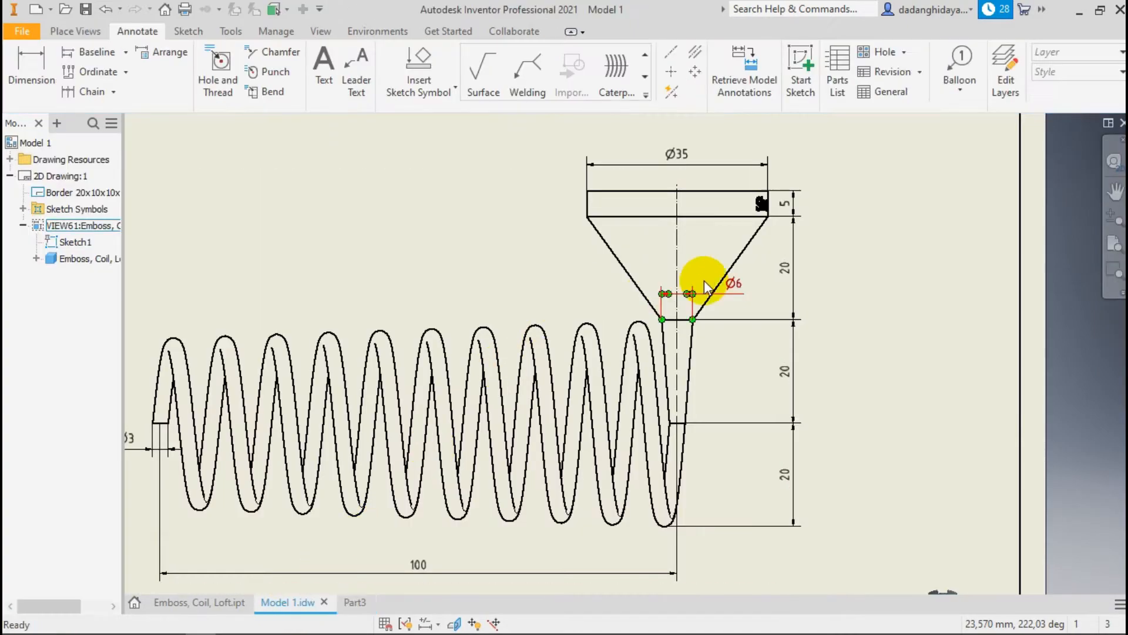
left_click(355, 603)
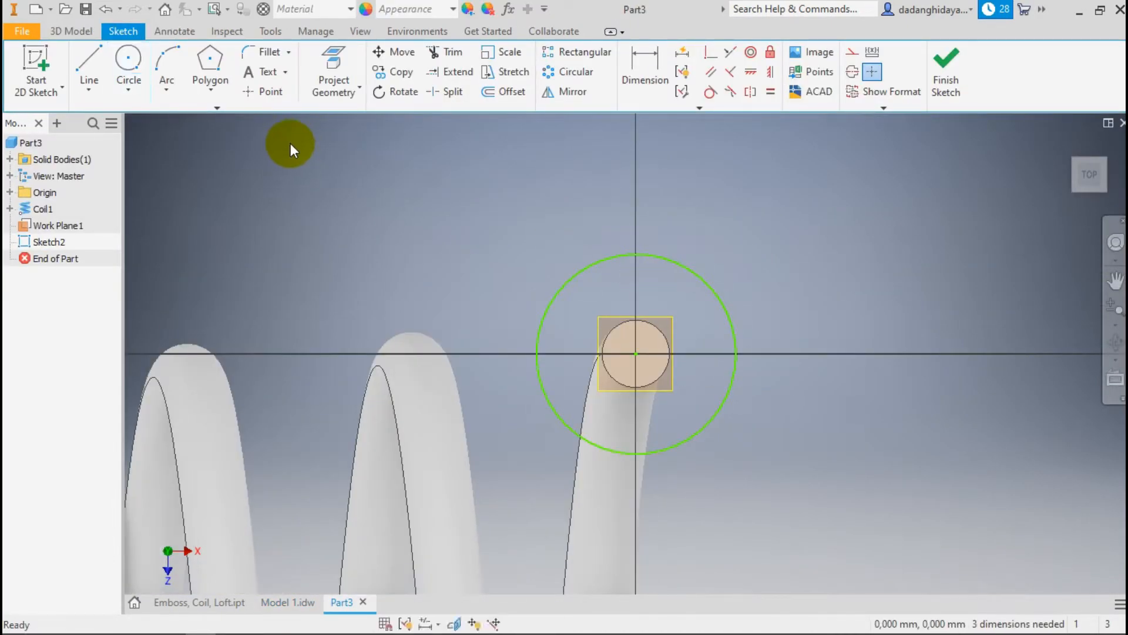
Dimension the circle's diameter as 6 mm and finish the sketch
left_click(628, 78)
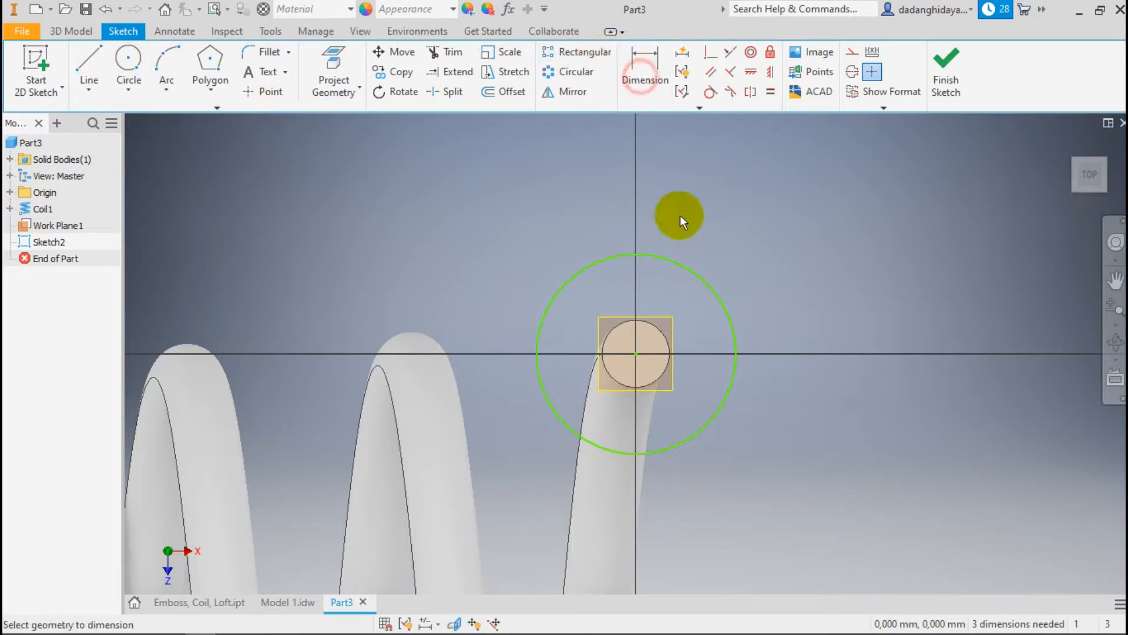
left_click(688, 273)
left_click(742, 238)
type("6")
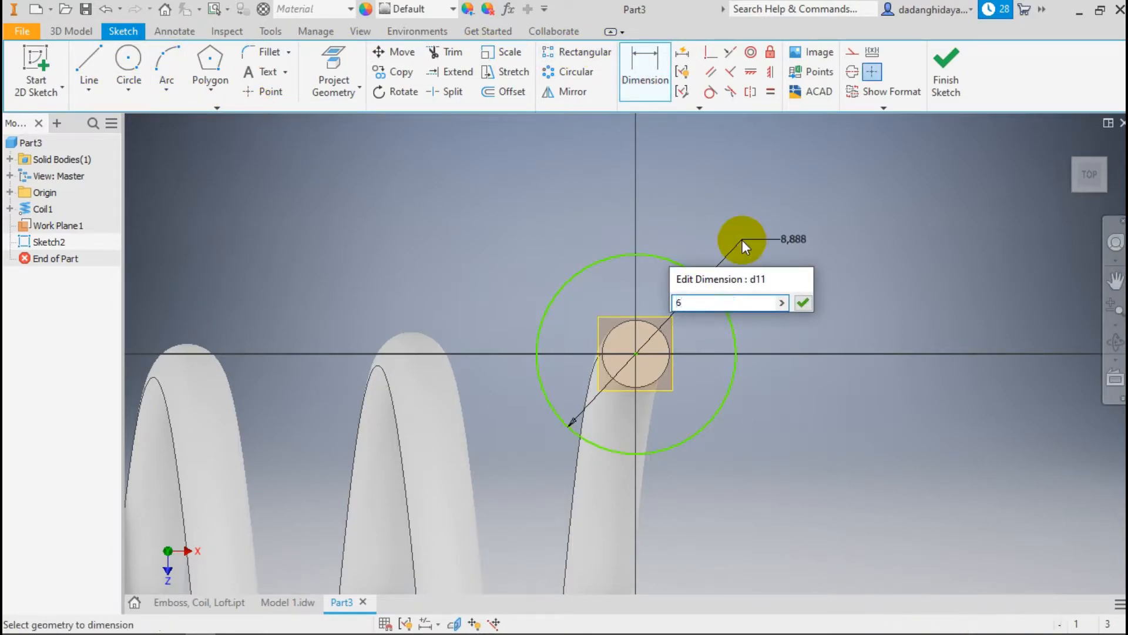
key("Return")
left_click(943, 87)
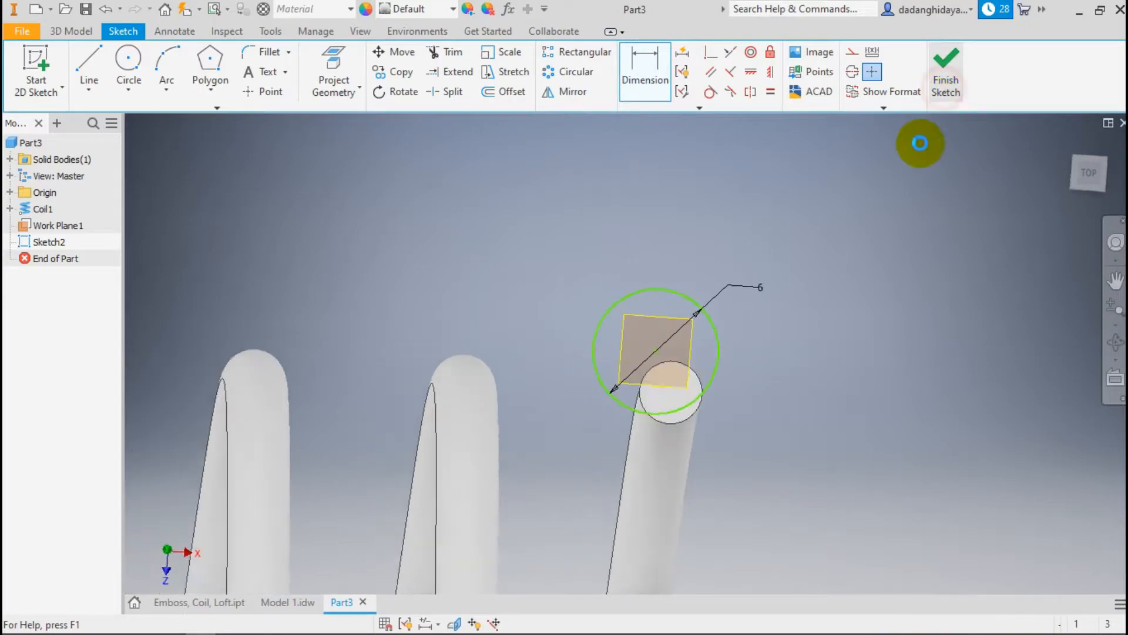
scroll(757, 347, "up", 5)
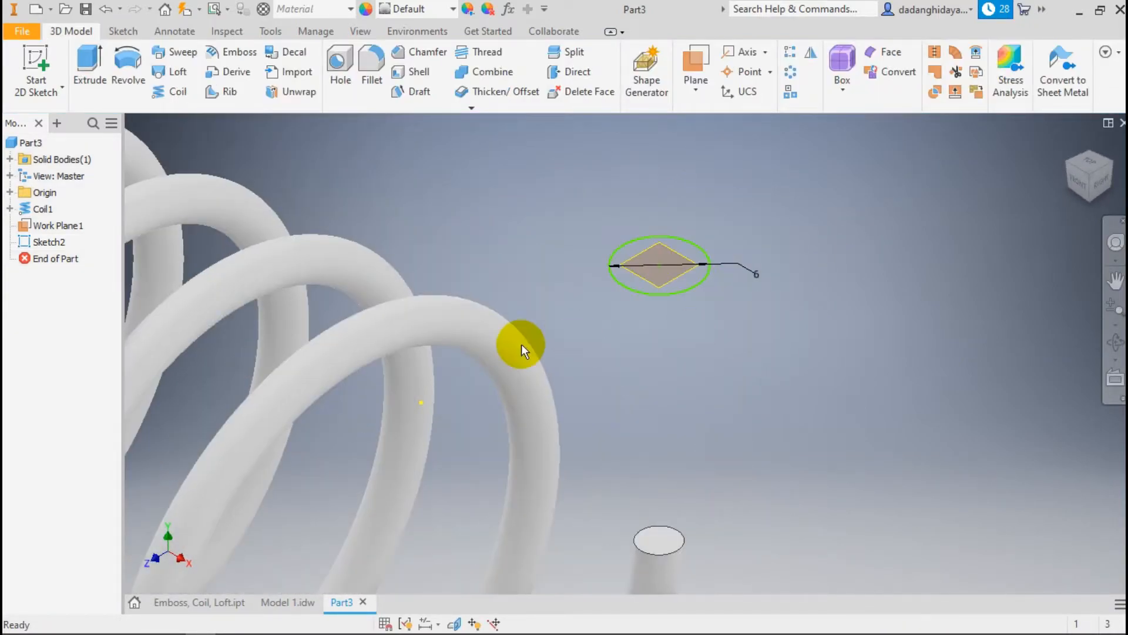
Start a sketch on the YZ plane and project the coil's end edge and the 6 mm circle into it
scroll(690, 375, "down", 3)
left_click(44, 60)
left_click(10, 192)
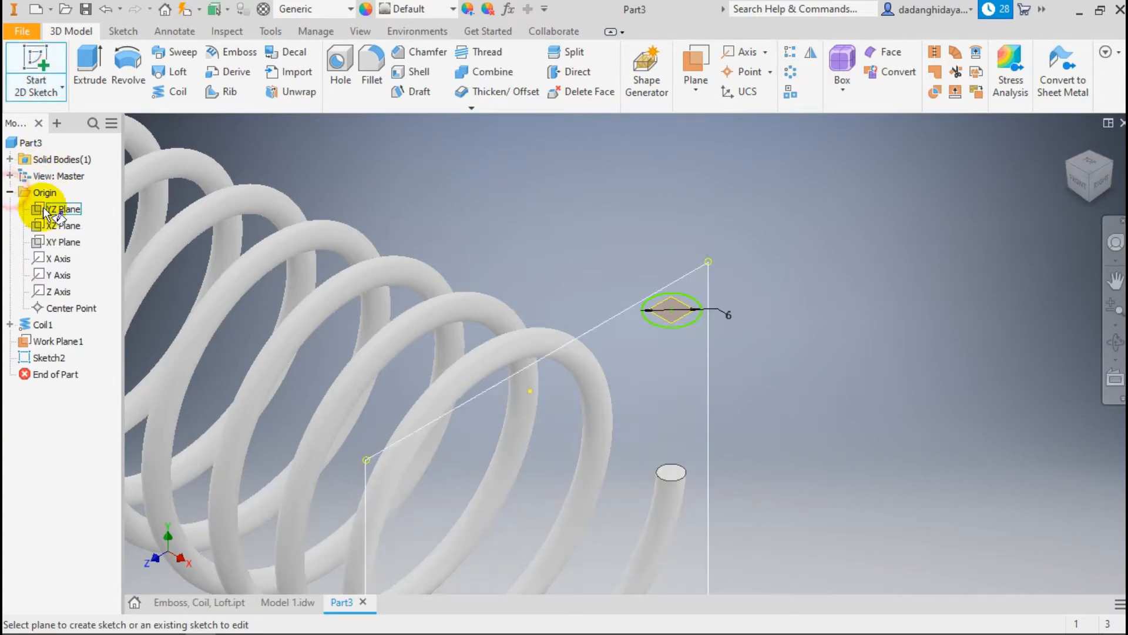
left_click(62, 210)
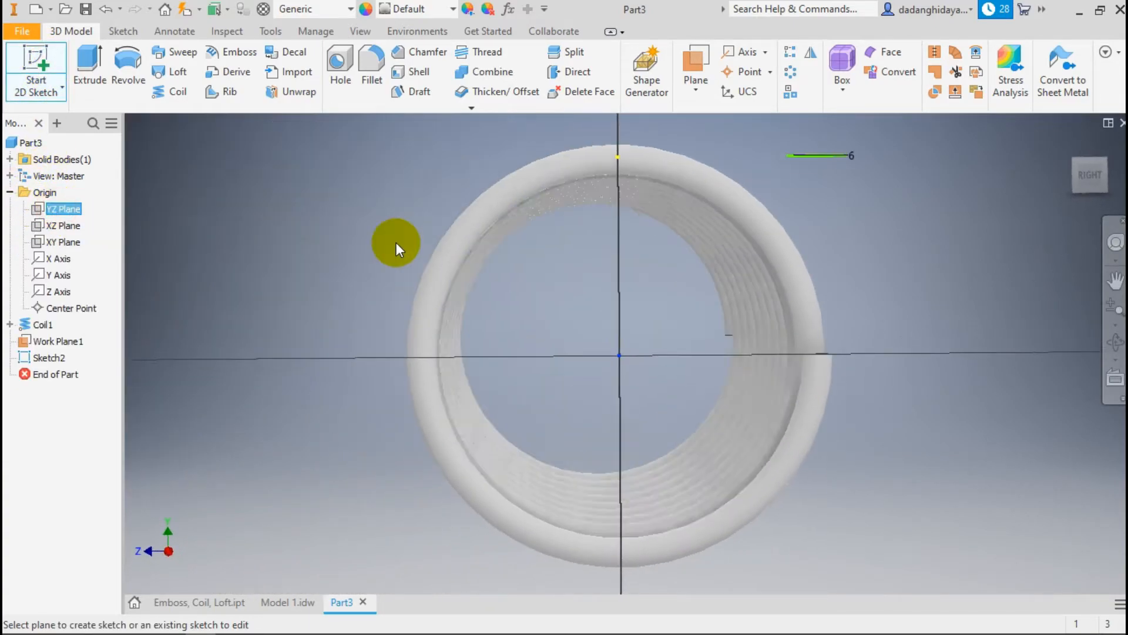
left_click(334, 70)
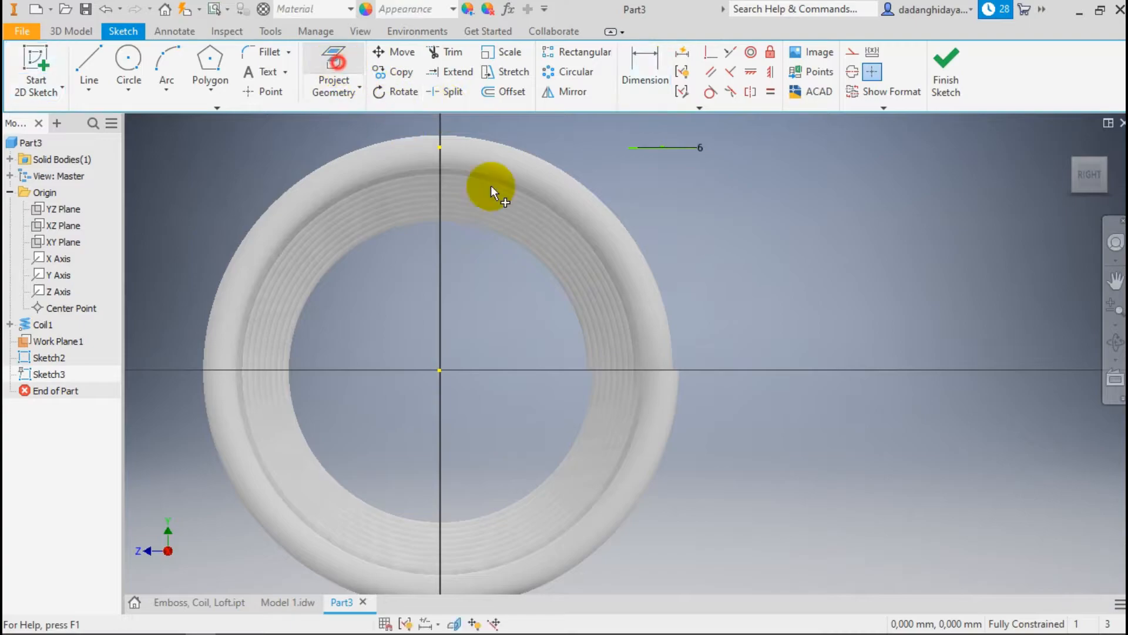
left_click(678, 374)
middle_click_drag(685, 302, 686, 284, "shift")
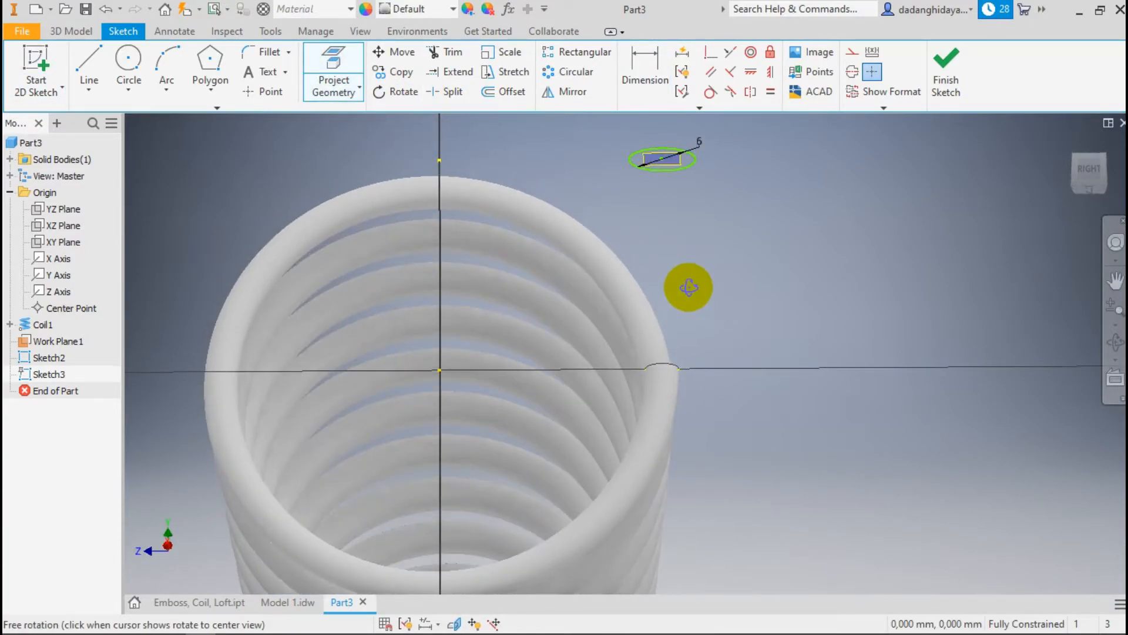
left_click(693, 158)
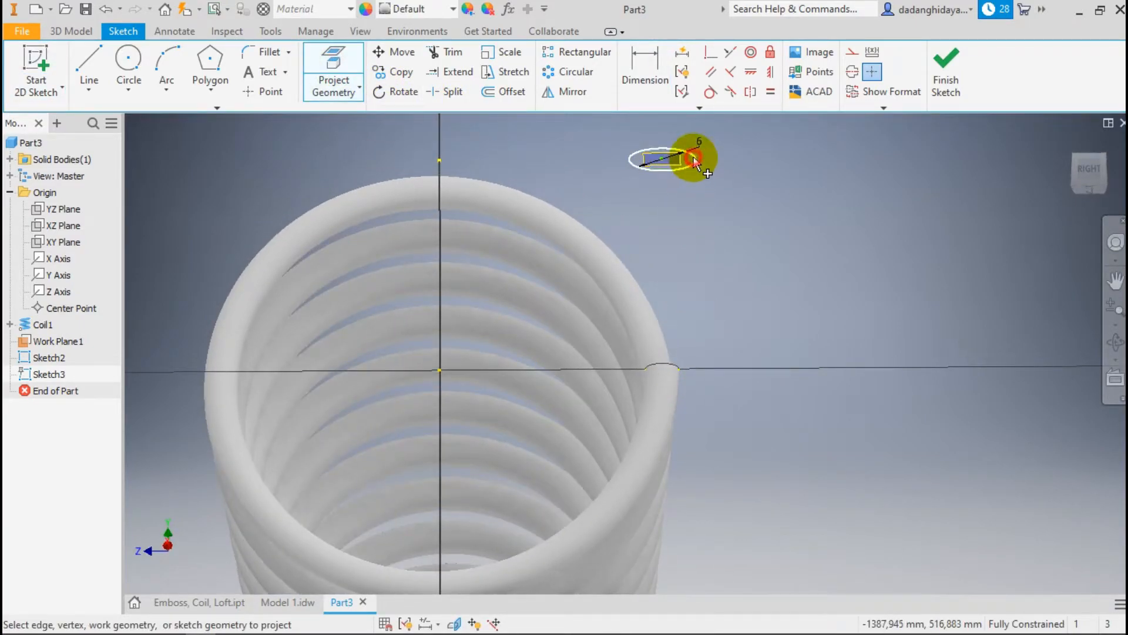
left_click(1088, 174)
scroll(714, 328, "up", 5)
left_click(88, 88)
left_click(121, 150)
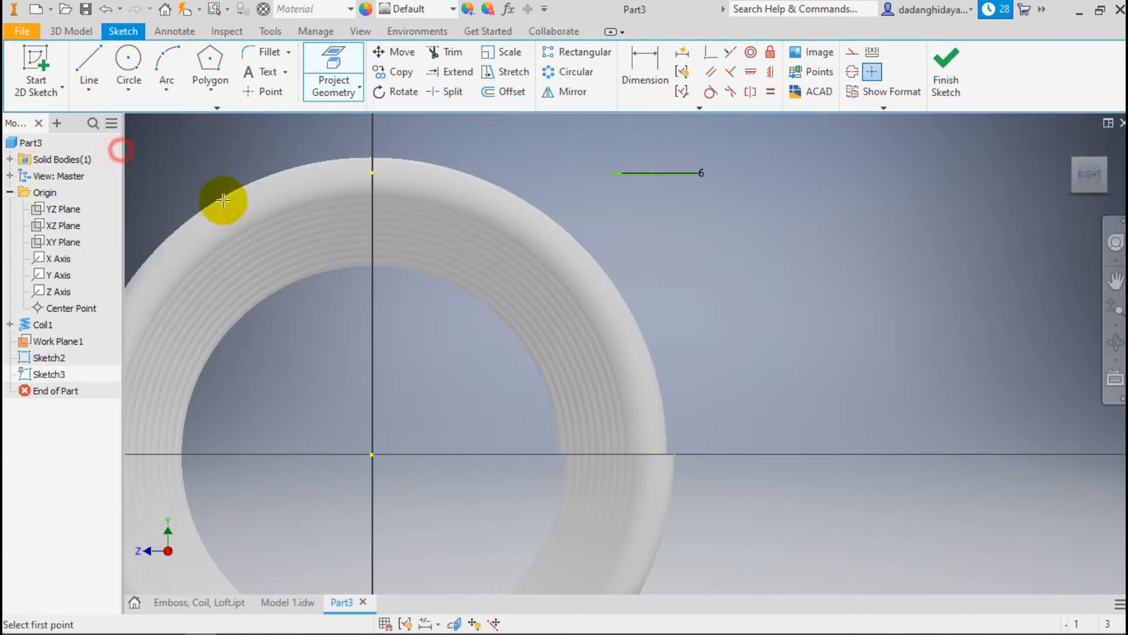
left_click(654, 454)
left_click(736, 308)
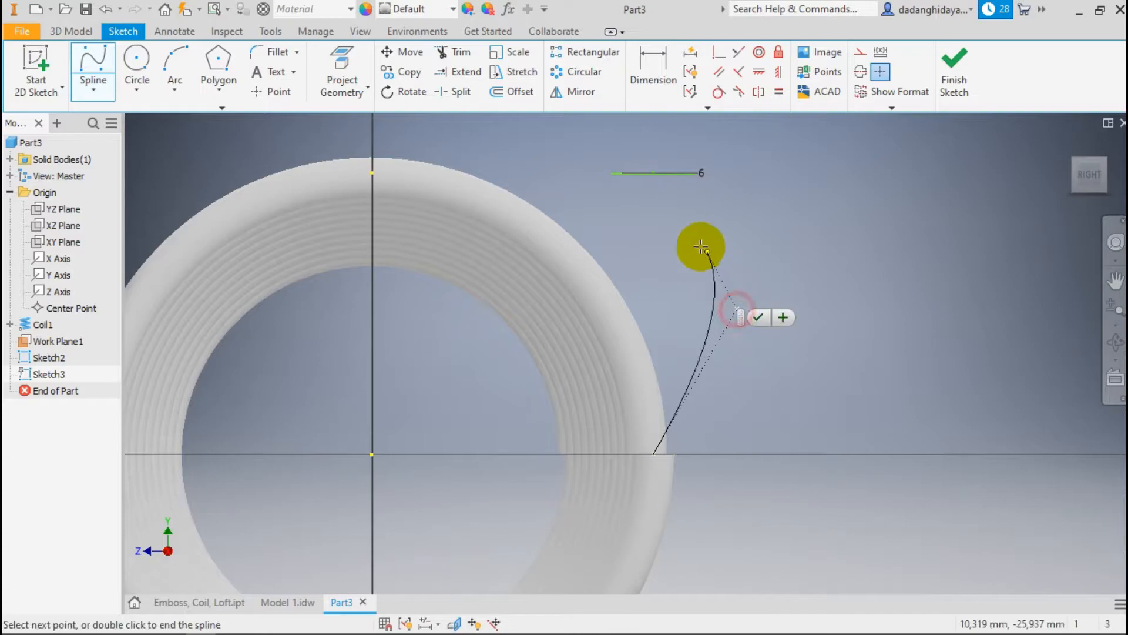
left_click(655, 173)
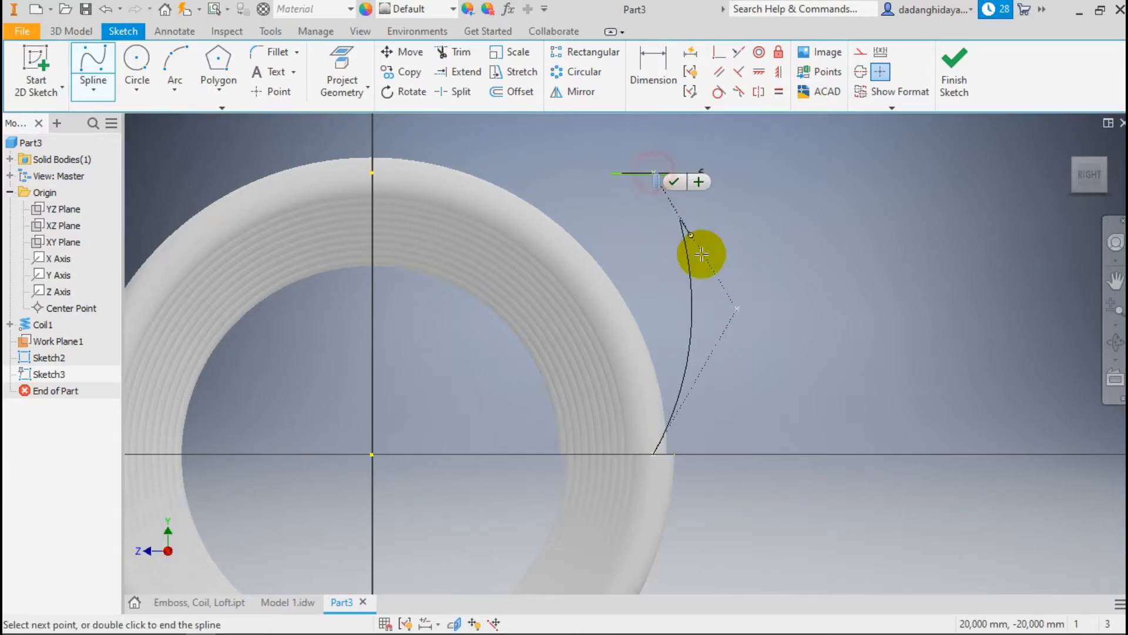
key("Escape")
Draw a control vertex spline bulging outward from the centre of the coil's end to the 6 mm circle's centre, and finish the sketch
left_click(93, 64)
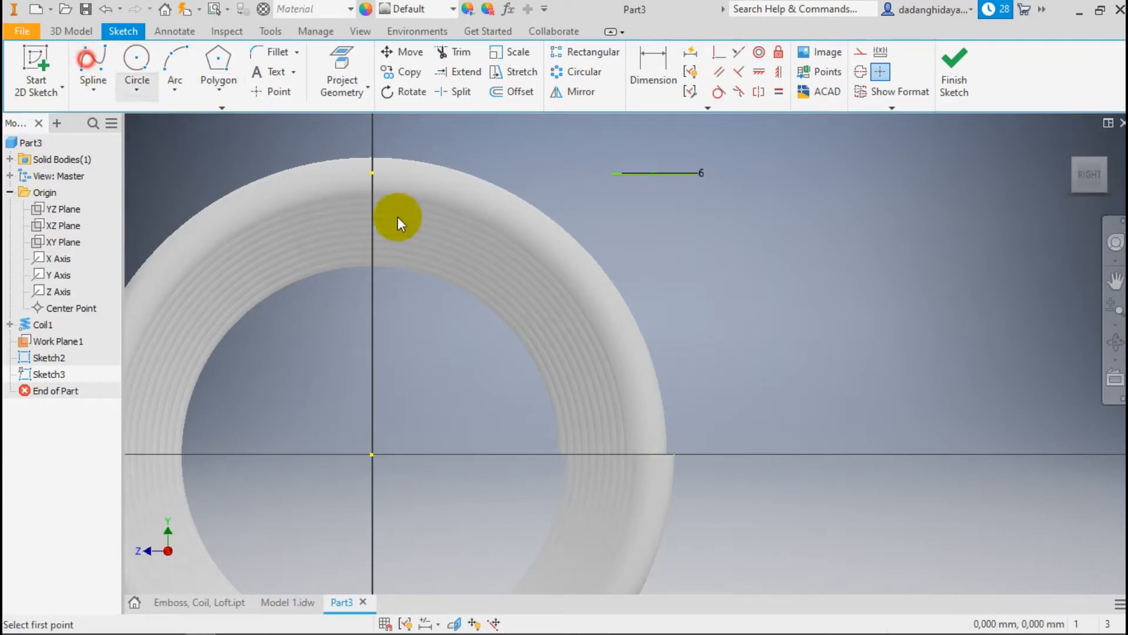
left_click(653, 453)
left_click(759, 308)
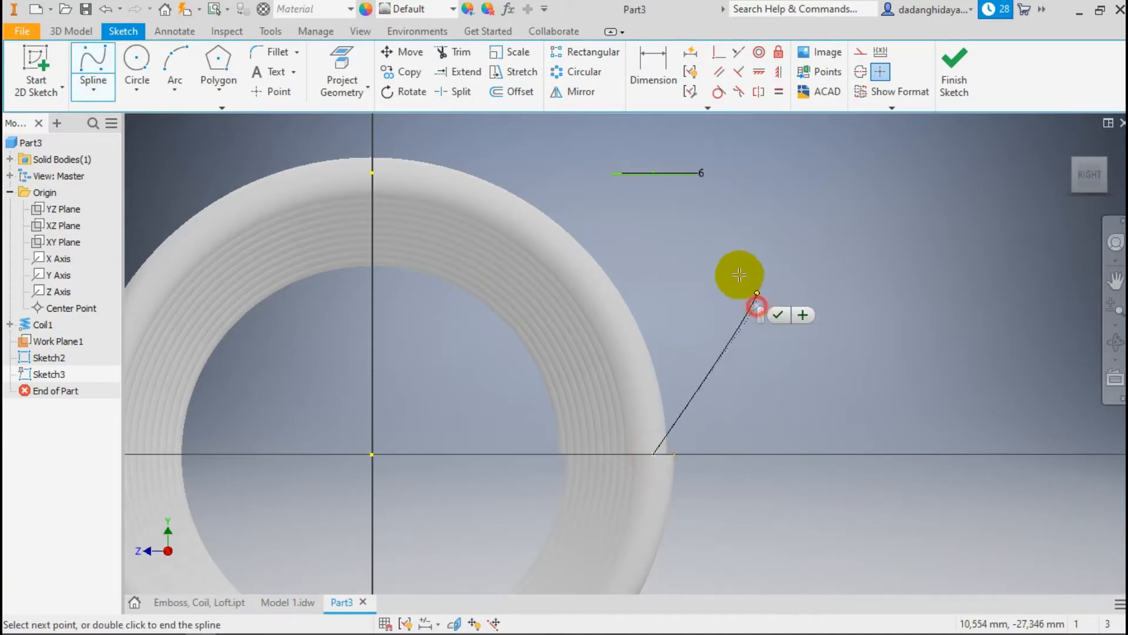
left_click(654, 173)
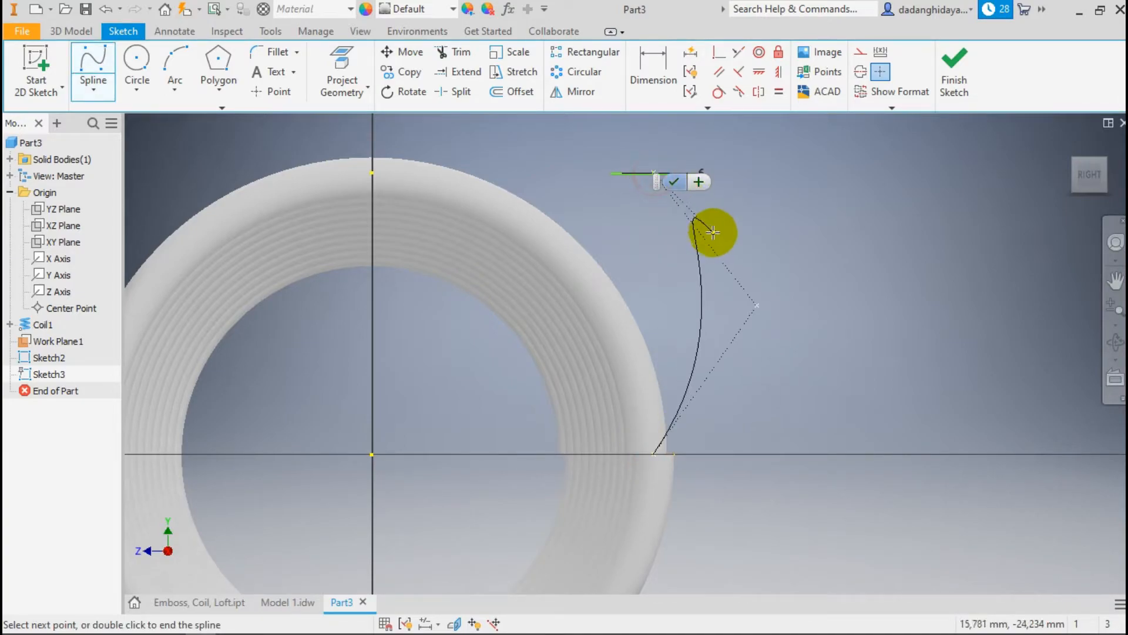
left_click(674, 181)
left_click_drag(759, 307, 765, 307)
left_click(949, 79)
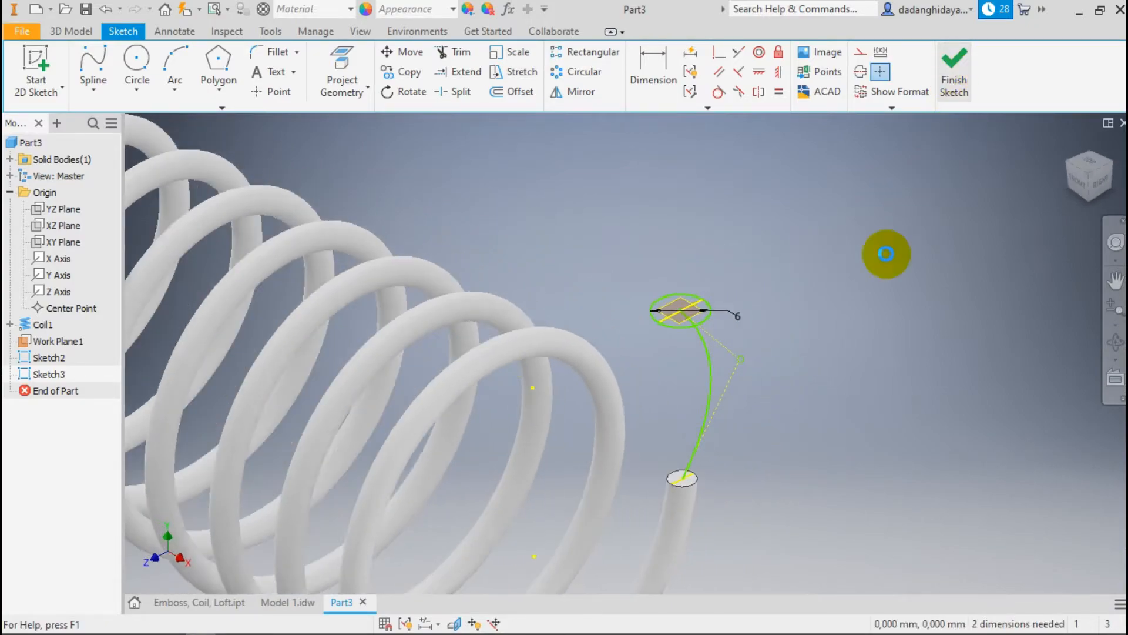
Set up a loft with the coil's end edge and the 6 mm circle as its two sections
scroll(682, 340, "up", 3)
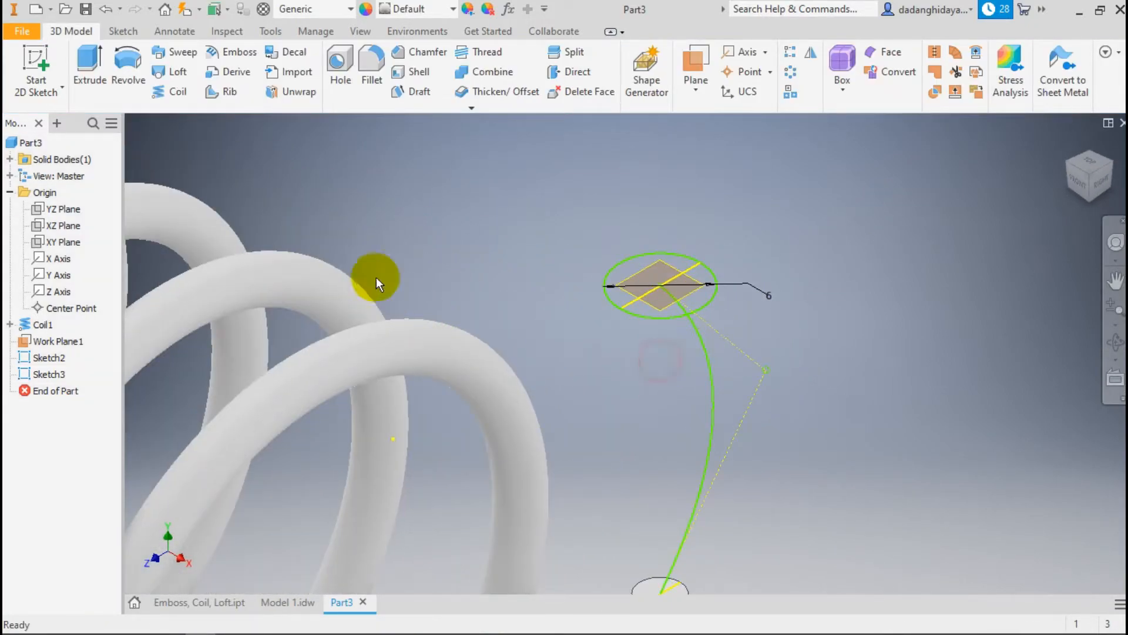
left_click(181, 80)
left_click_drag(360, 140, 334, 105)
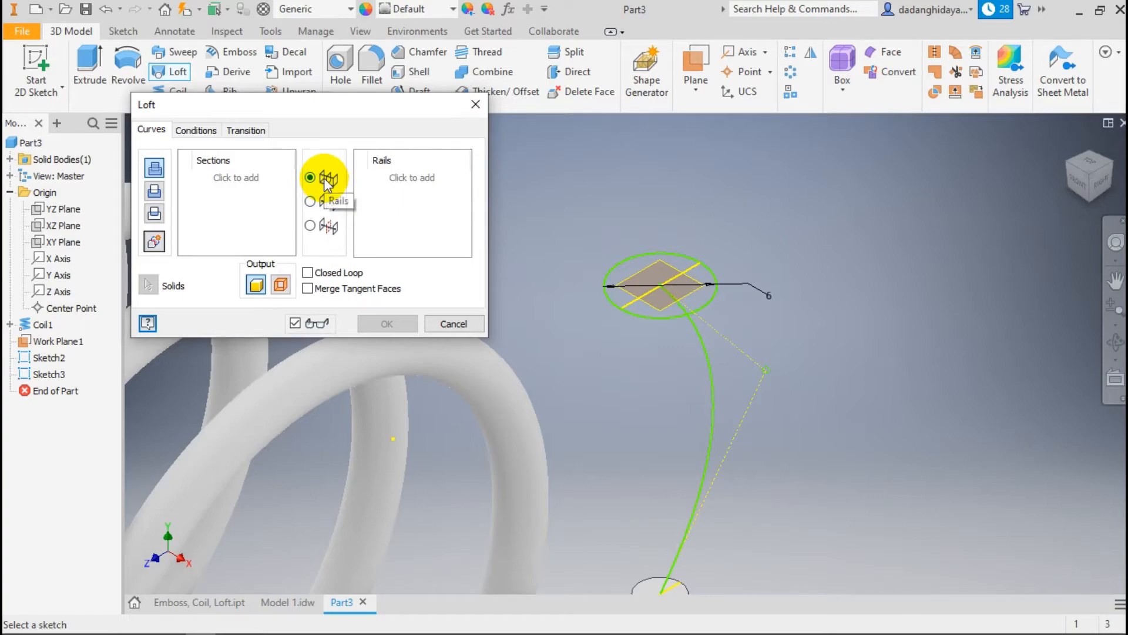
left_click(227, 186)
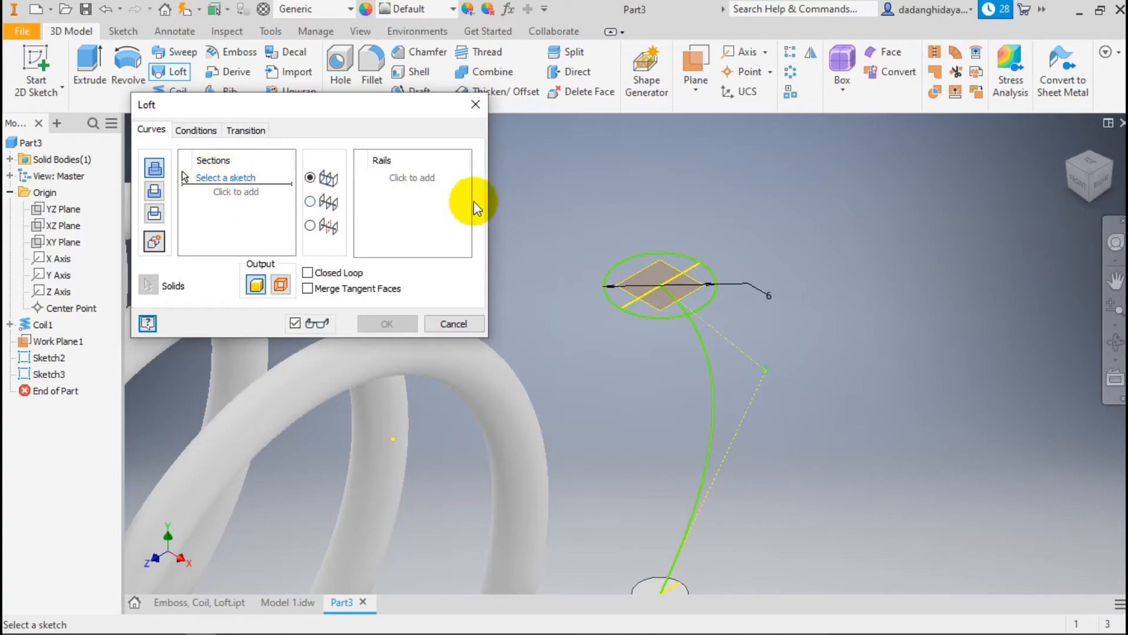
scroll(697, 189, "down", 2)
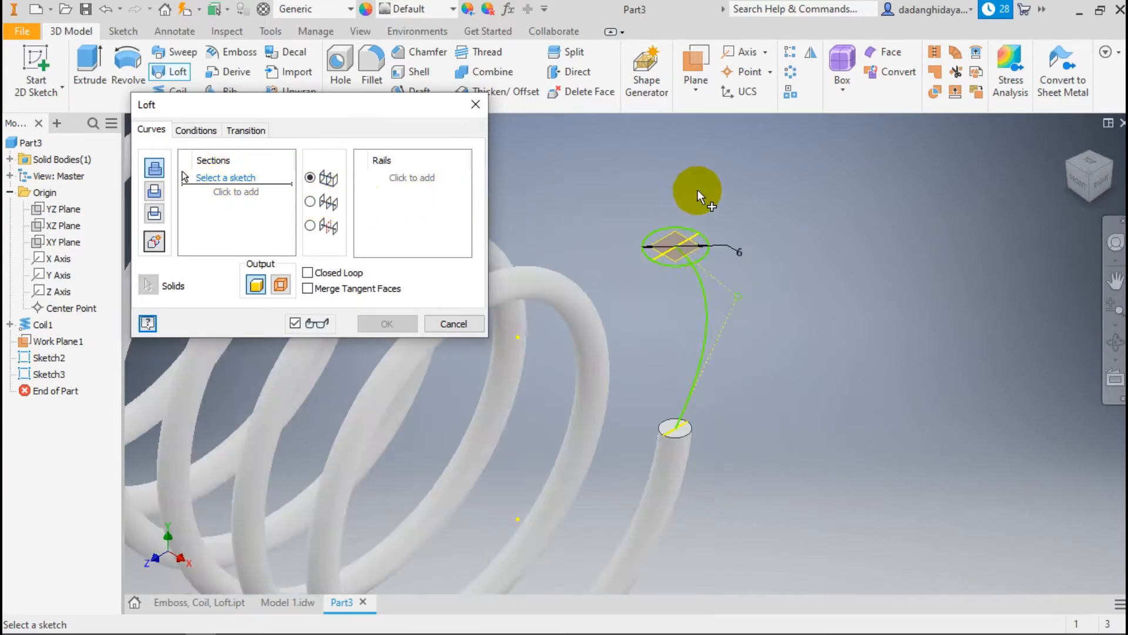
scroll(687, 435, "up", 5)
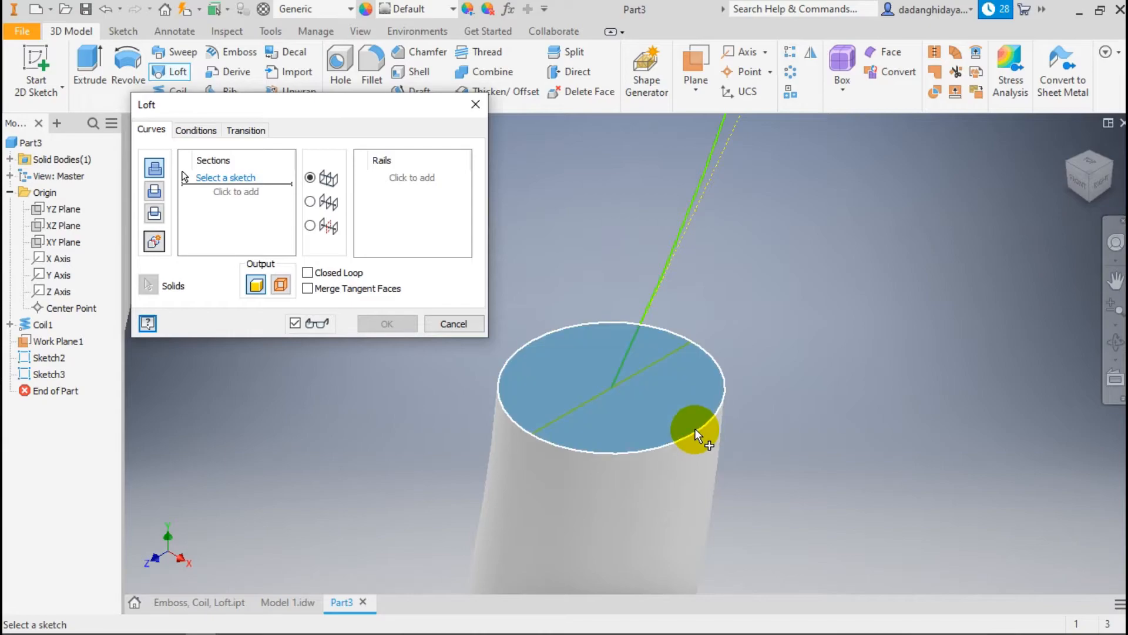
left_click(696, 433)
scroll(601, 420, "down", 6)
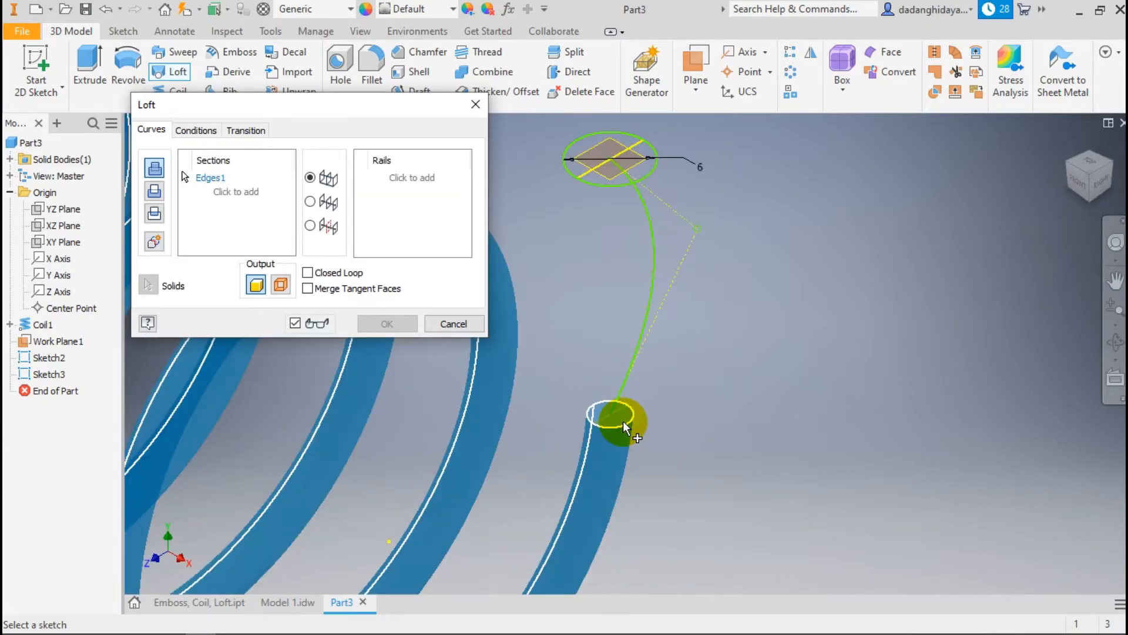
scroll(642, 292, "up", 2)
left_click(232, 193)
scroll(610, 209, "up", 2)
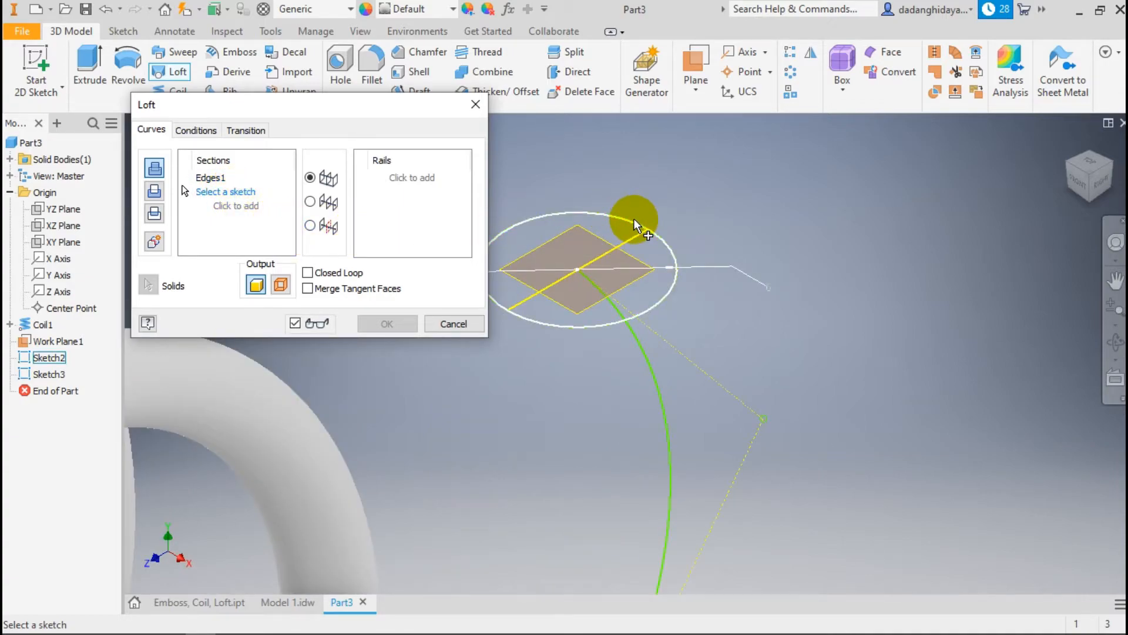
left_click(633, 217)
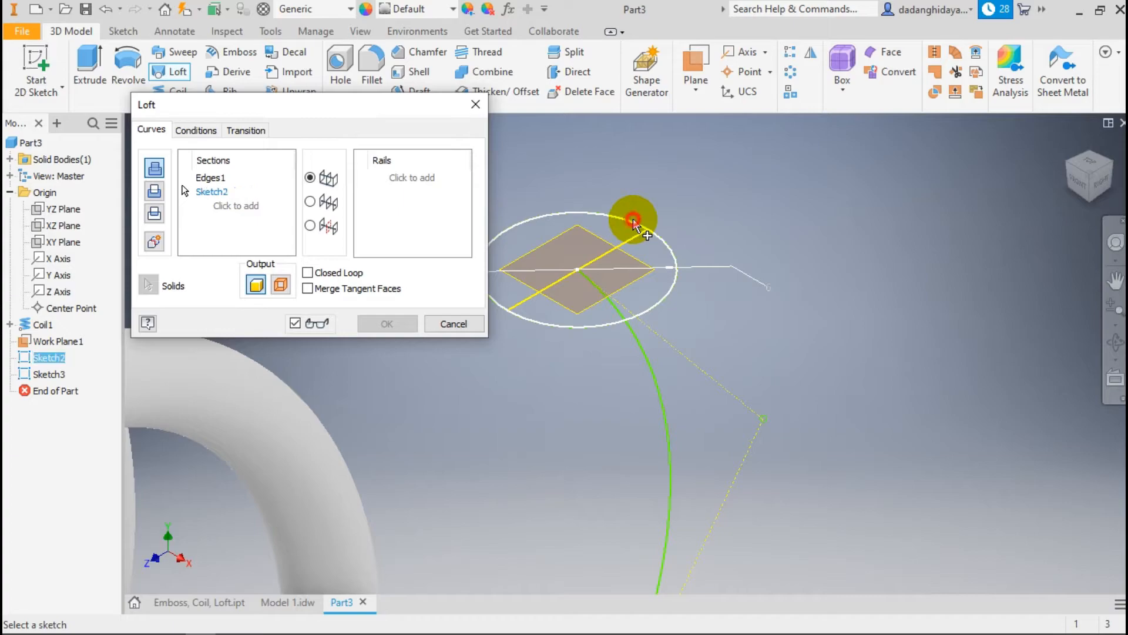
scroll(622, 243, "down", 3)
scroll(623, 243, "down", 2)
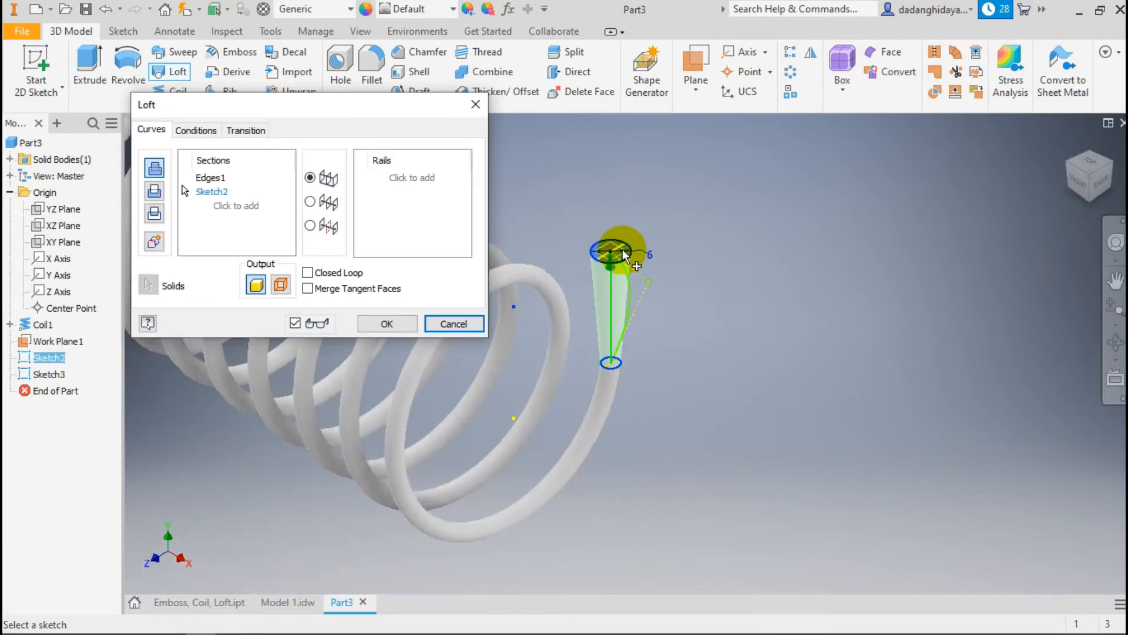
scroll(622, 249, "up", 3)
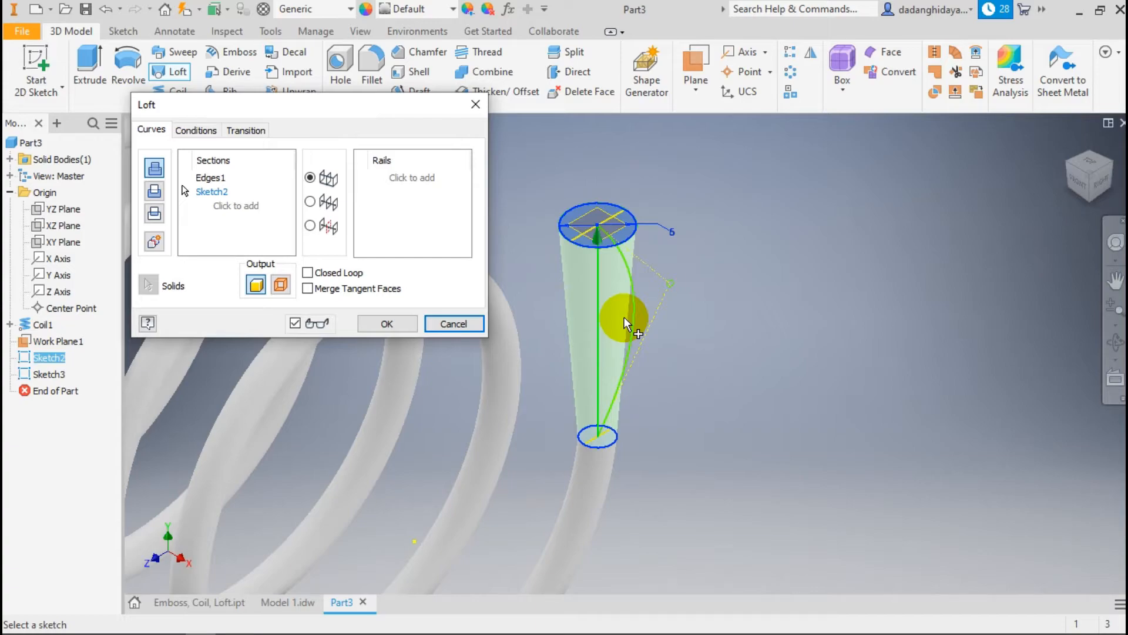
Switch the loft to the Center Line type and pick the bulging spline as its centre line
left_click(309, 201)
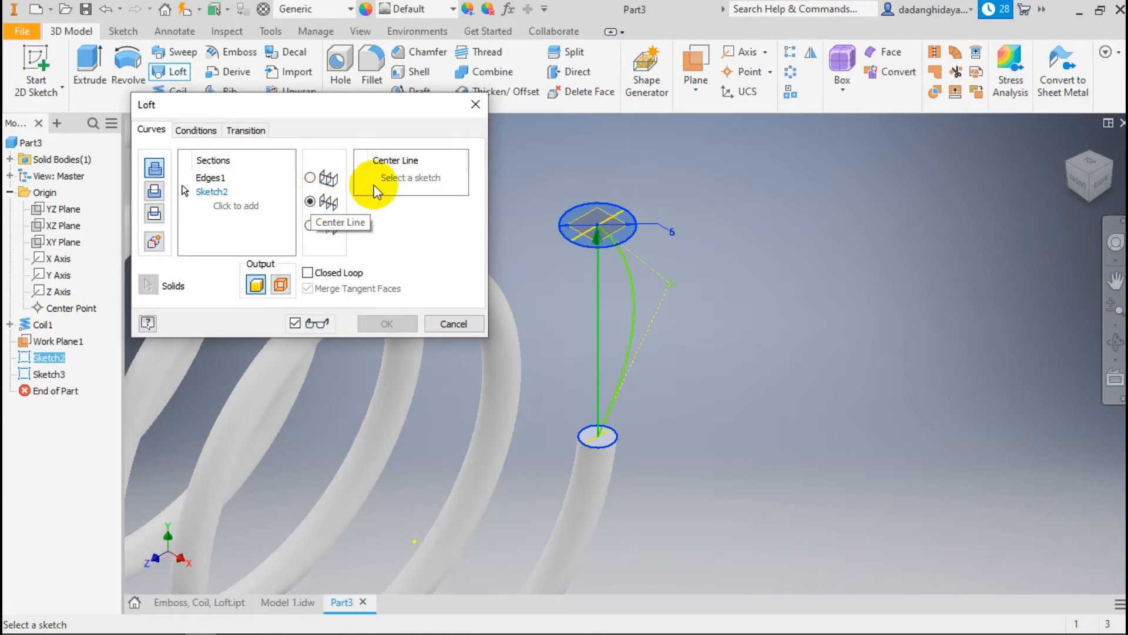
left_click(397, 178)
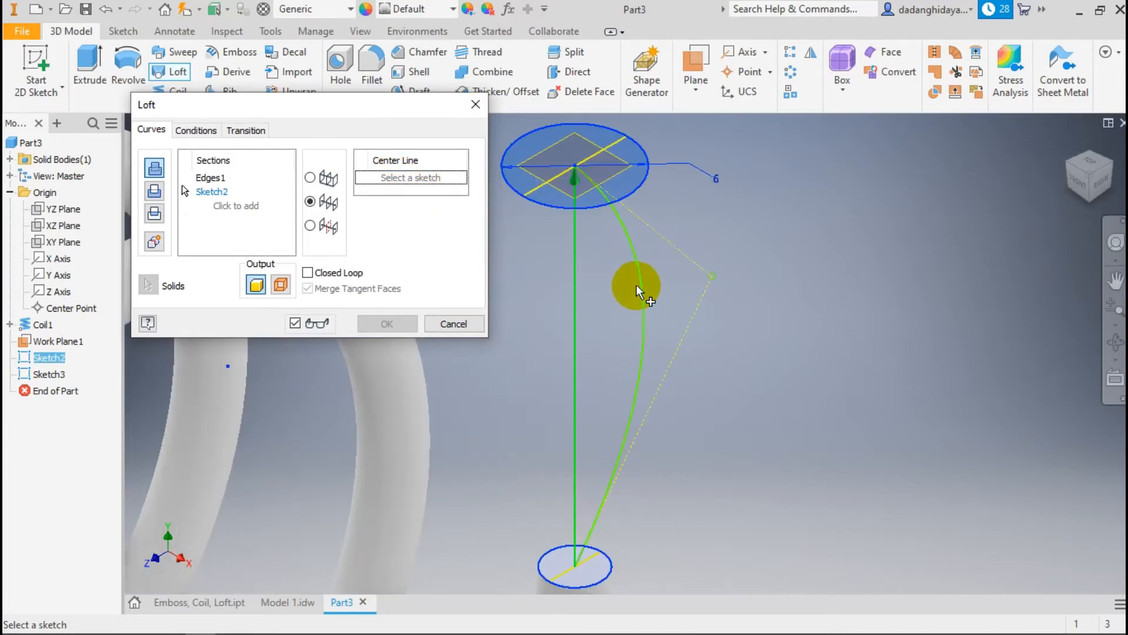
left_click(641, 286)
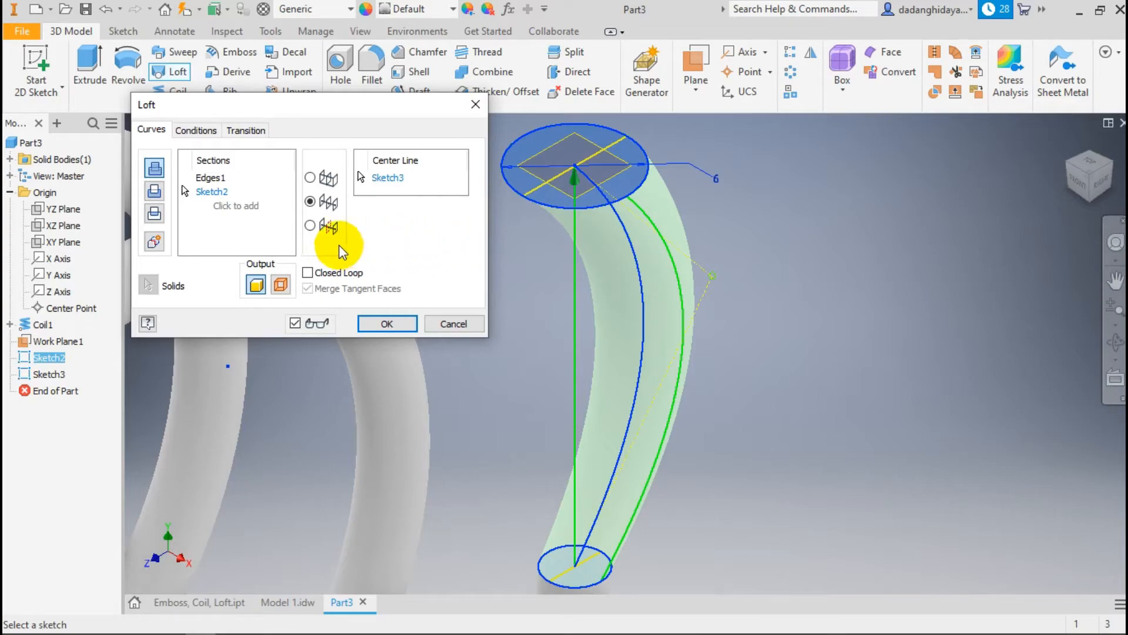
Try the area loft type with two placed sections at intermediate points on the spline, and cancel the loft
left_click(309, 226)
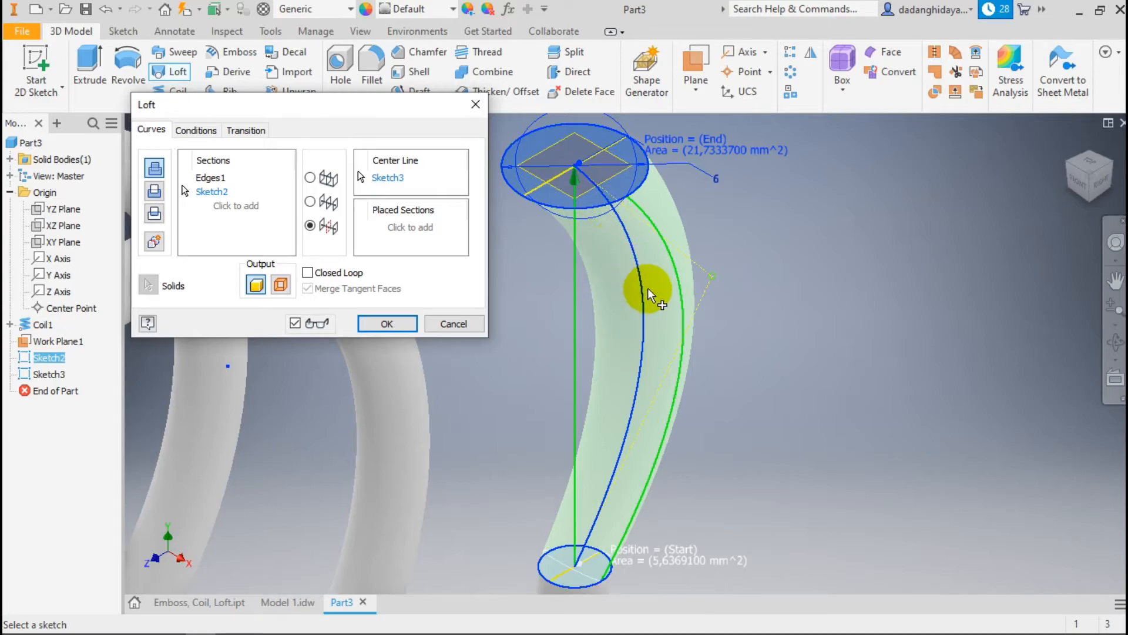
left_click(411, 226)
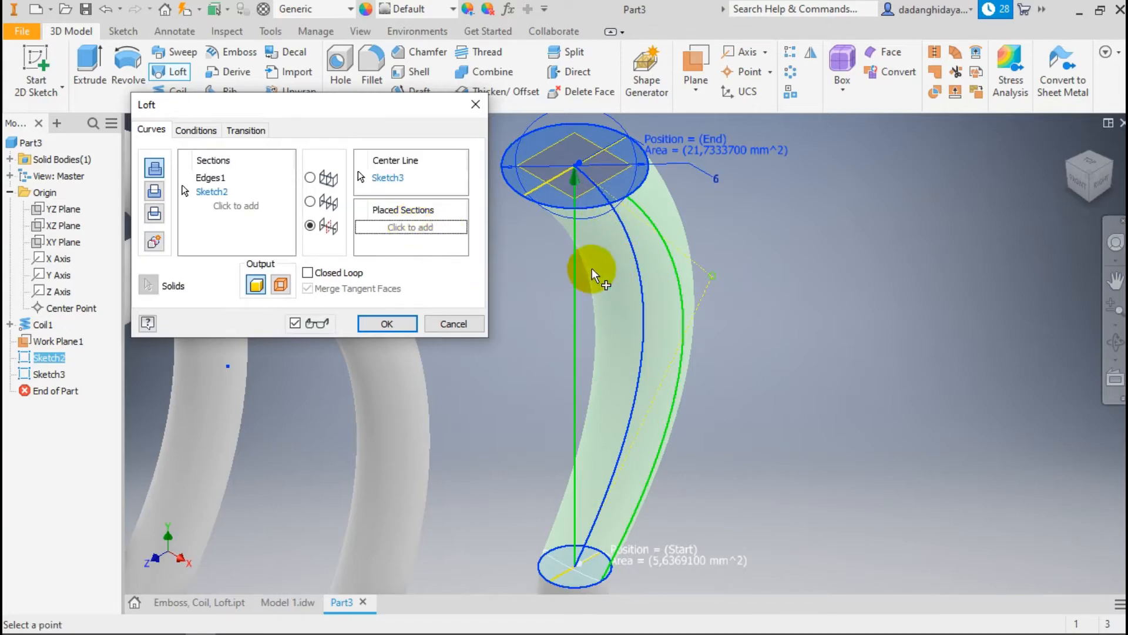
left_click(642, 364)
left_click(284, 220)
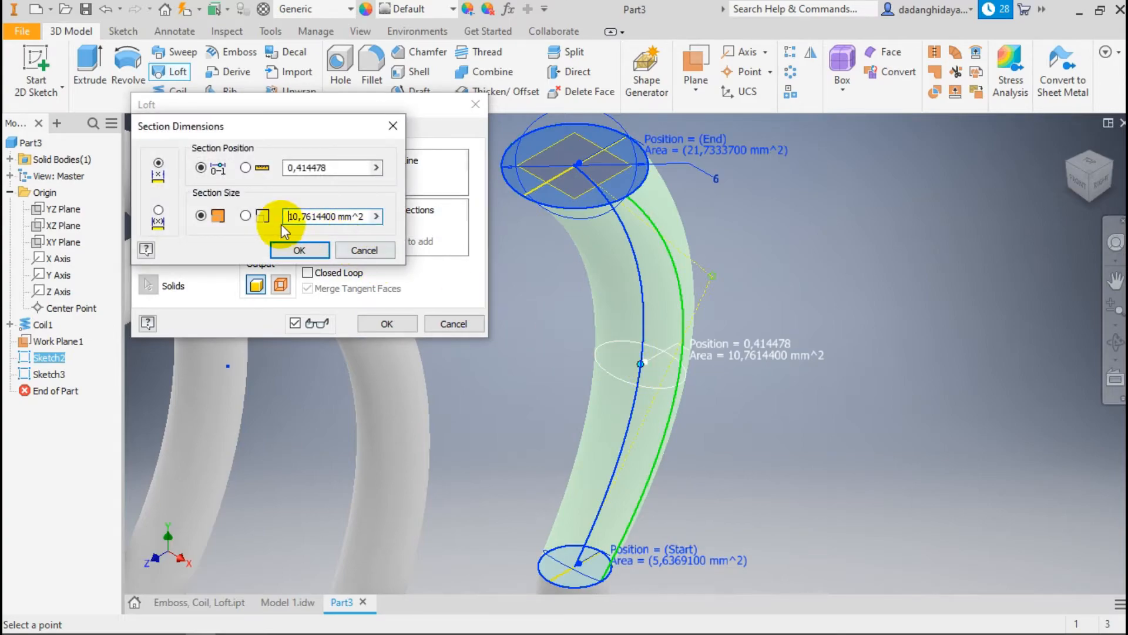
left_click(301, 251)
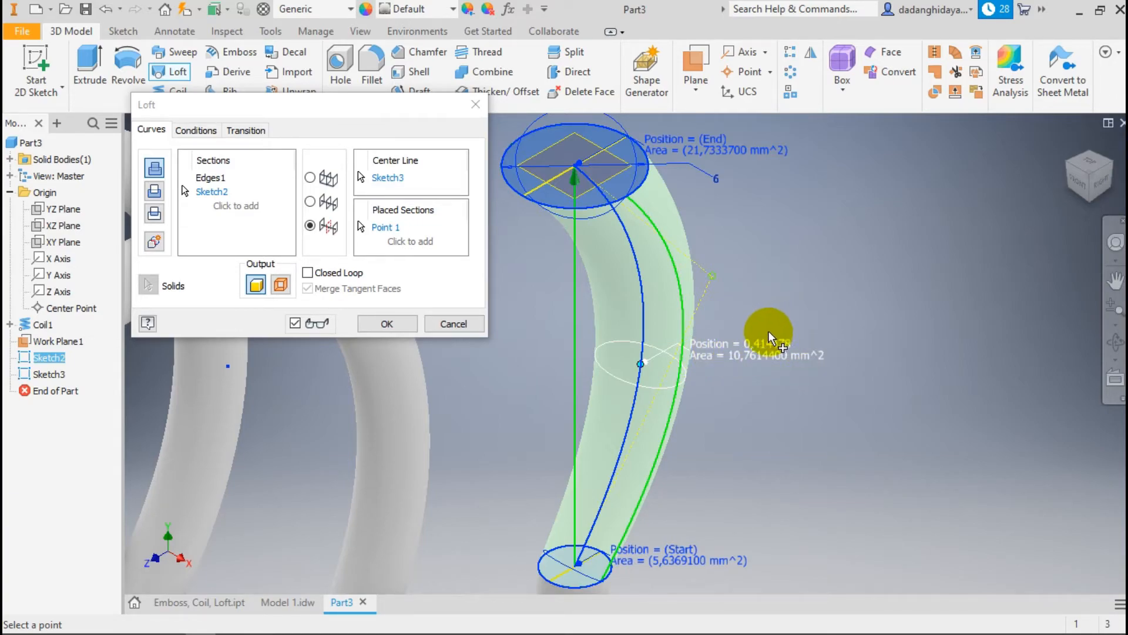
left_click(639, 274)
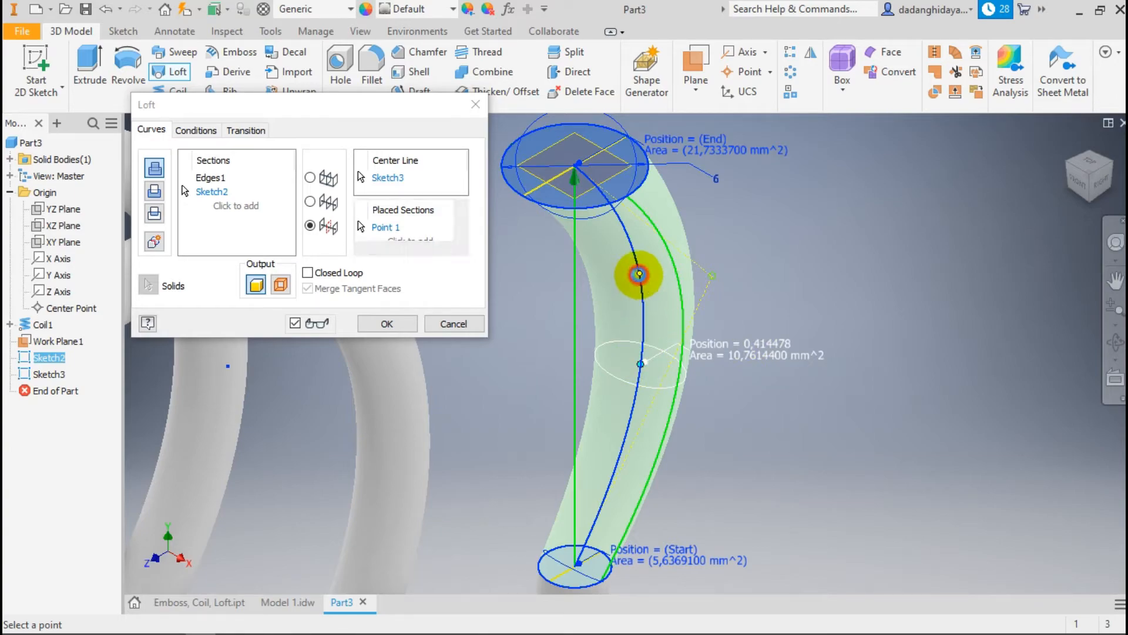
left_click(622, 222)
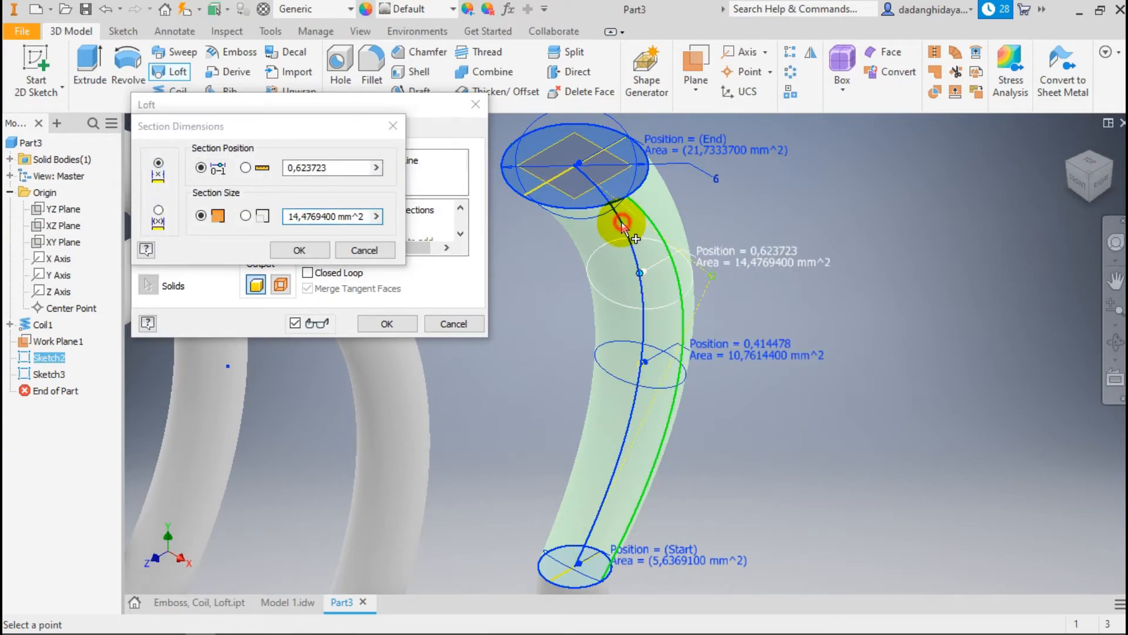
left_click(362, 250)
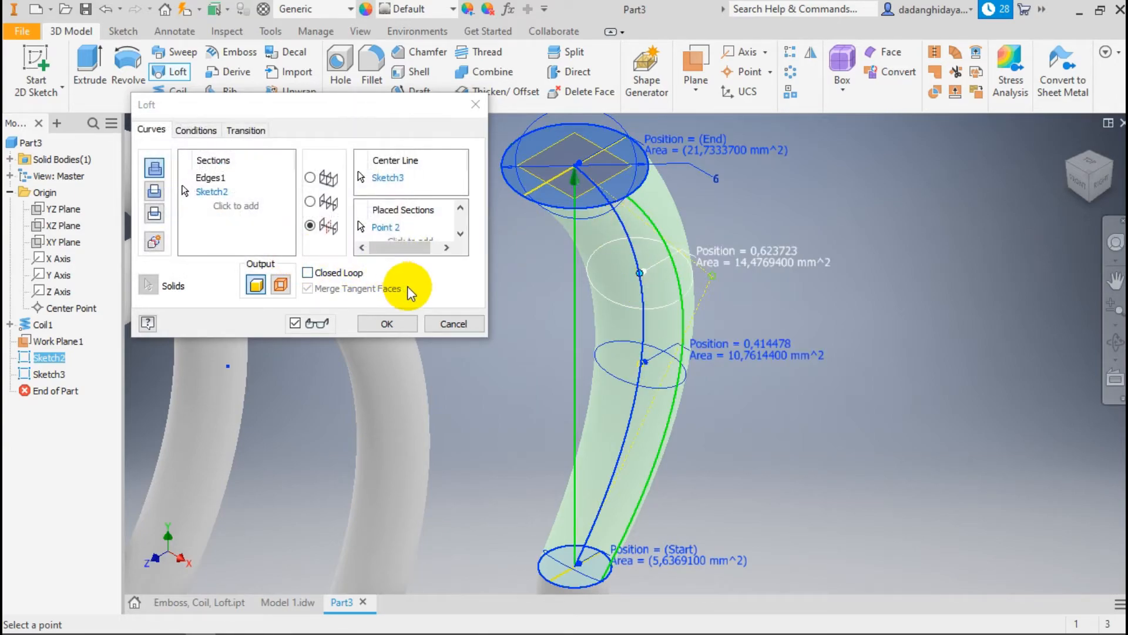
left_click(437, 325)
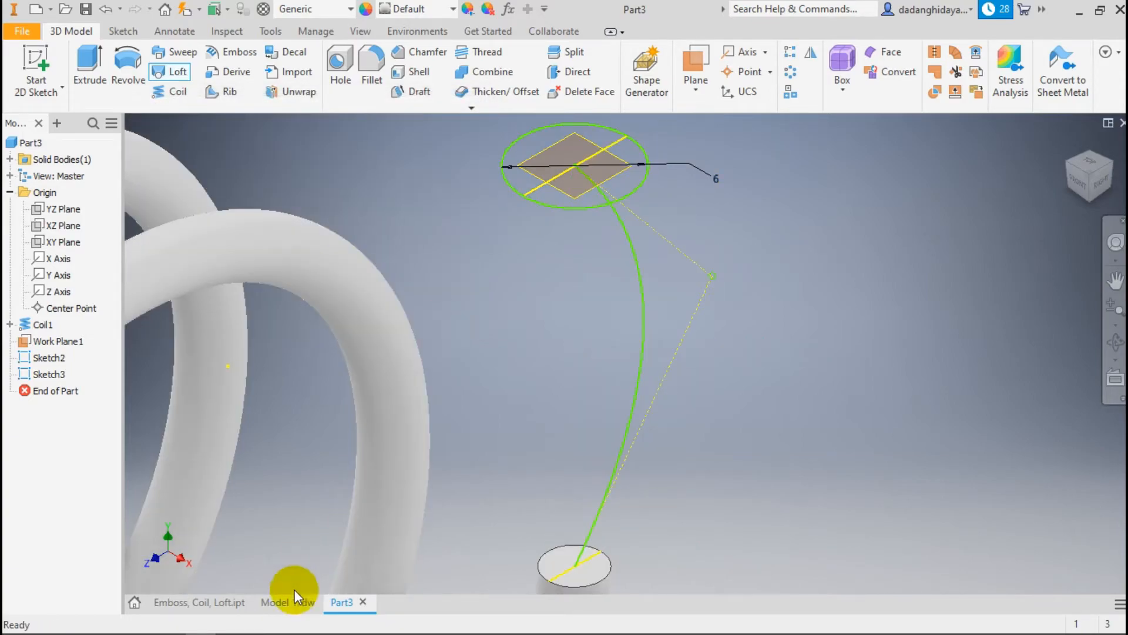
Check the shape of the funnel's neck in the Model 1 drawing and the finished Emboss, Coil, Loft part, and return to Part3
left_click(297, 605)
left_click(211, 602)
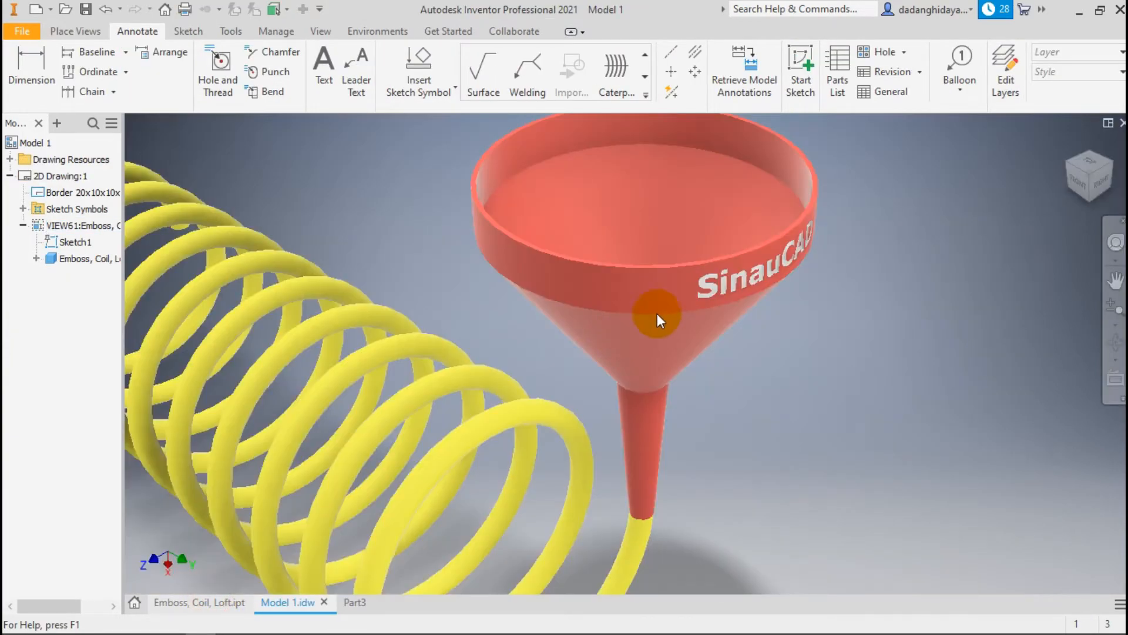
left_click(355, 599)
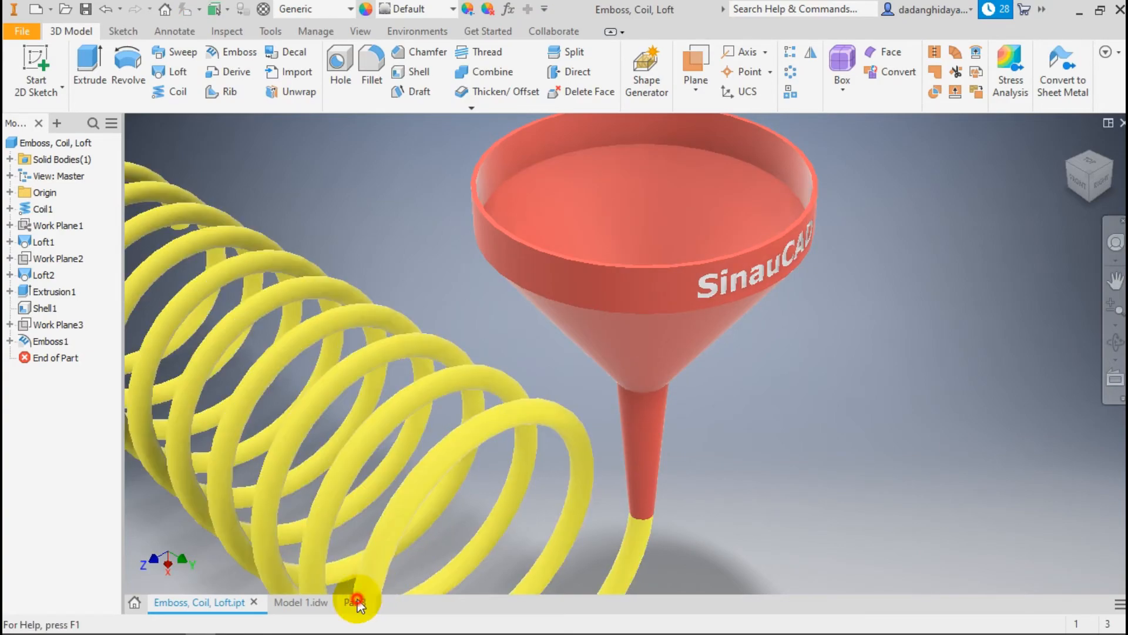
left_click(178, 72)
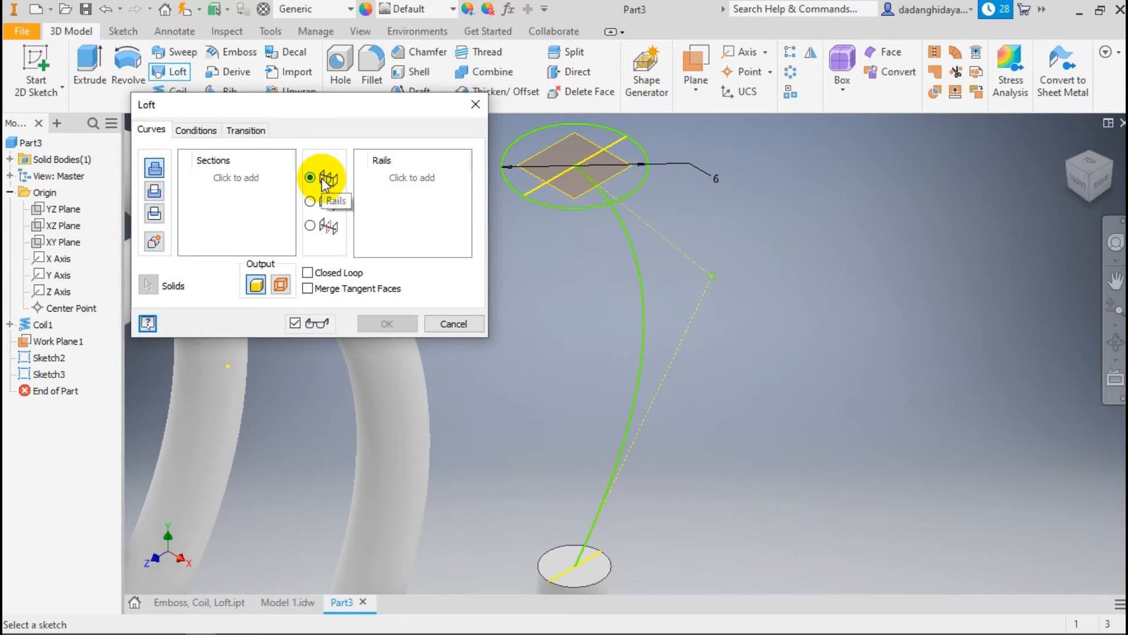
left_click(235, 178)
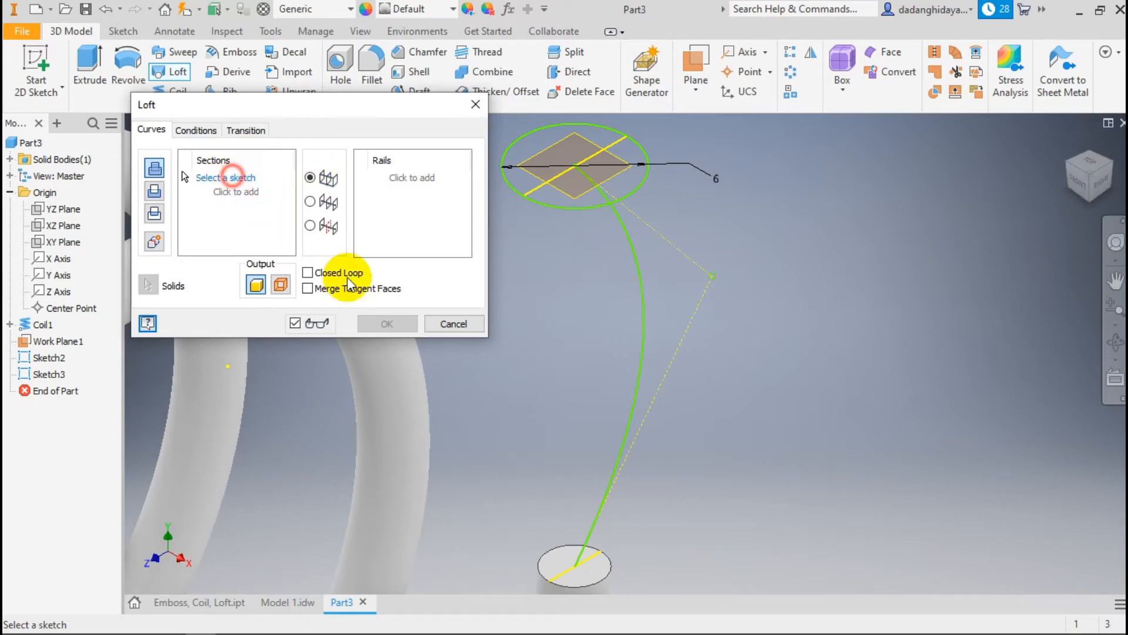
left_click(611, 563)
left_click(253, 193)
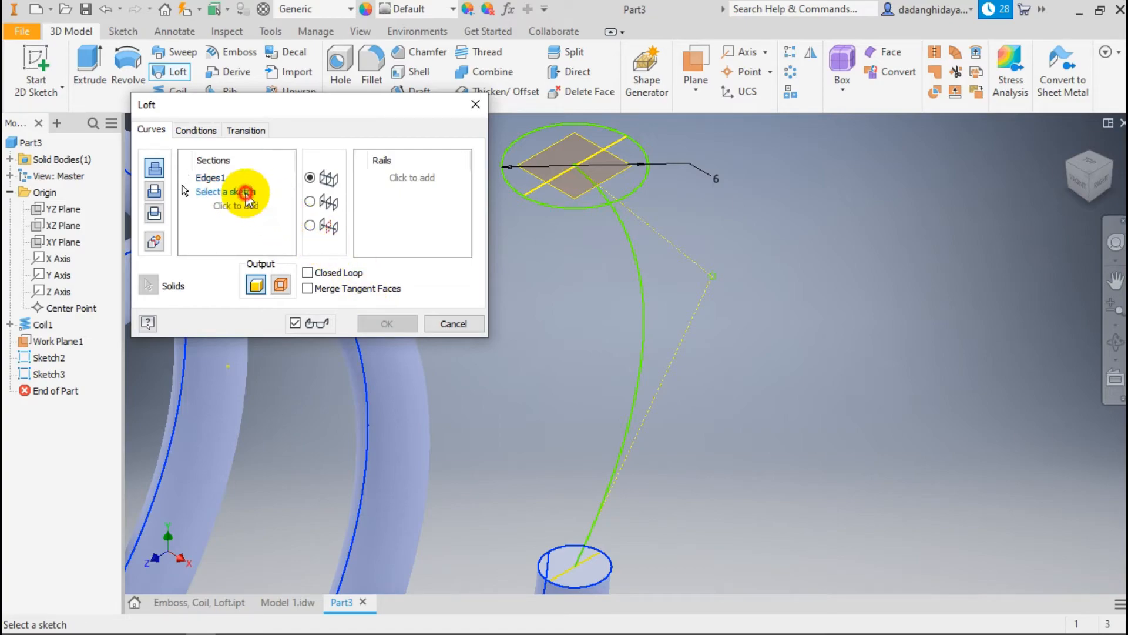
left_click(580, 206)
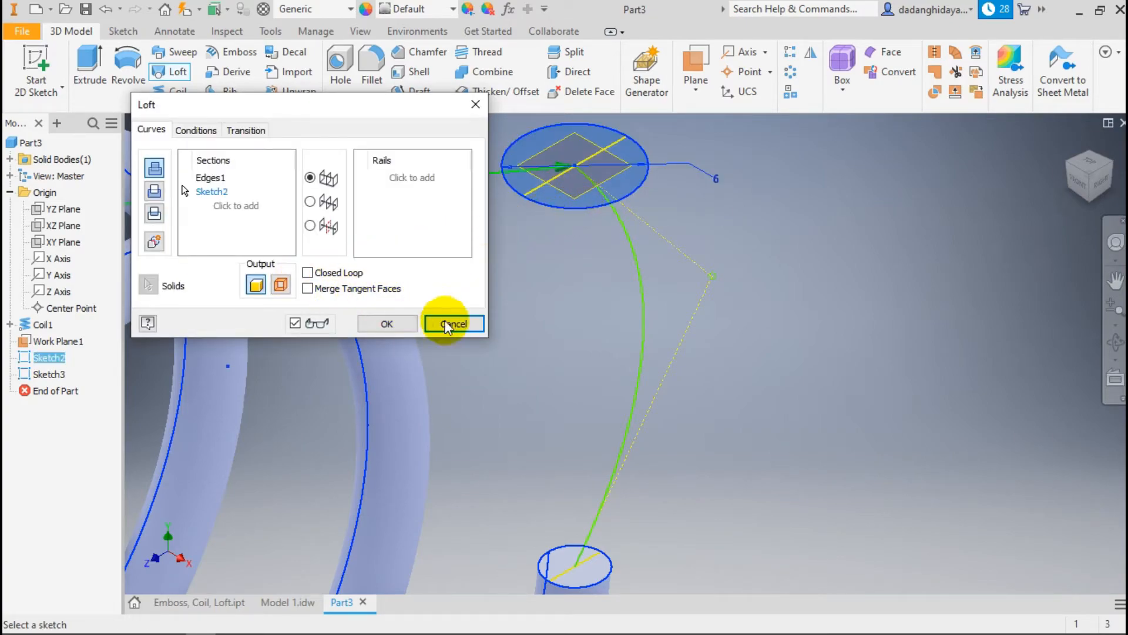
left_click(447, 324)
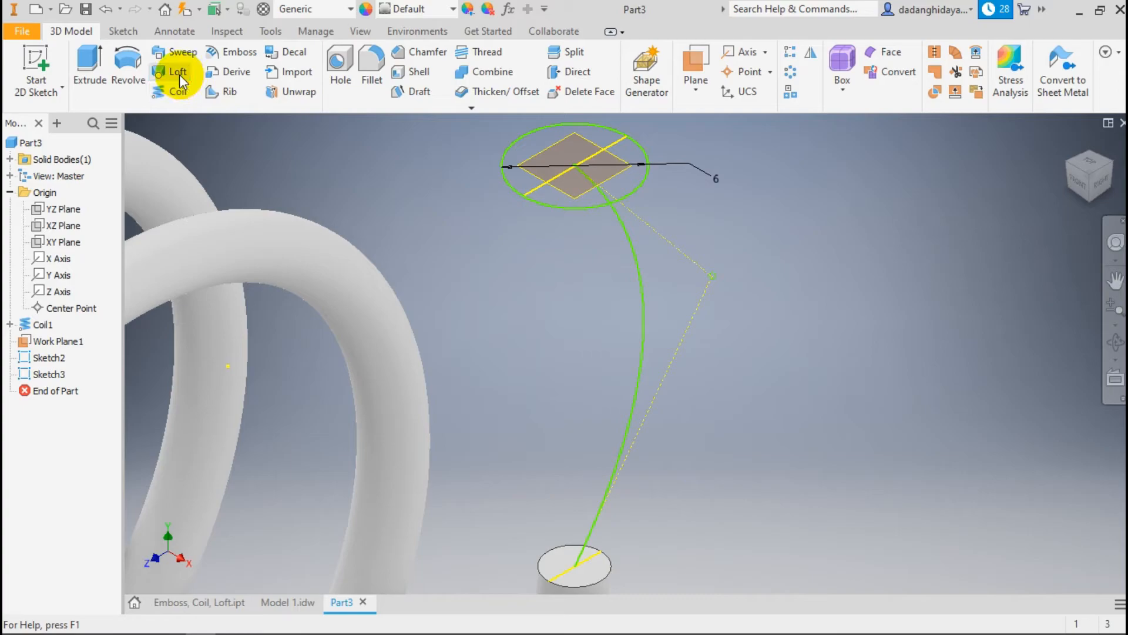
Loft the funnel's straight neck from the coil's end edge to the 6 mm circle, without any rail or centre line
left_click(179, 72)
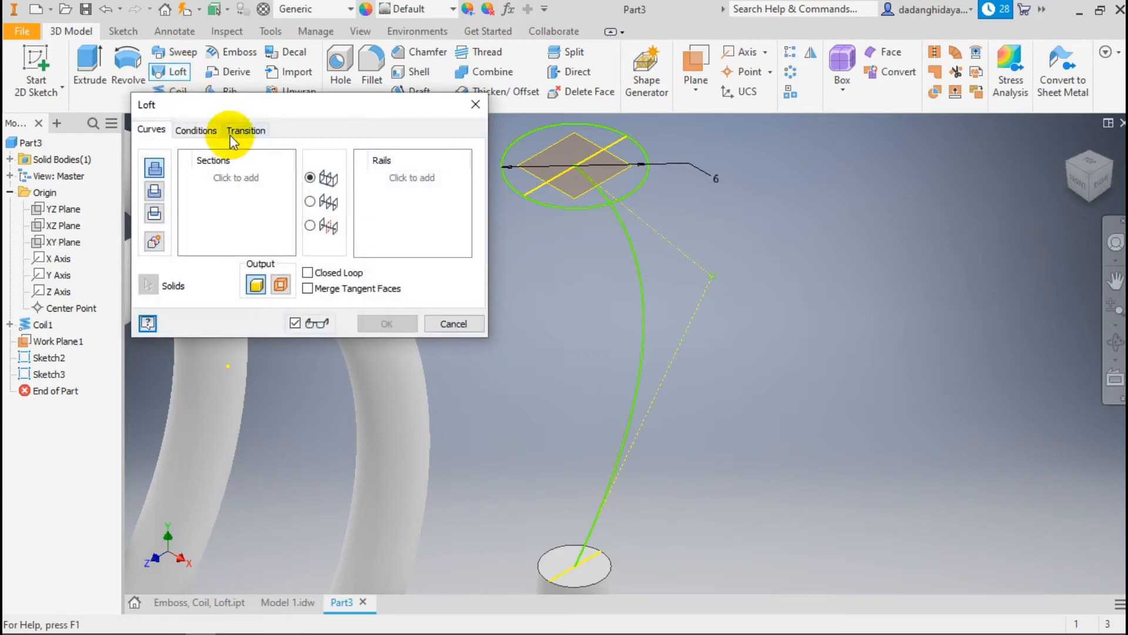
left_click(240, 180)
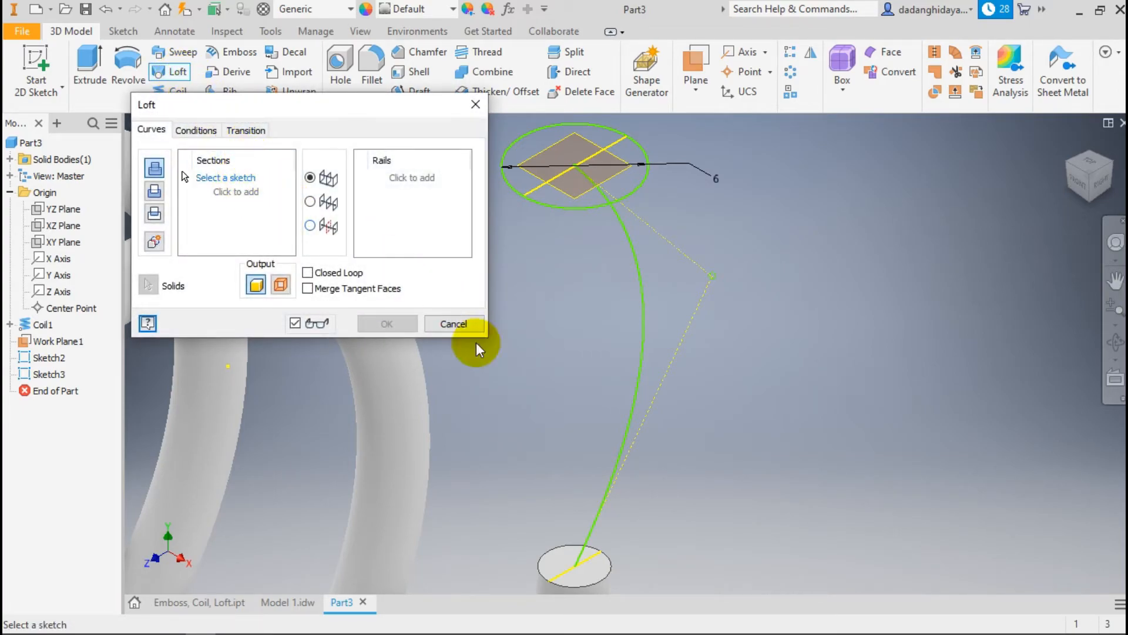
left_click(581, 542)
left_click(263, 192)
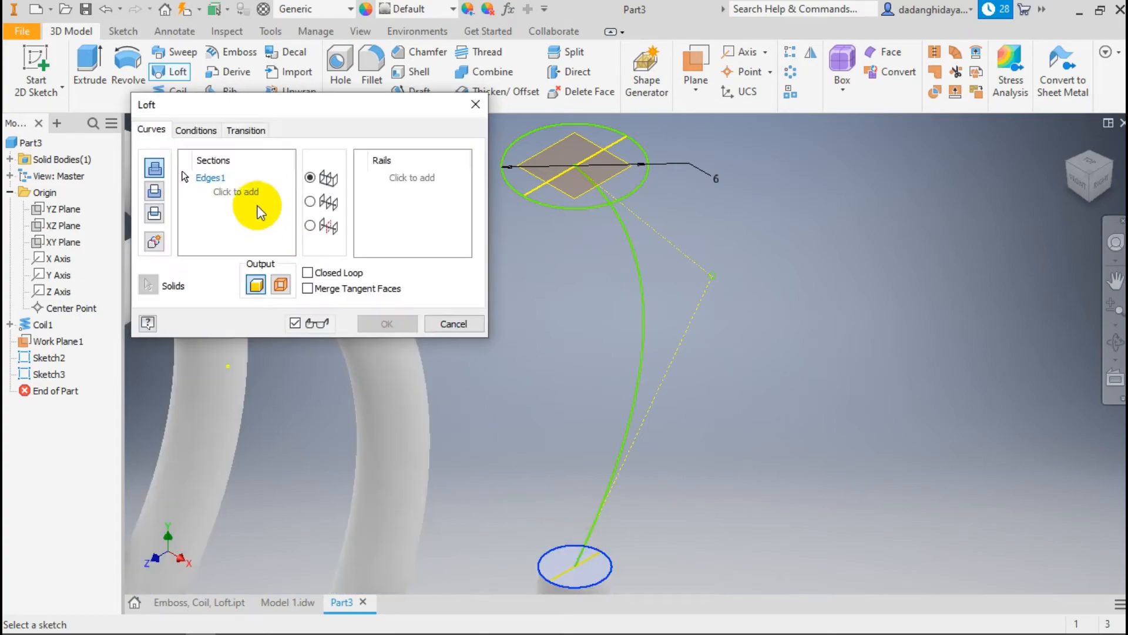
left_click(569, 207)
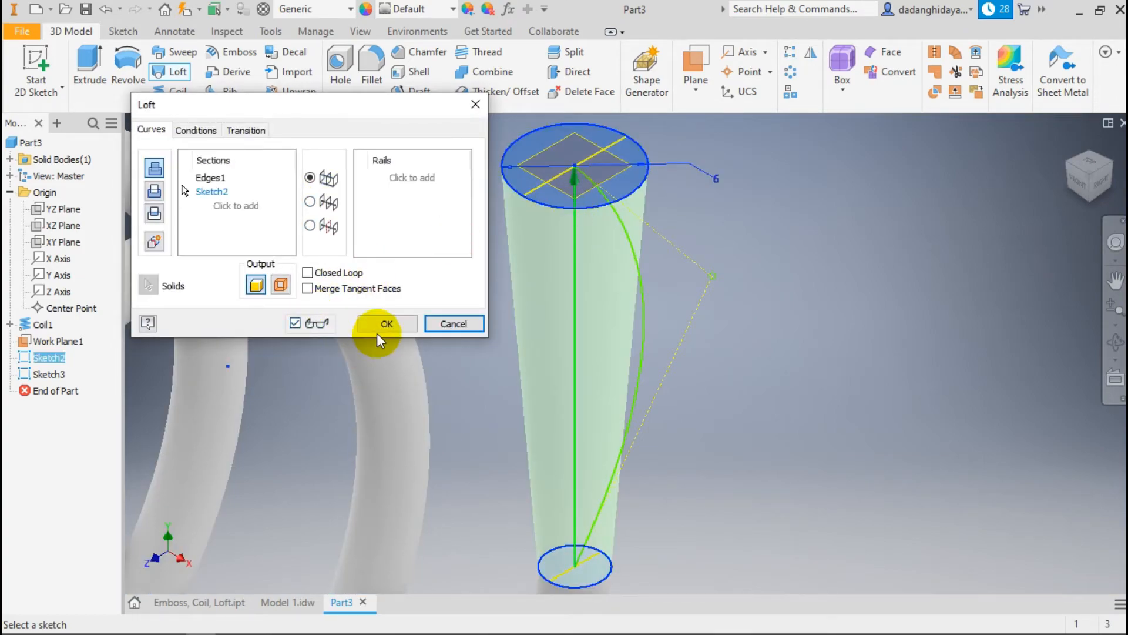
left_click(386, 325)
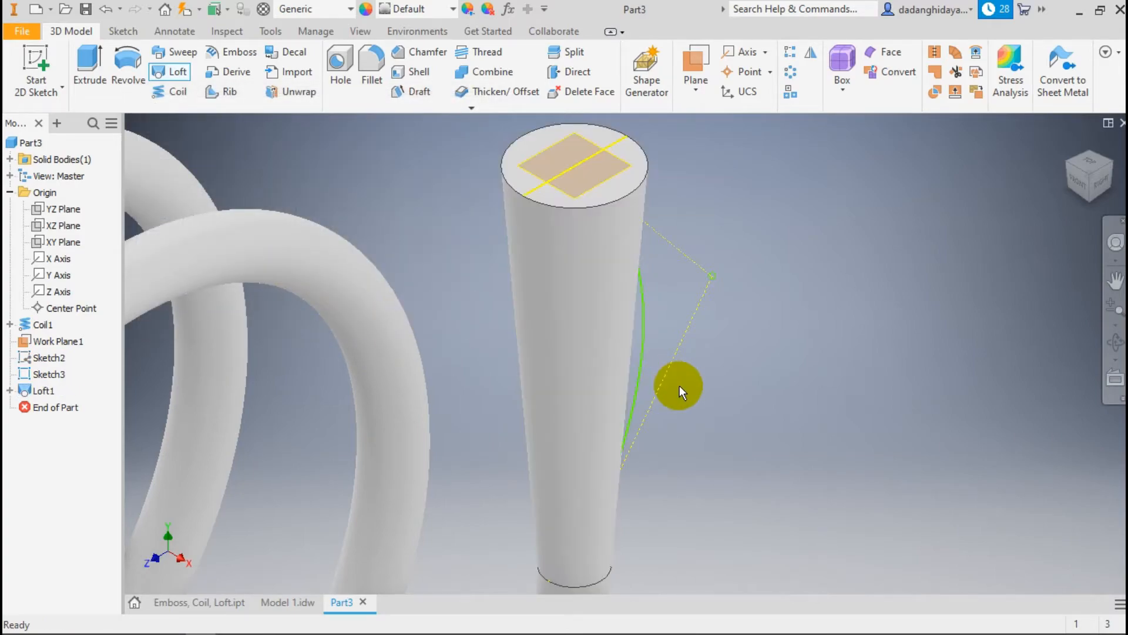
Examine the funnel's conical section above the neck in the finished Emboss, Coil, Loft part, and return to Part3
left_click(284, 602)
left_click(218, 599)
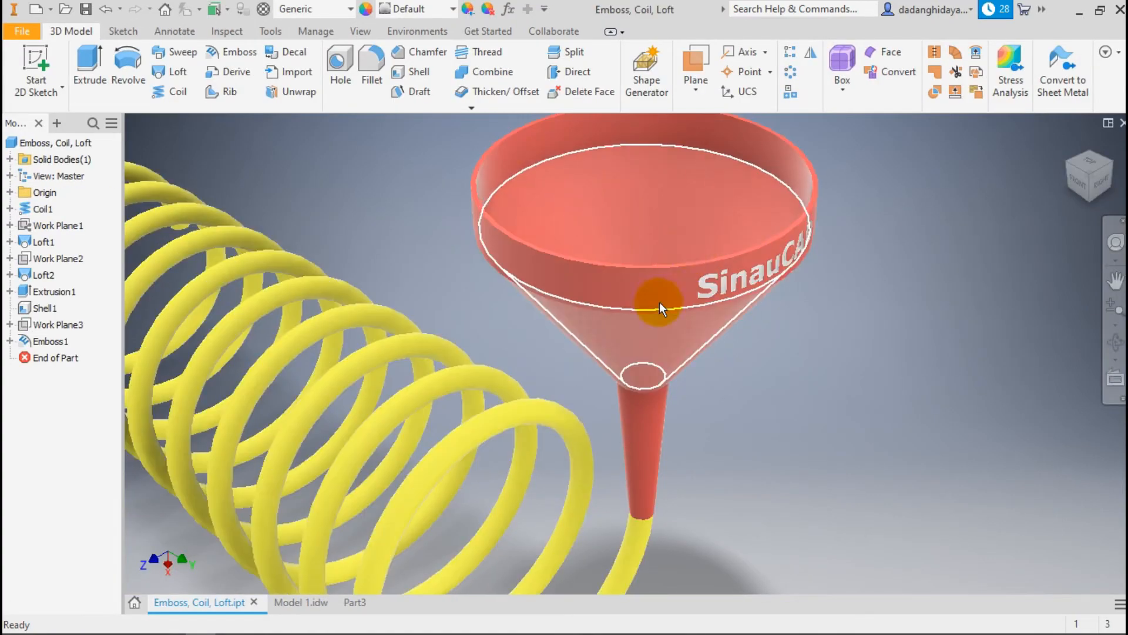
left_click(356, 603)
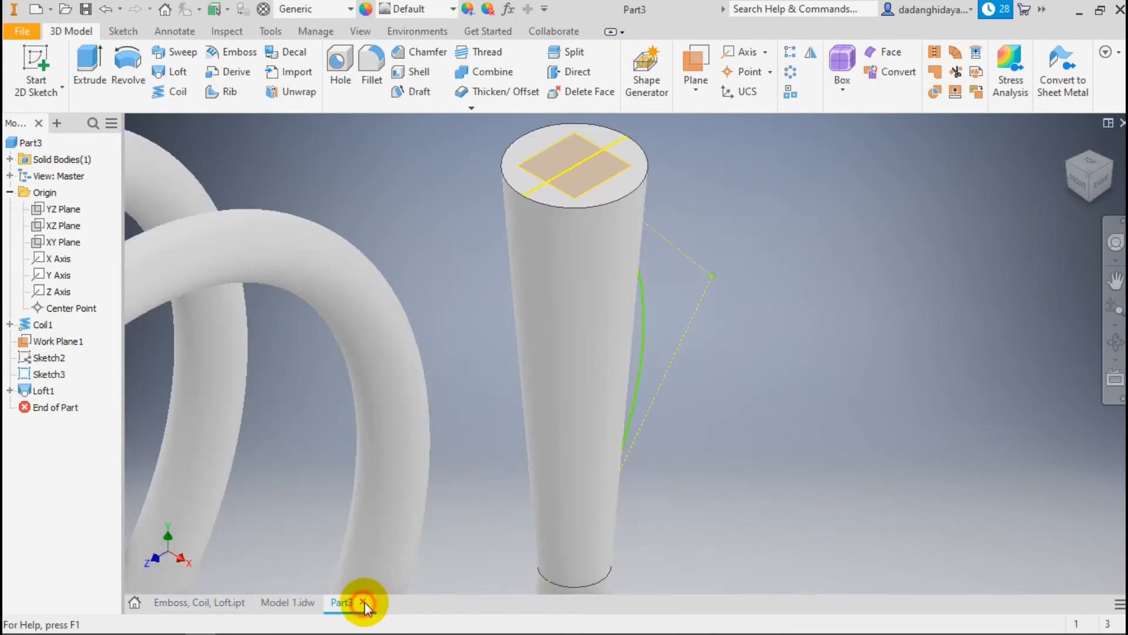
Loft the funnel's cone from the neck's upper circular edge to the 35 mm circle above it
scroll(640, 369, "up", 6)
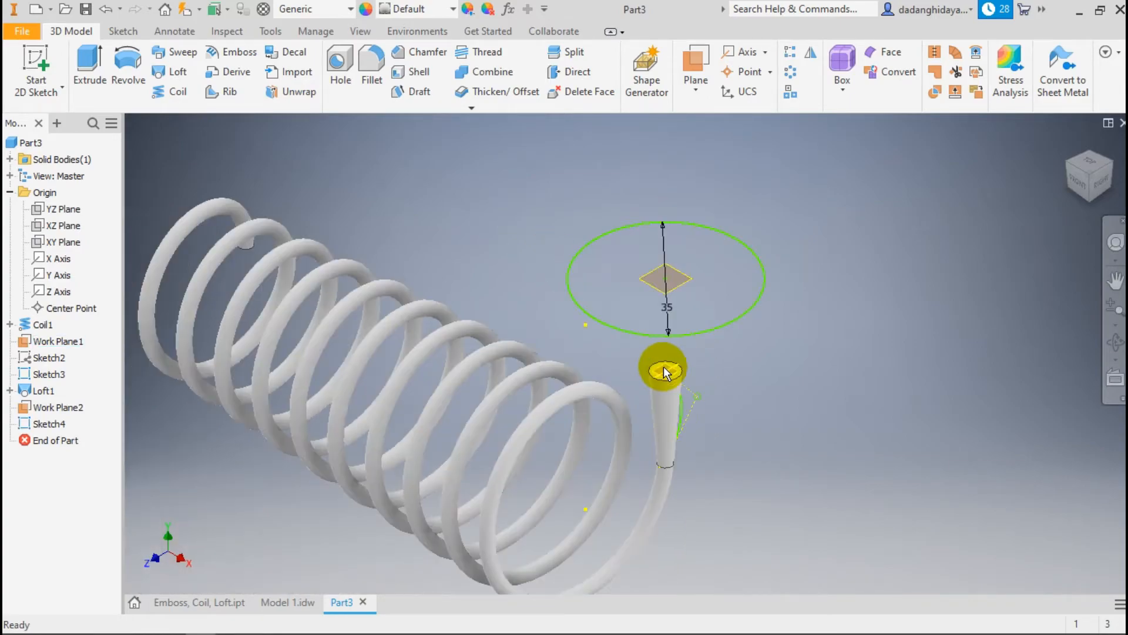
scroll(662, 321, "down", 4)
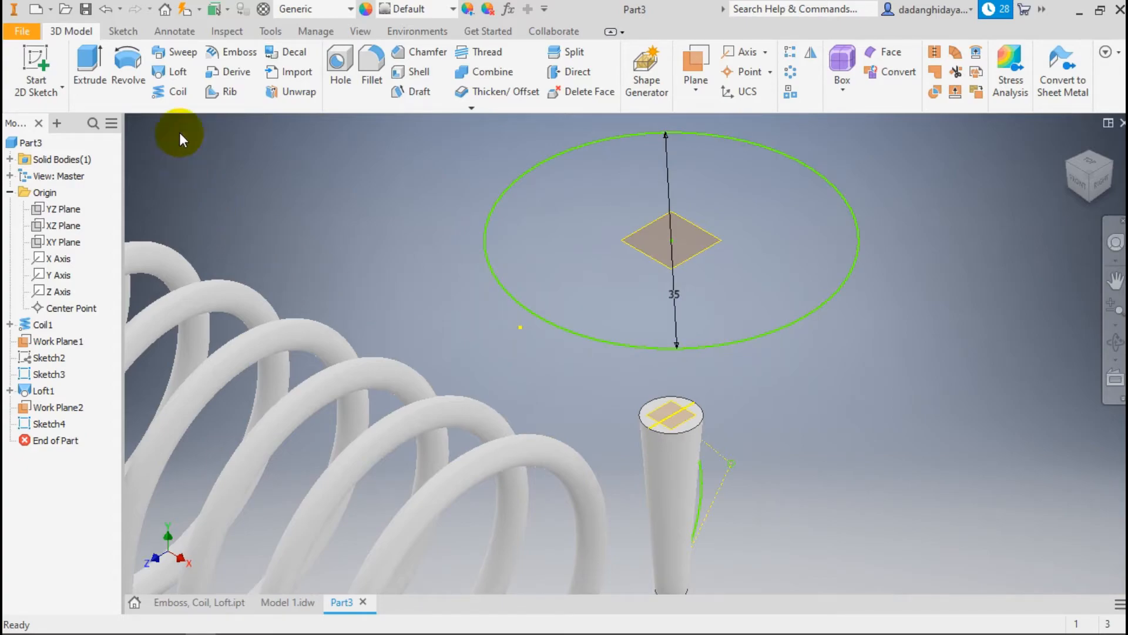
left_click(168, 75)
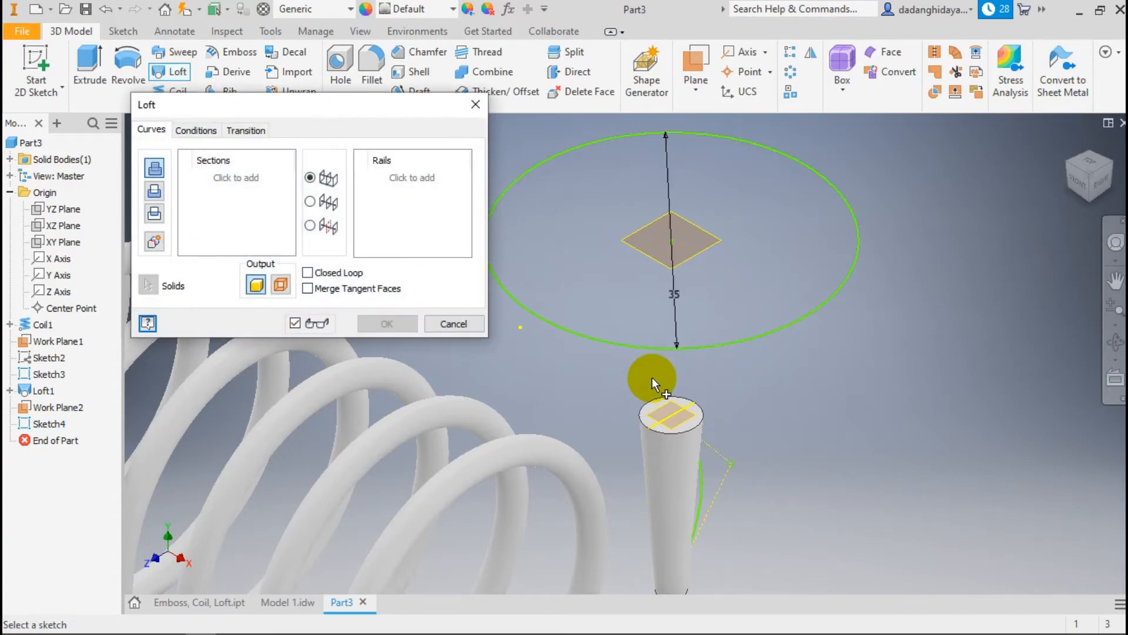
left_click(699, 413)
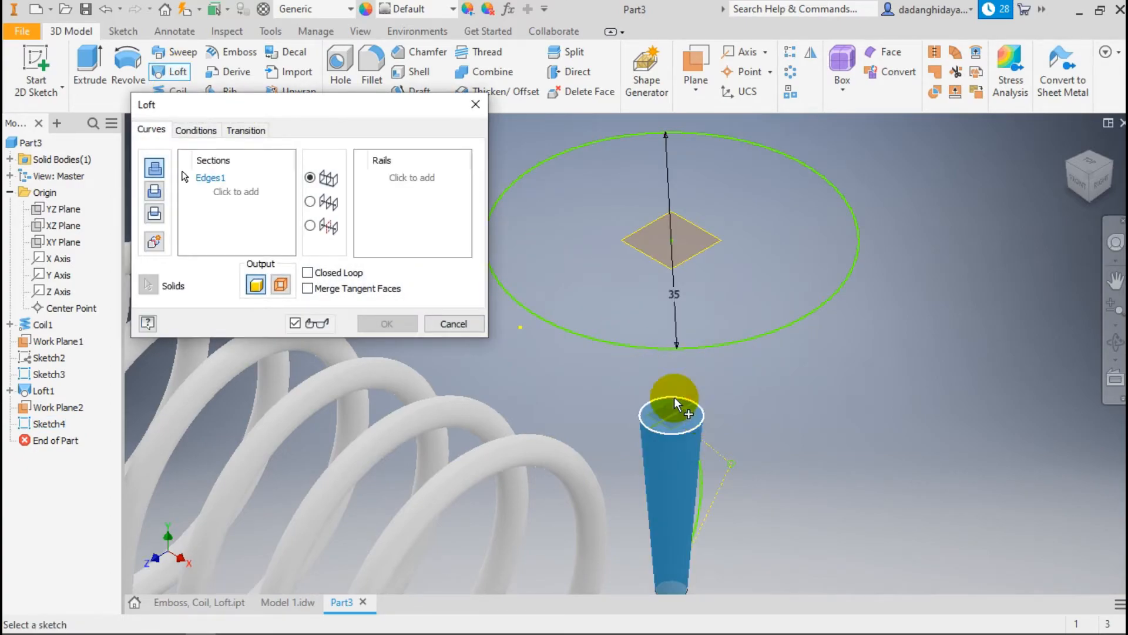
left_click(250, 194)
left_click(742, 343)
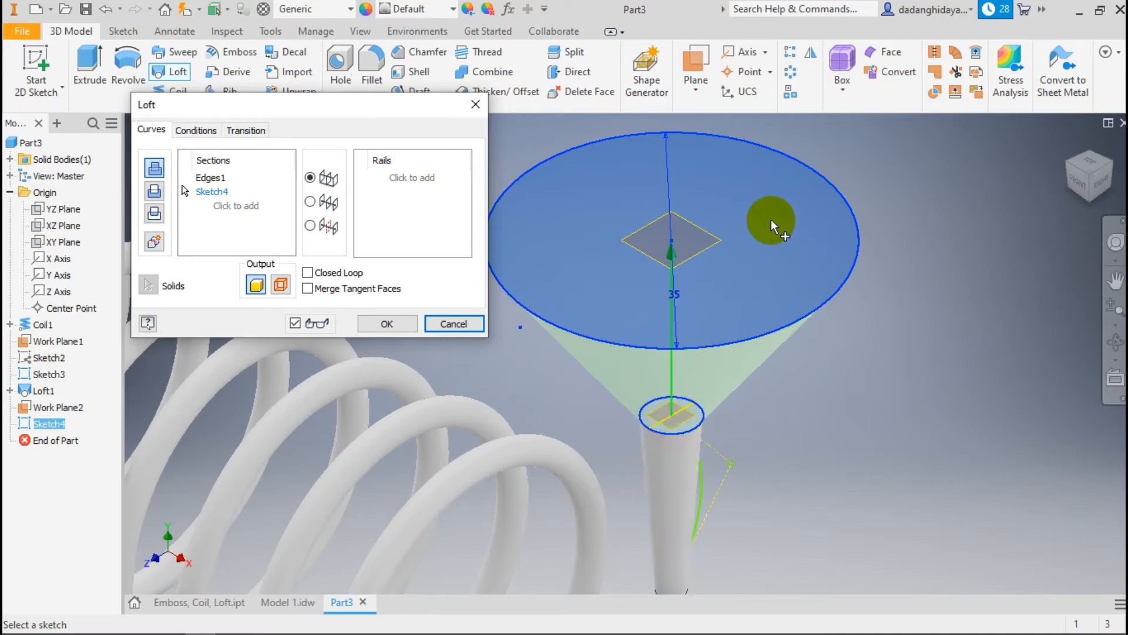
left_click(392, 323)
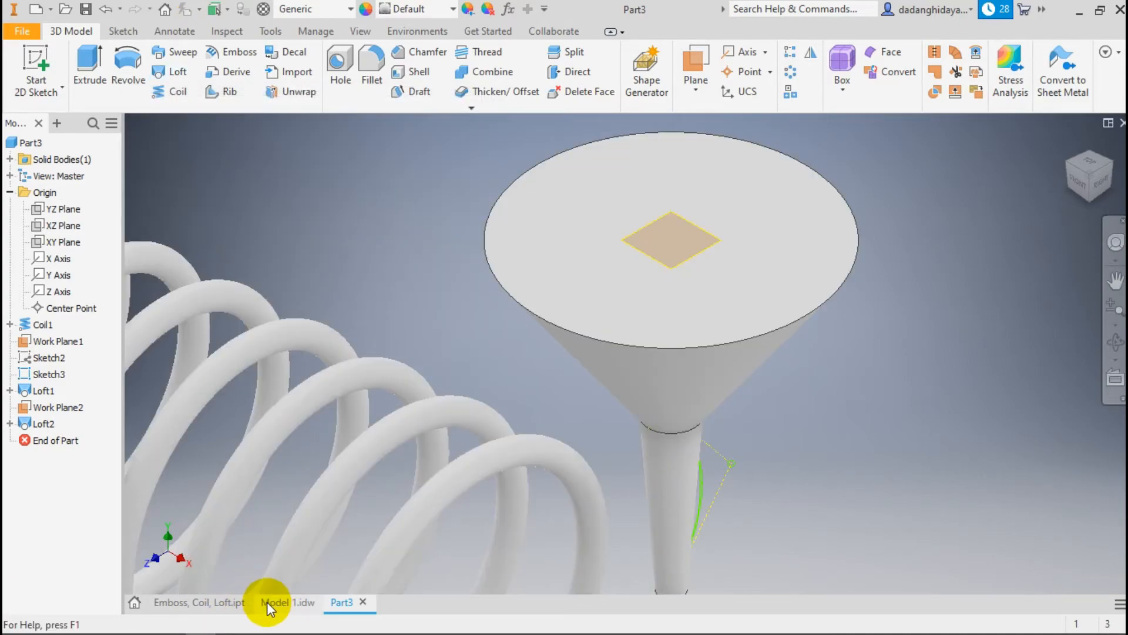
Check the rim in the Model 1 drawing, and in Part3 sketch on the cone's top face, projecting its circular edge
left_click(266, 602)
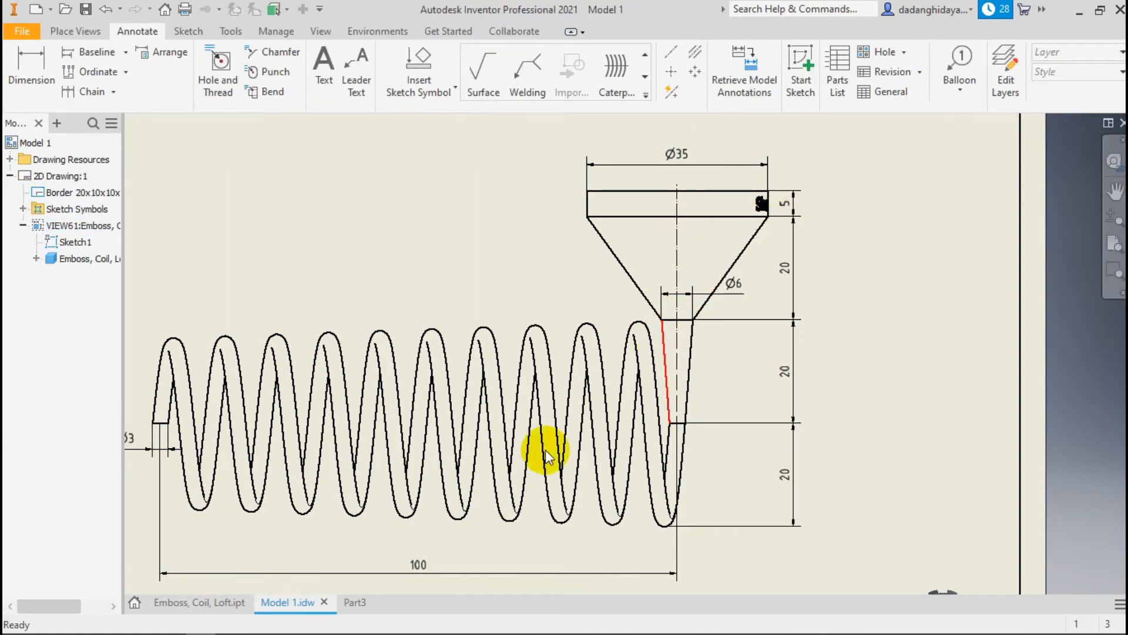
left_click(355, 601)
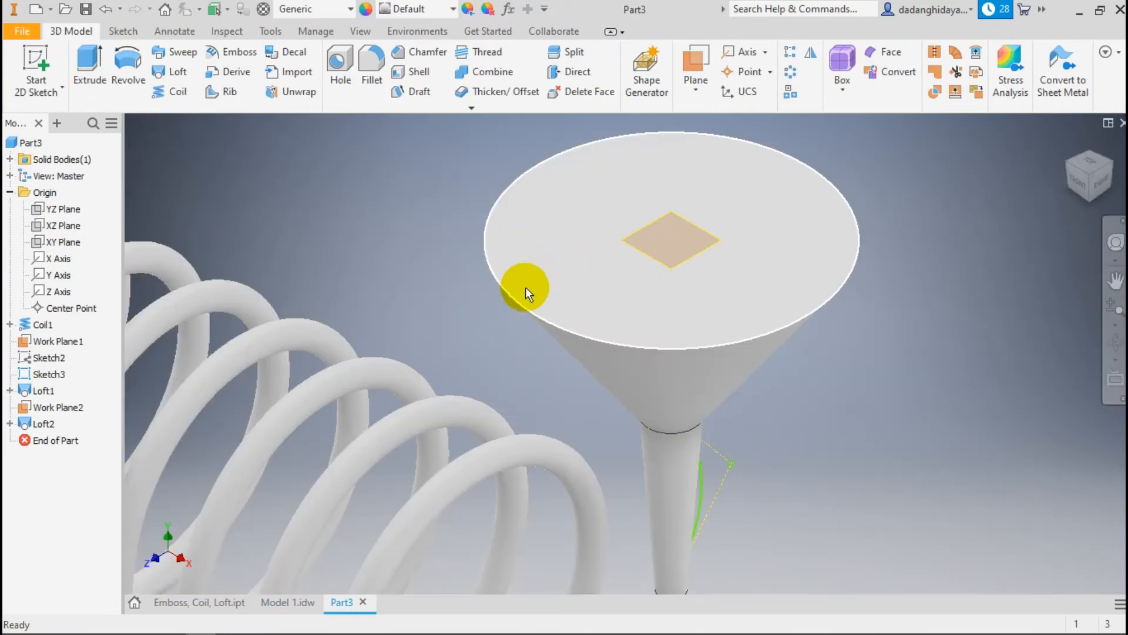
left_click(37, 68)
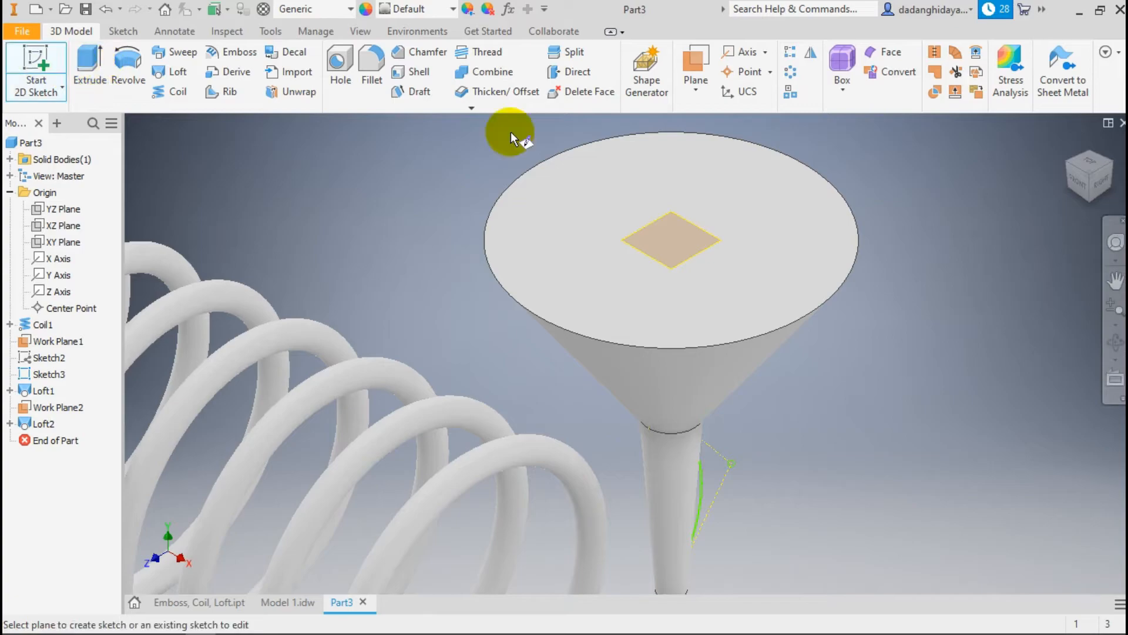
left_click(615, 183)
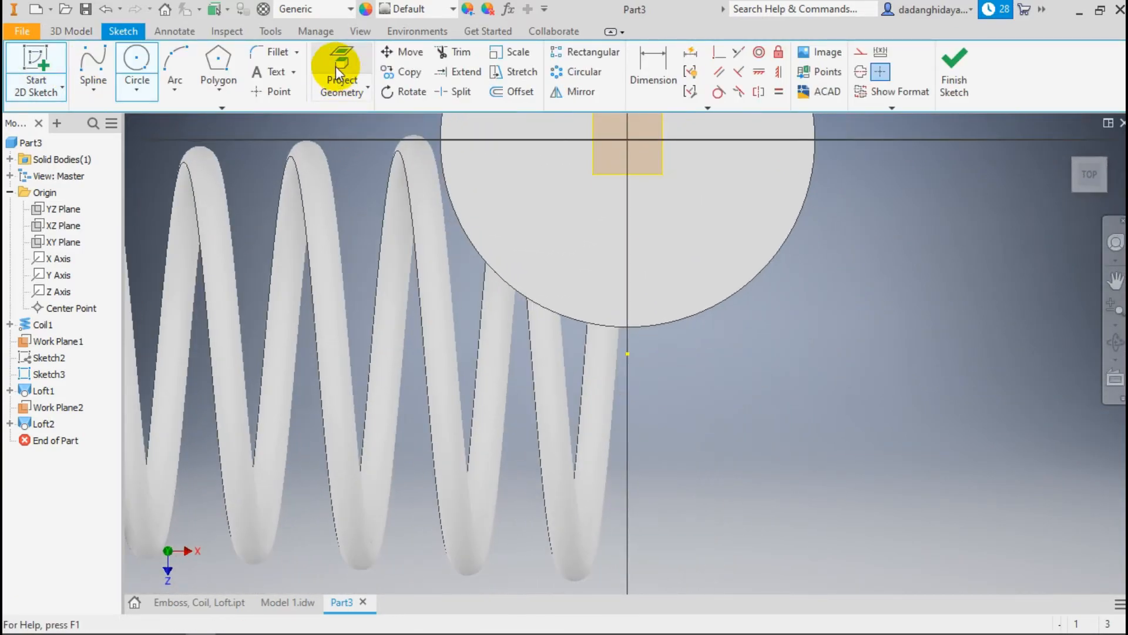
left_click(338, 74)
left_click(801, 227)
left_click(953, 68)
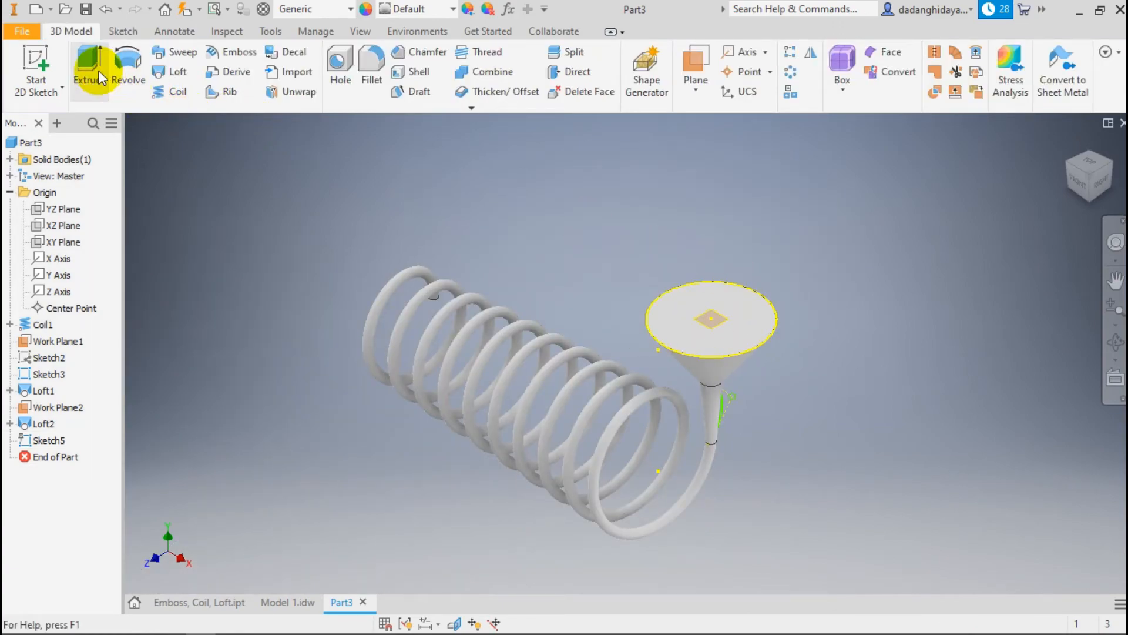
Extrude the projected circle 5 mm upward to form the funnel's cylindrical rim
left_click(97, 72)
scroll(712, 305, "up", 3)
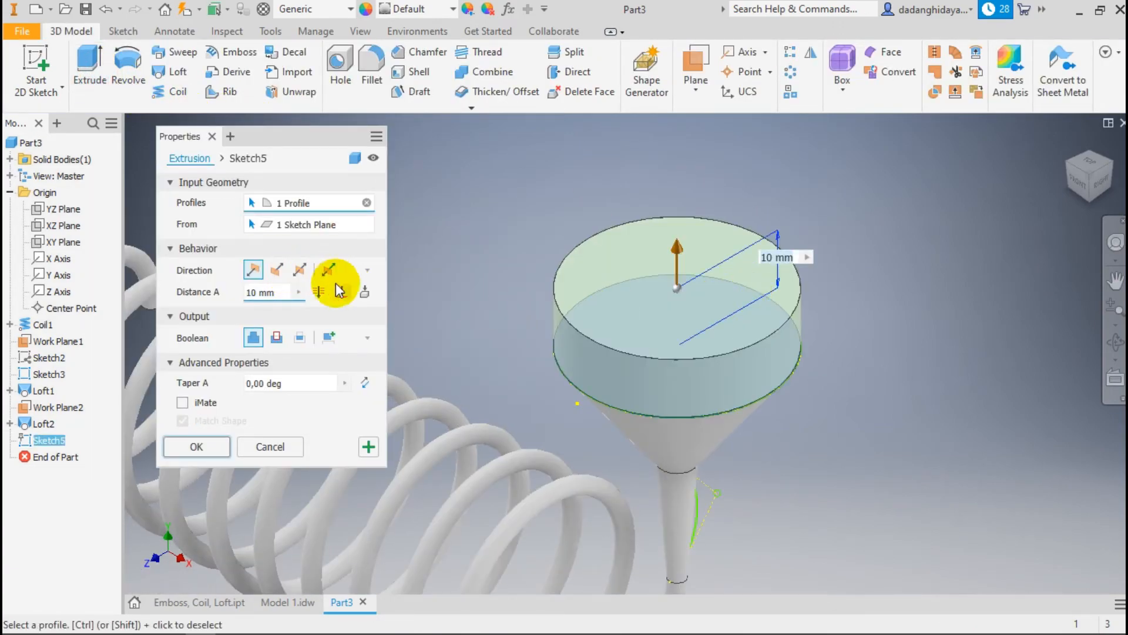
left_click(214, 448)
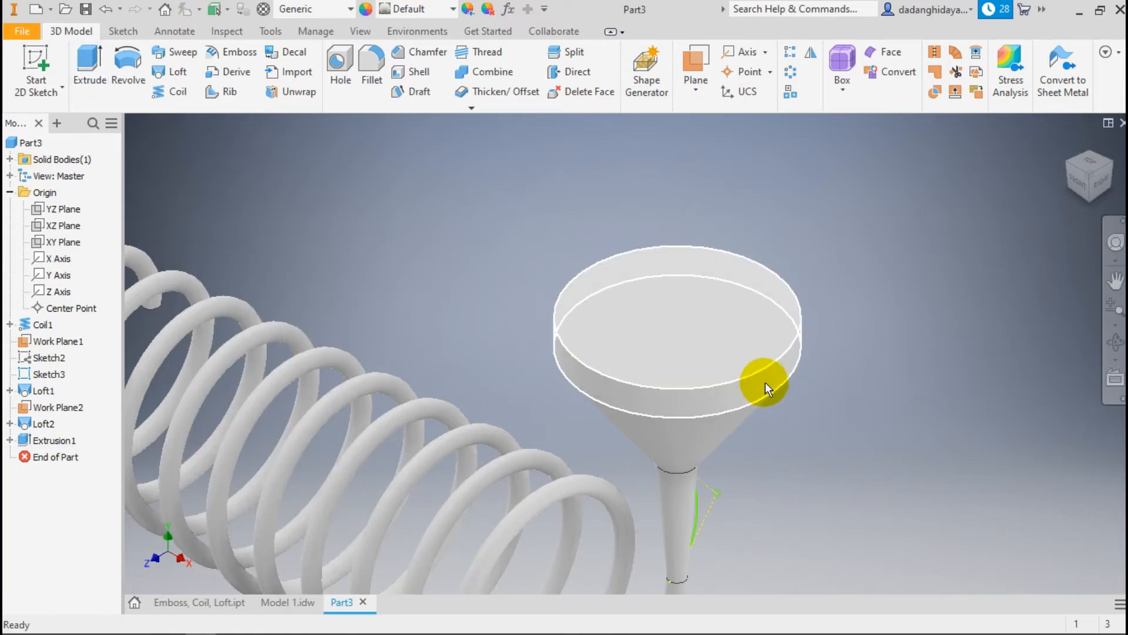
Examine the new rim and the SinauCAD lettering on the finished Emboss, Coil, Loft part, and return to Part3
scroll(612, 244, "down", 2)
scroll(718, 189, "down", 3)
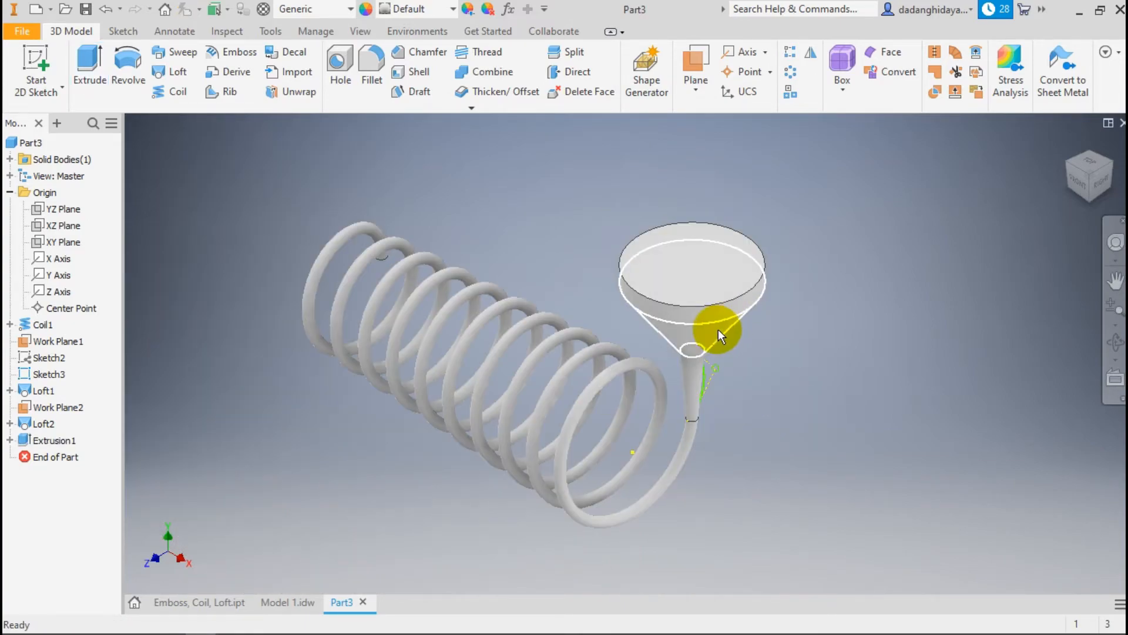
scroll(720, 328, "up", 4)
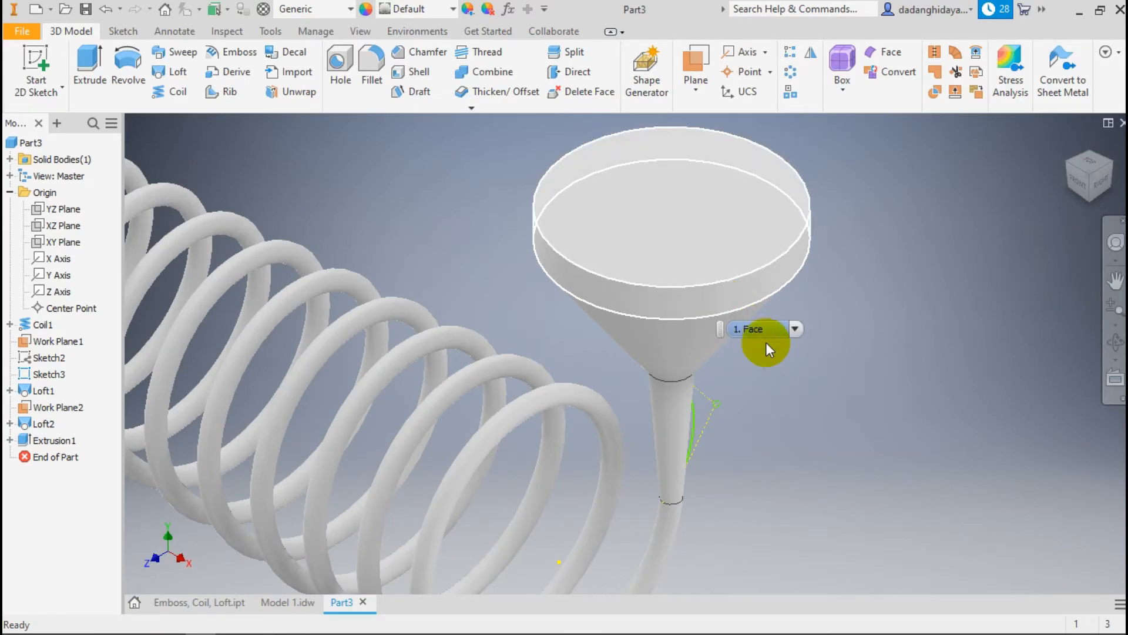
left_click(222, 603)
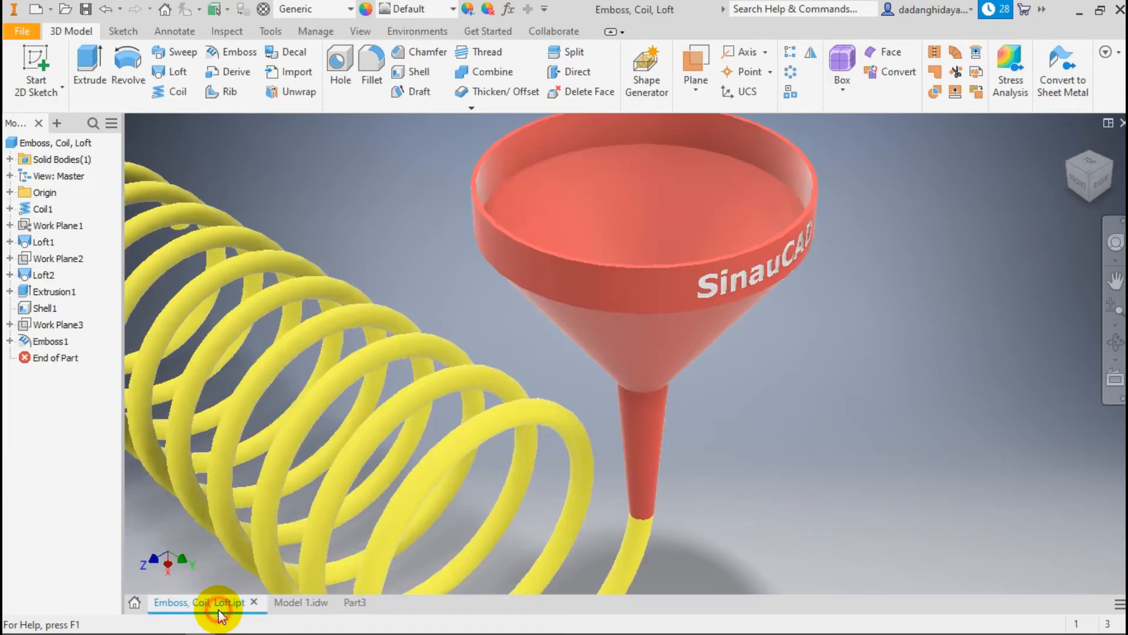
scroll(785, 271, "down", 6)
scroll(740, 273, "up", 5)
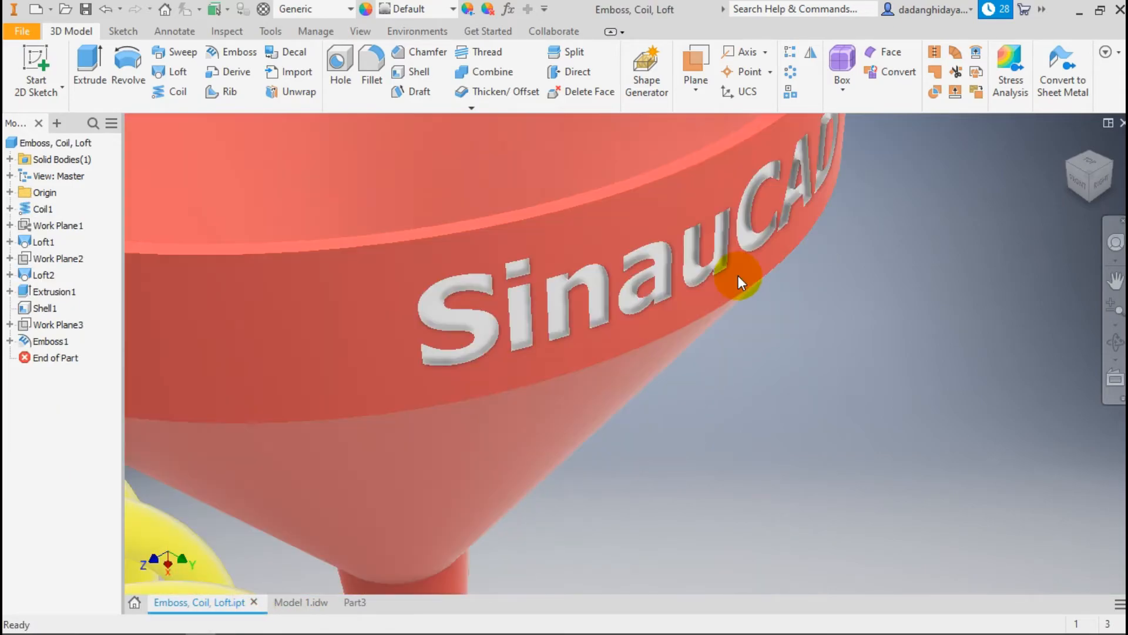
scroll(621, 383, "down", 3)
scroll(382, 588, "up", 3)
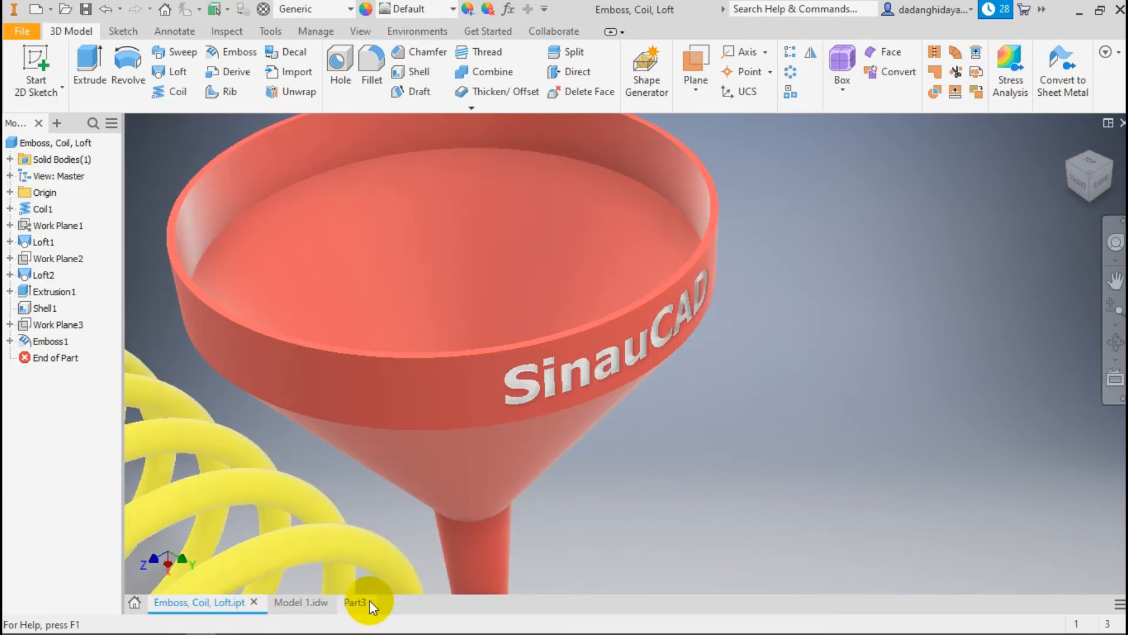
left_click(355, 602)
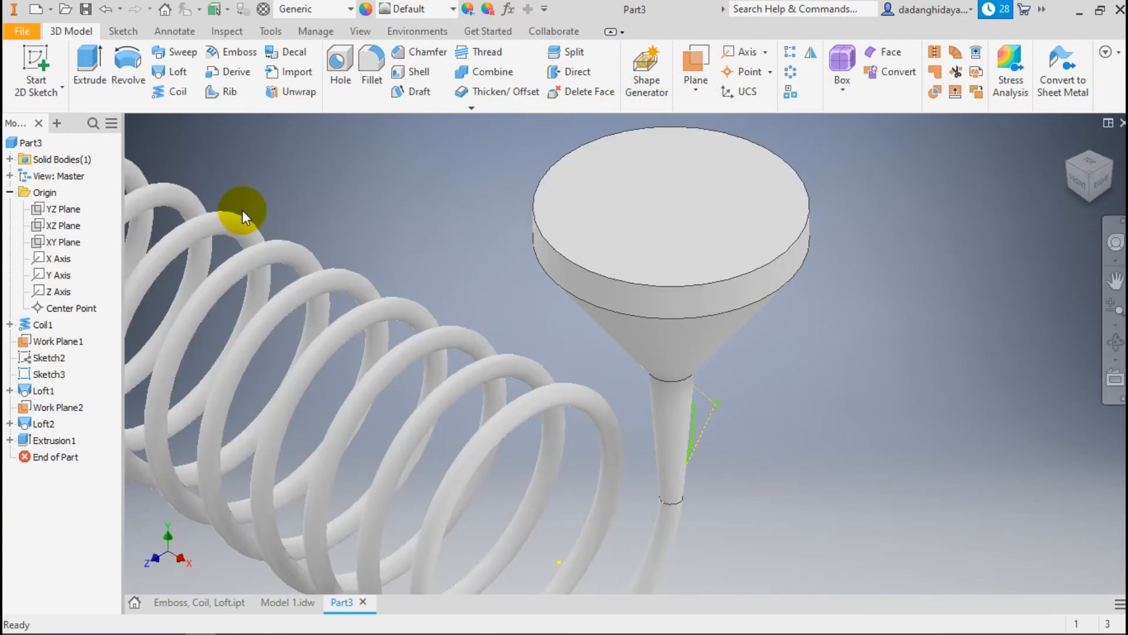
Show the YZ plane and start a sketch on a new plane offset about 31.75 mm from it, beyond the funnel
right_click(66, 211)
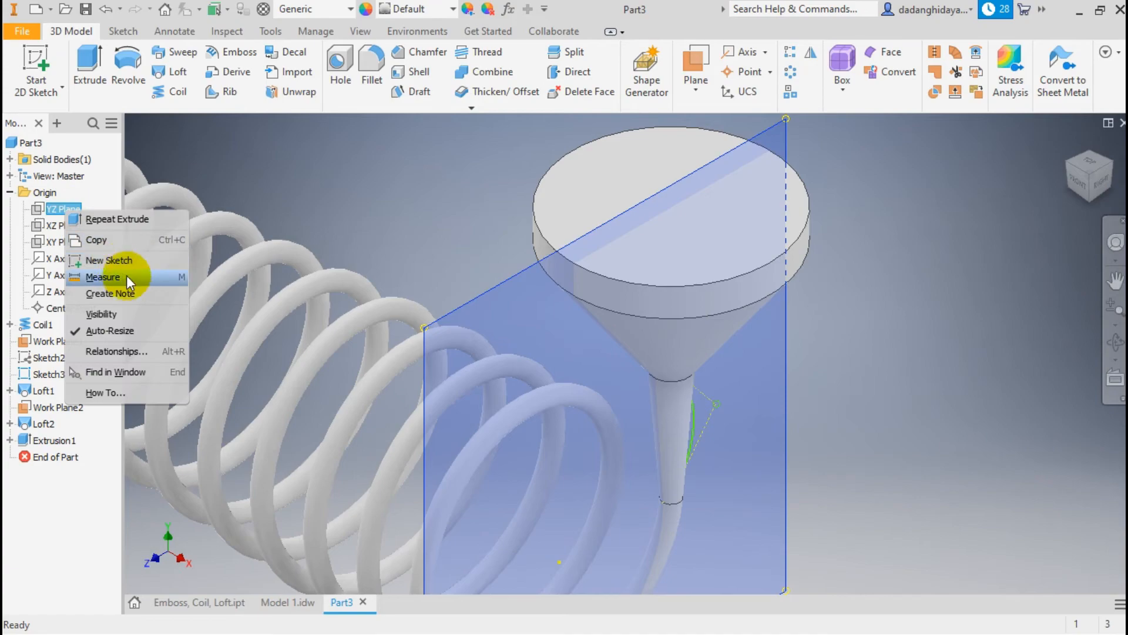
left_click(135, 314)
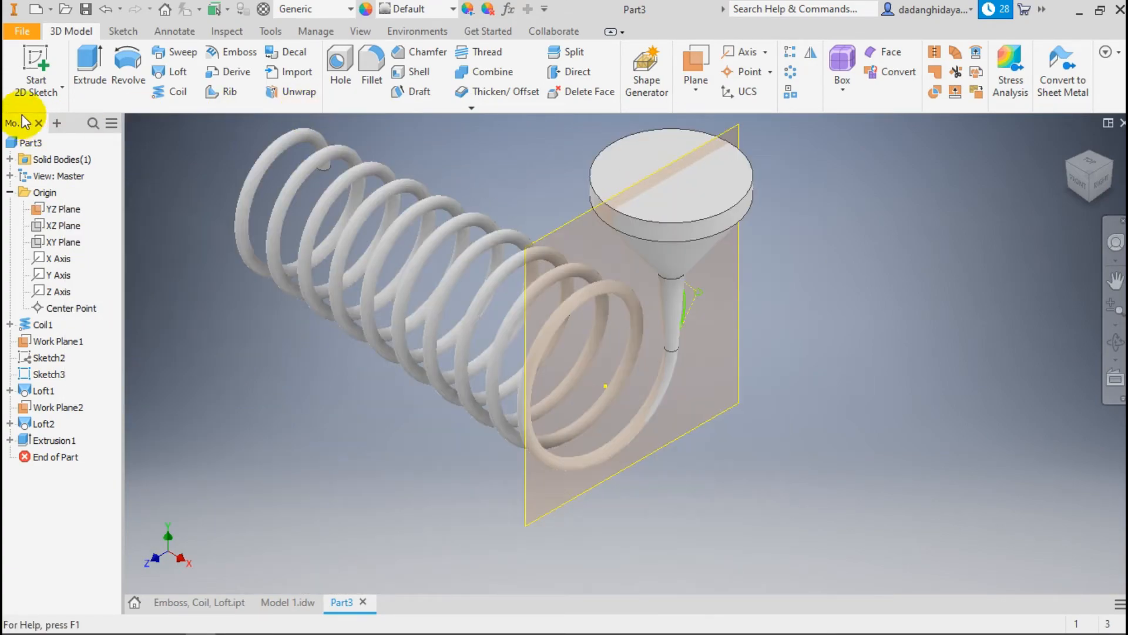
left_click(37, 64)
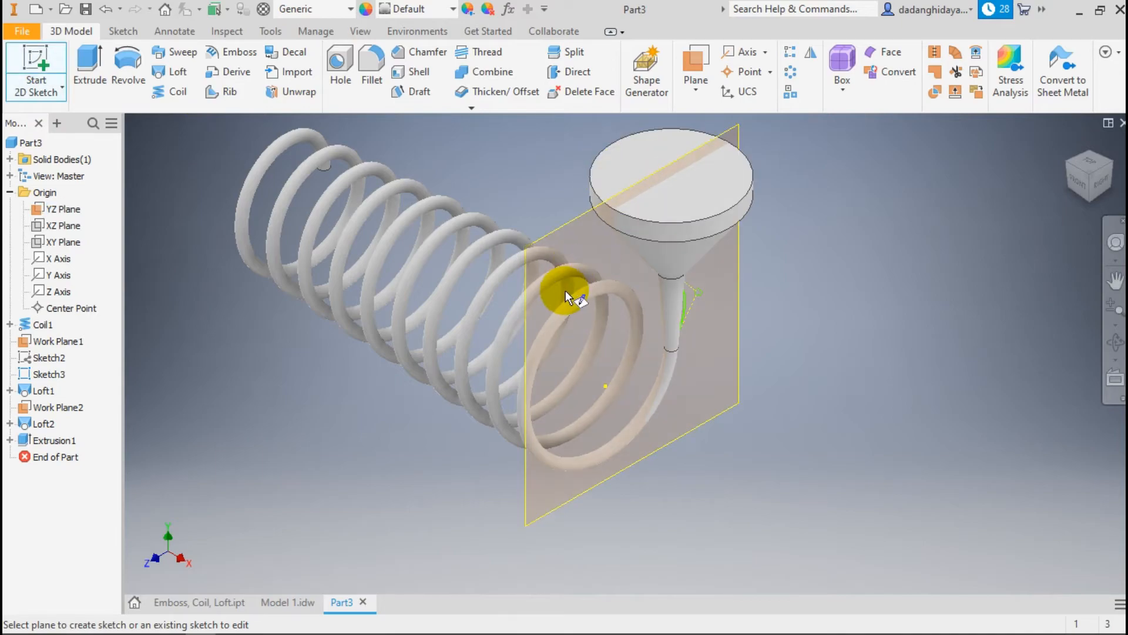
scroll(579, 225, "up", 3)
scroll(567, 225, "down", 2)
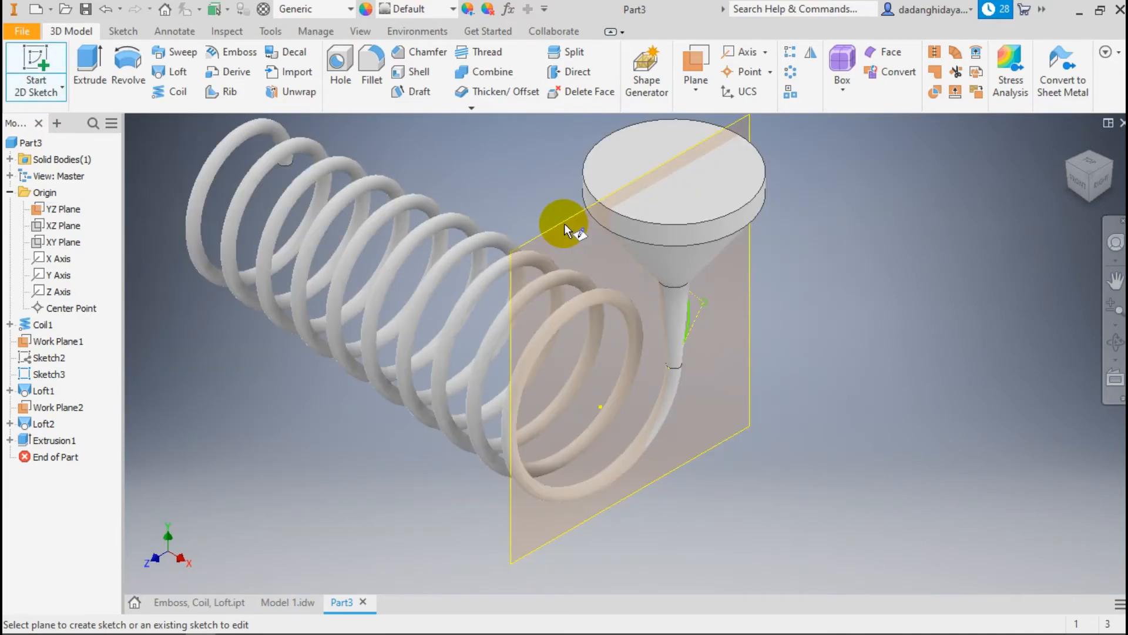
left_click_drag(563, 221, 681, 293)
left_click(875, 451)
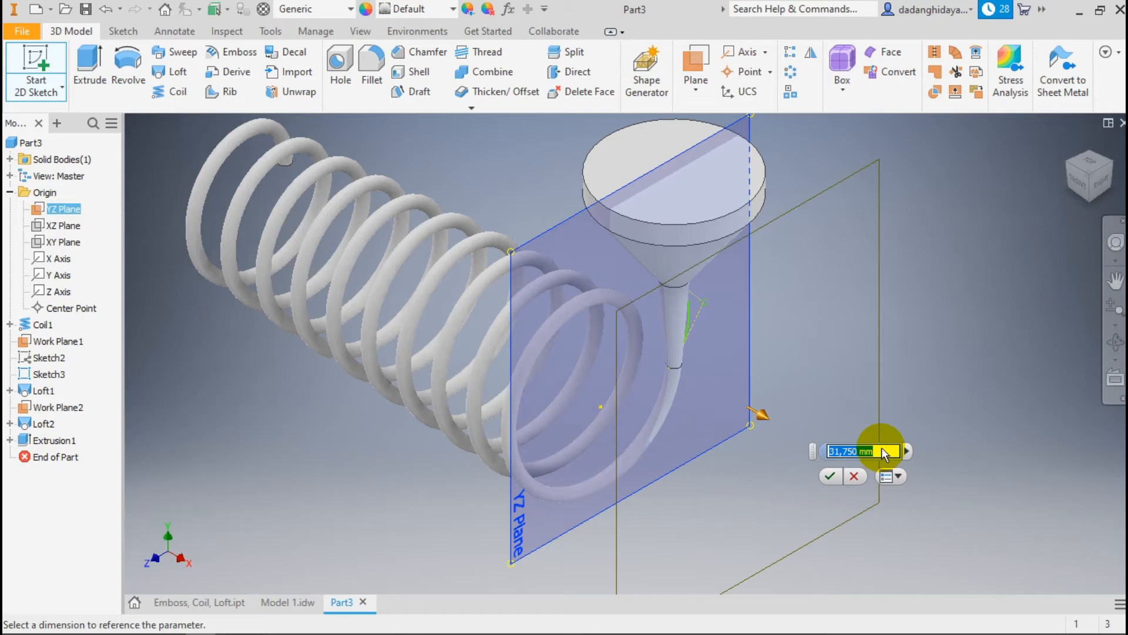
key("Return")
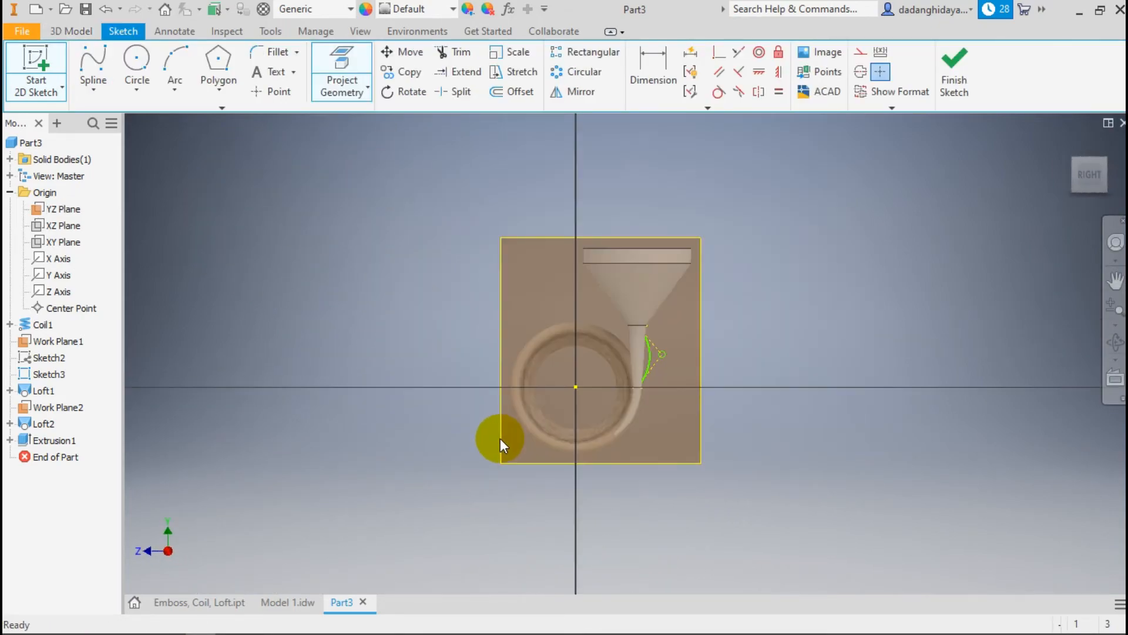
Add the sketch text "SinauCAD" at the upper edge of the funnel's rim
scroll(499, 438, "up", 2)
scroll(590, 325, "down", 5)
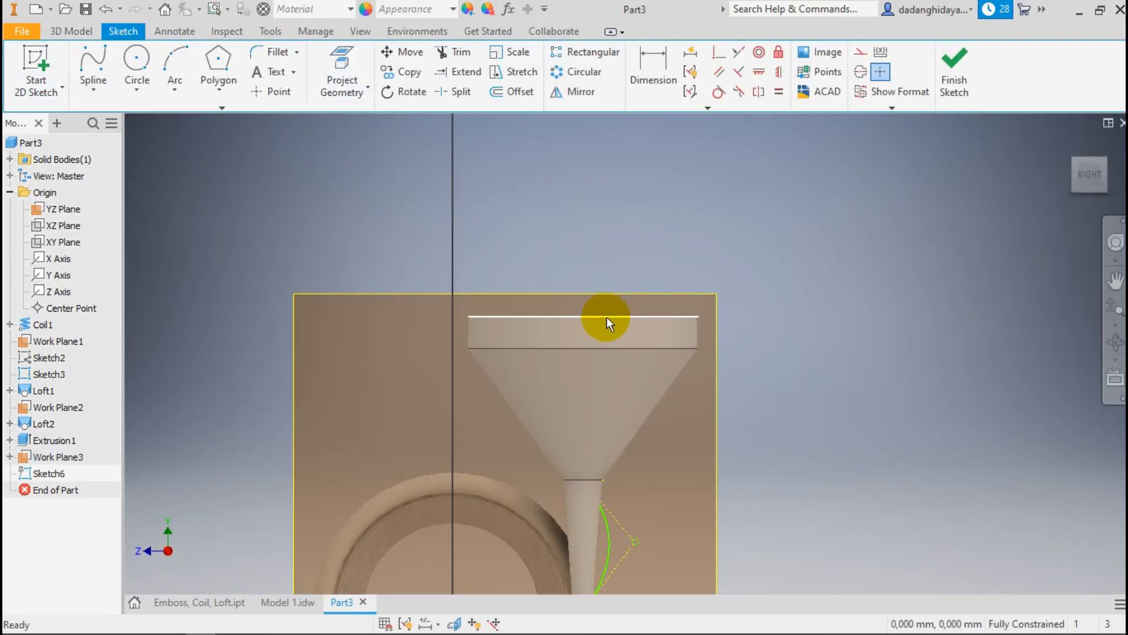
left_click(272, 72)
left_click(522, 322)
type("SinauCAD")
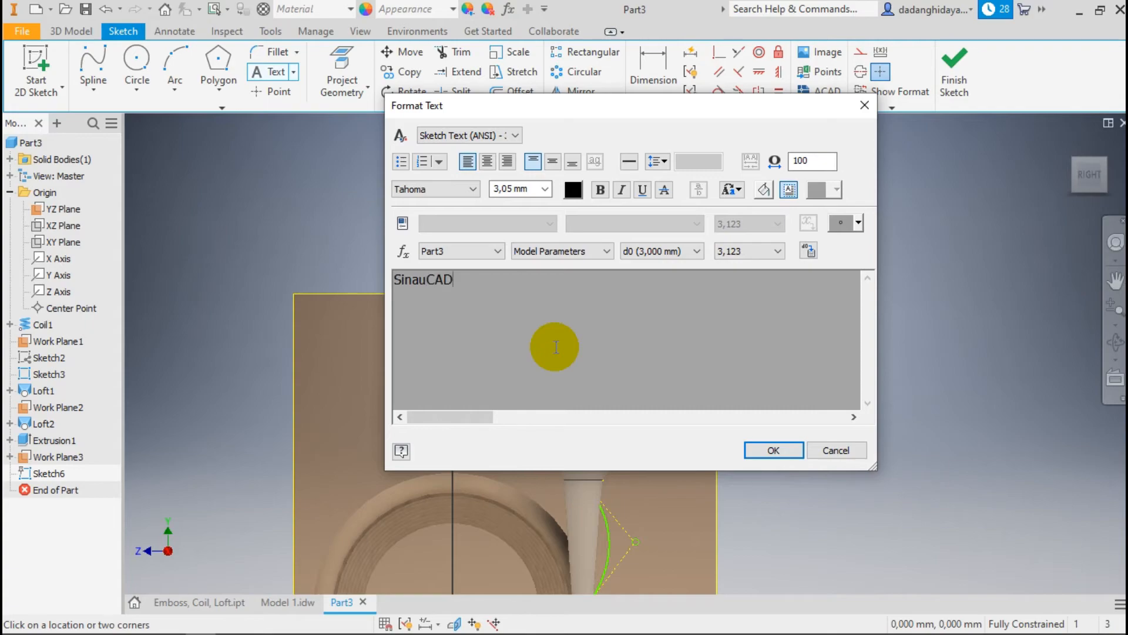
left_click(774, 450)
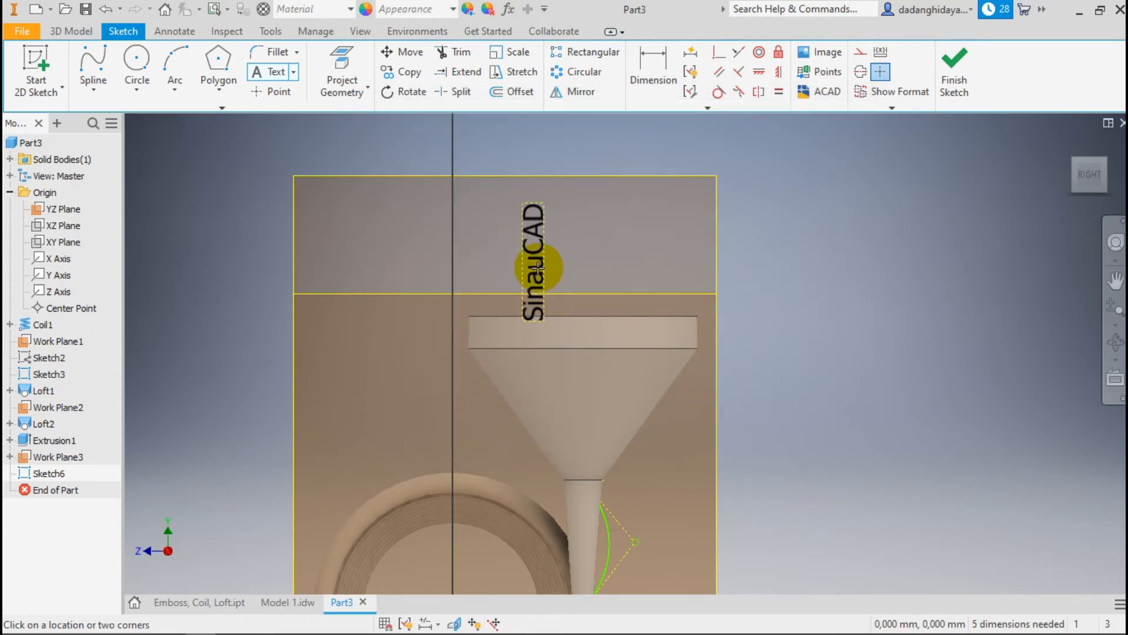
key("Escape")
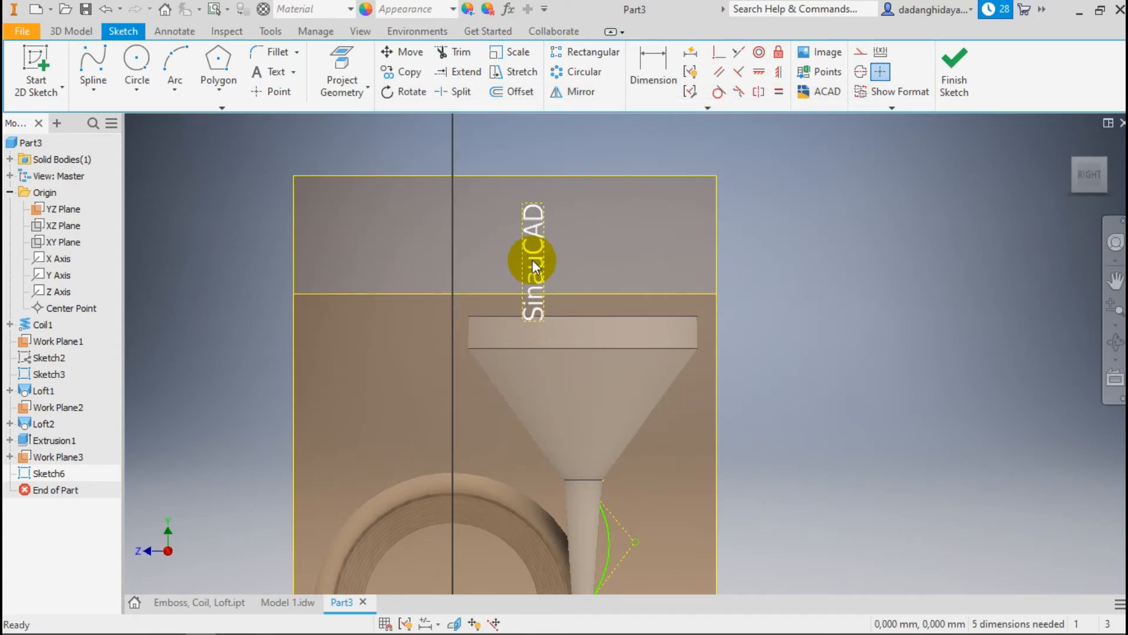
Rotate the SinauCAD text about its lower corner so that it reads horizontally
left_click(535, 259)
left_click(403, 94)
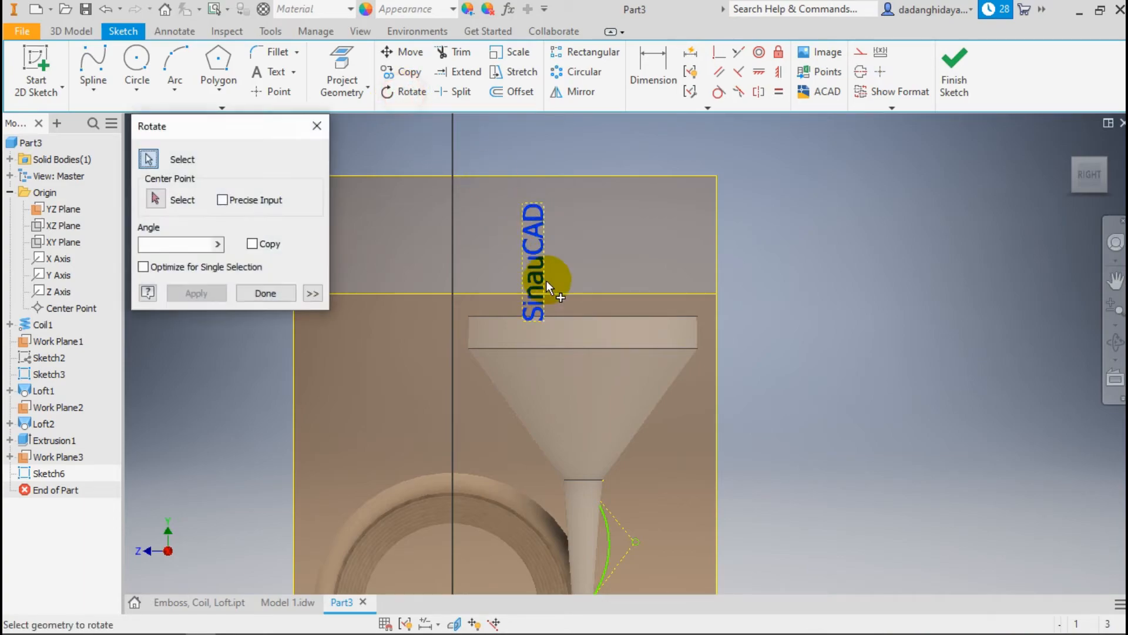
left_click(156, 199)
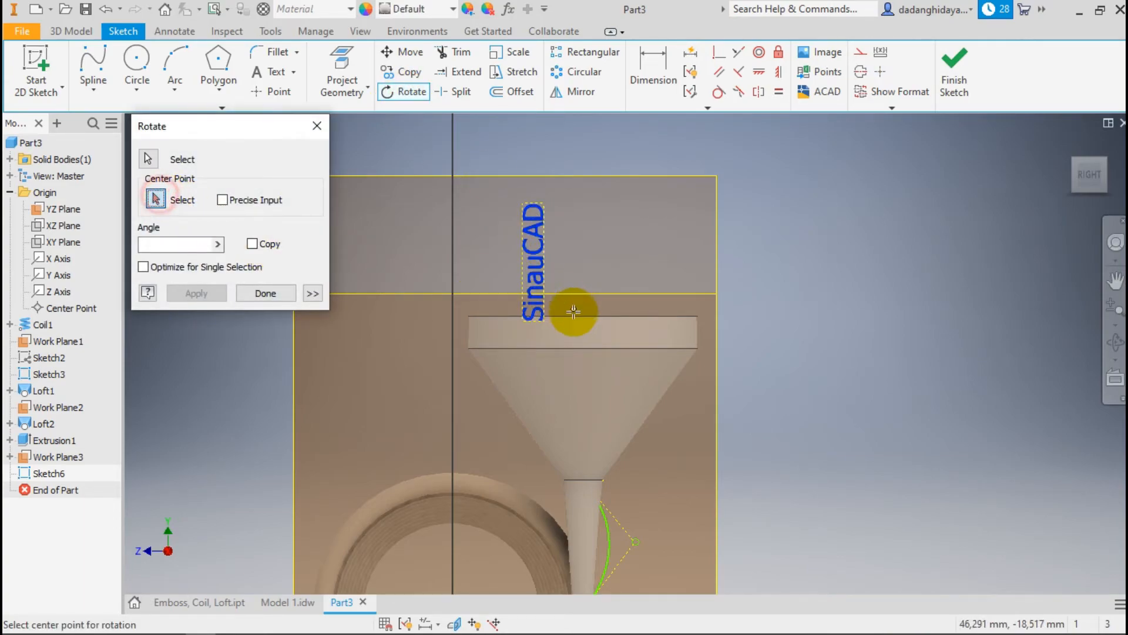
left_click(540, 320)
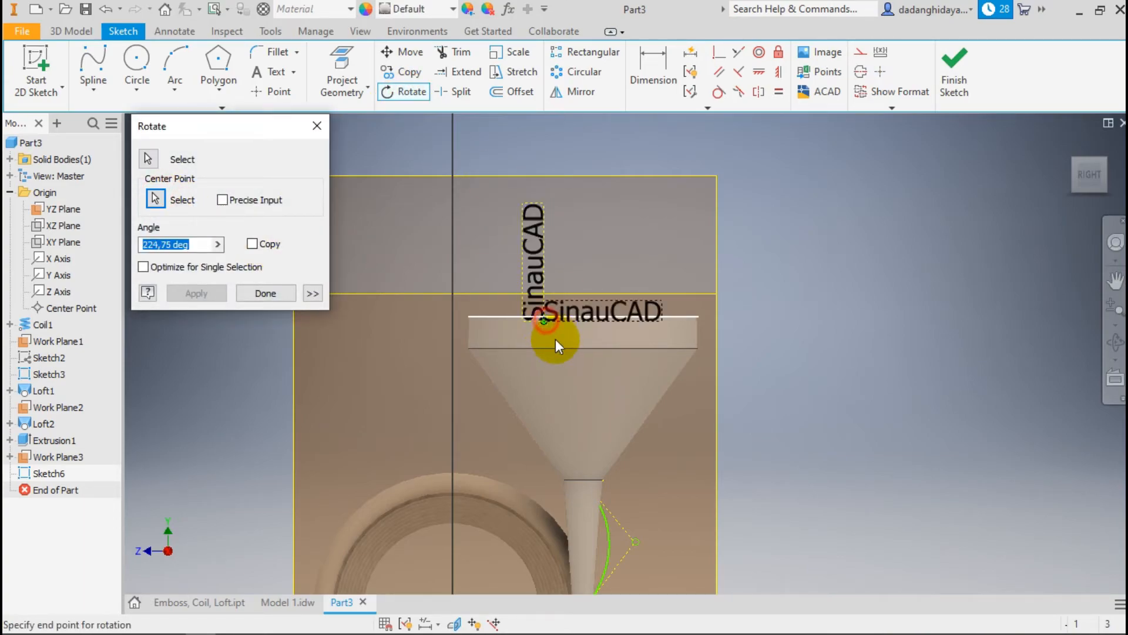
left_click(581, 322)
left_click(266, 293)
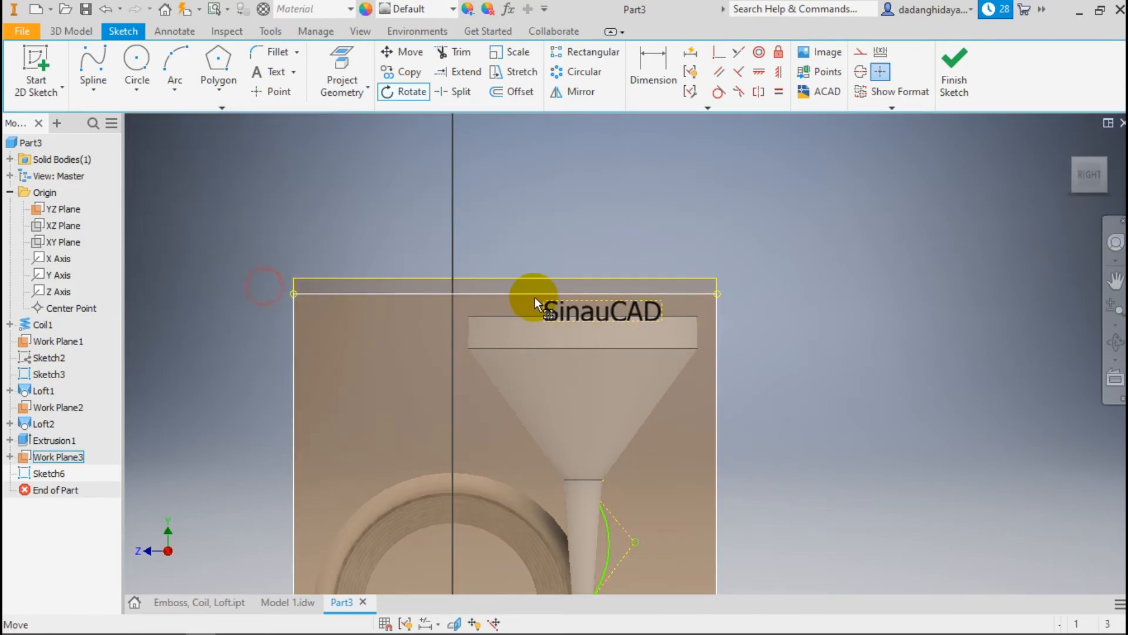
Move the SinauCAD text onto the middle of the funnel's rim, make it bold, and finish the sketch
left_click_drag(593, 314, 572, 336)
double_click(571, 337)
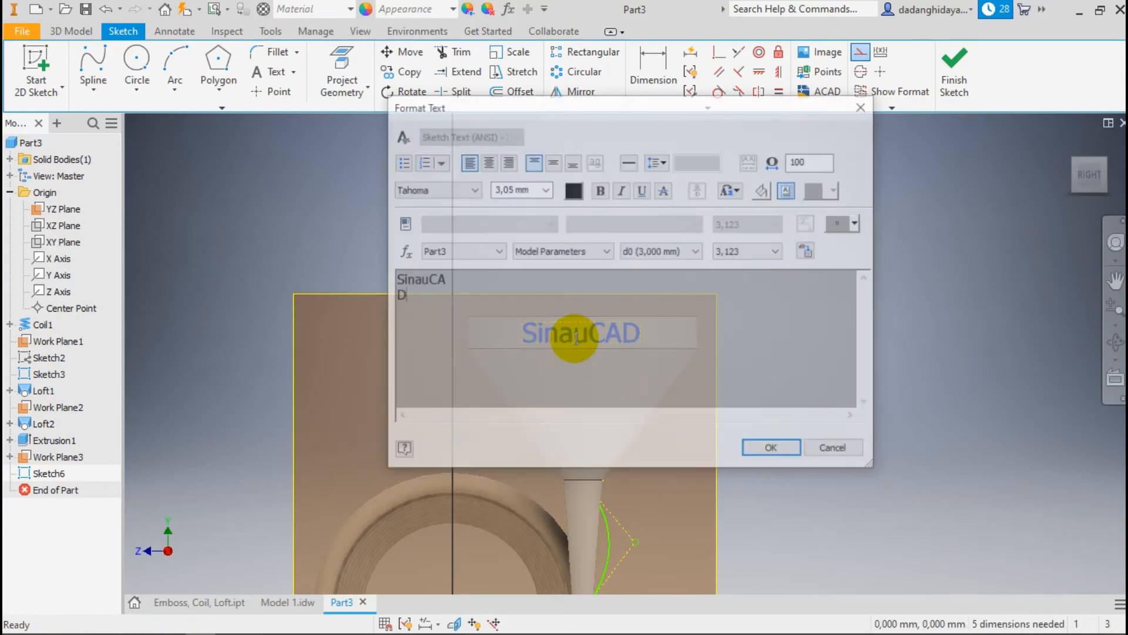
left_click_drag(508, 307, 272, 270)
left_click(600, 189)
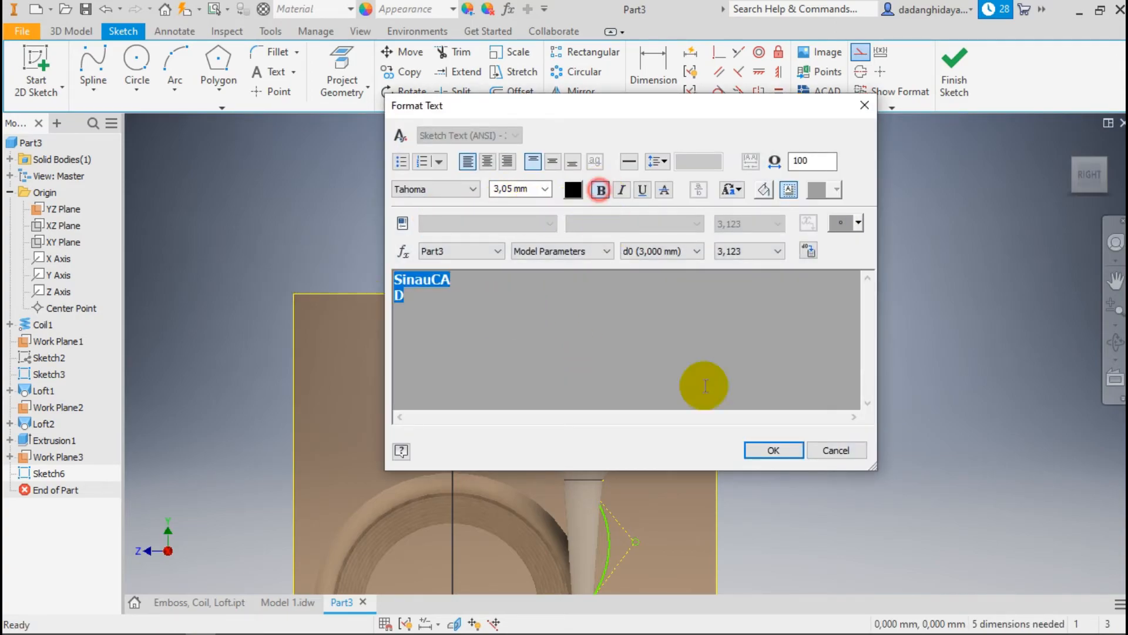
left_click(764, 448)
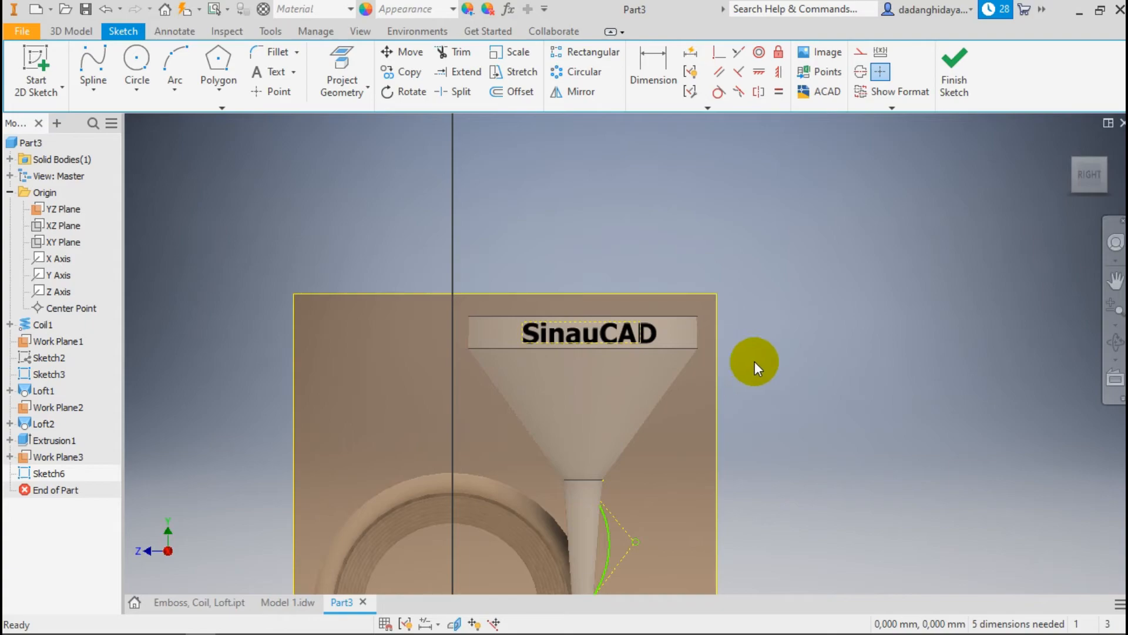
left_click(953, 76)
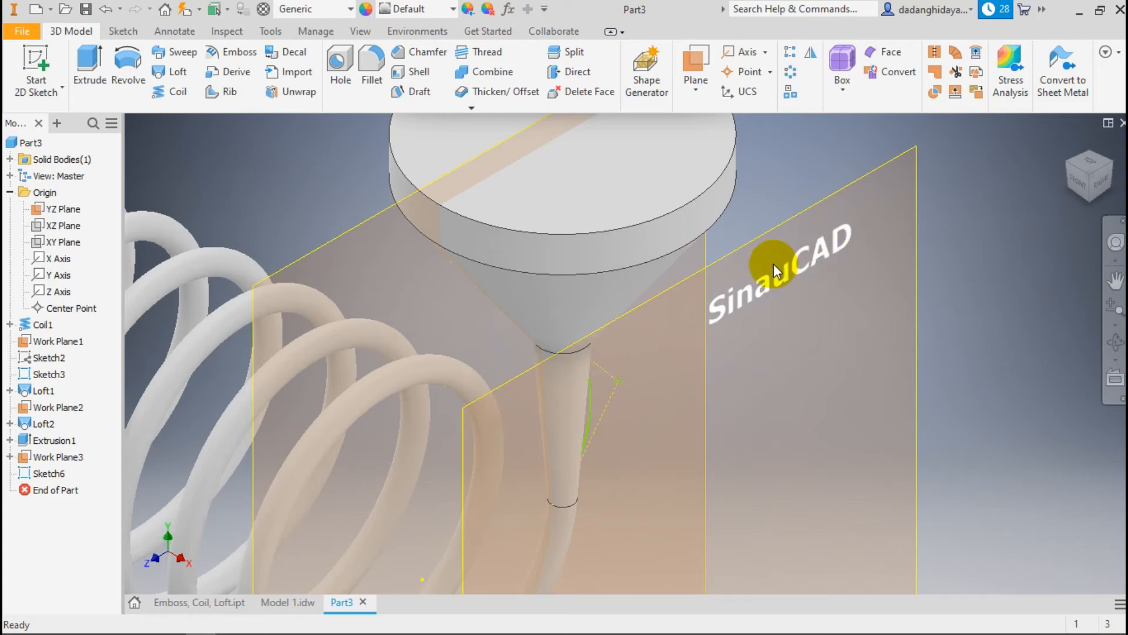
Start an Emboss feature from the SinauCAD text, set it to engrave from face, and direct it towards the funnel
scroll(820, 259, "up", 5)
scroll(714, 233, "down", 5)
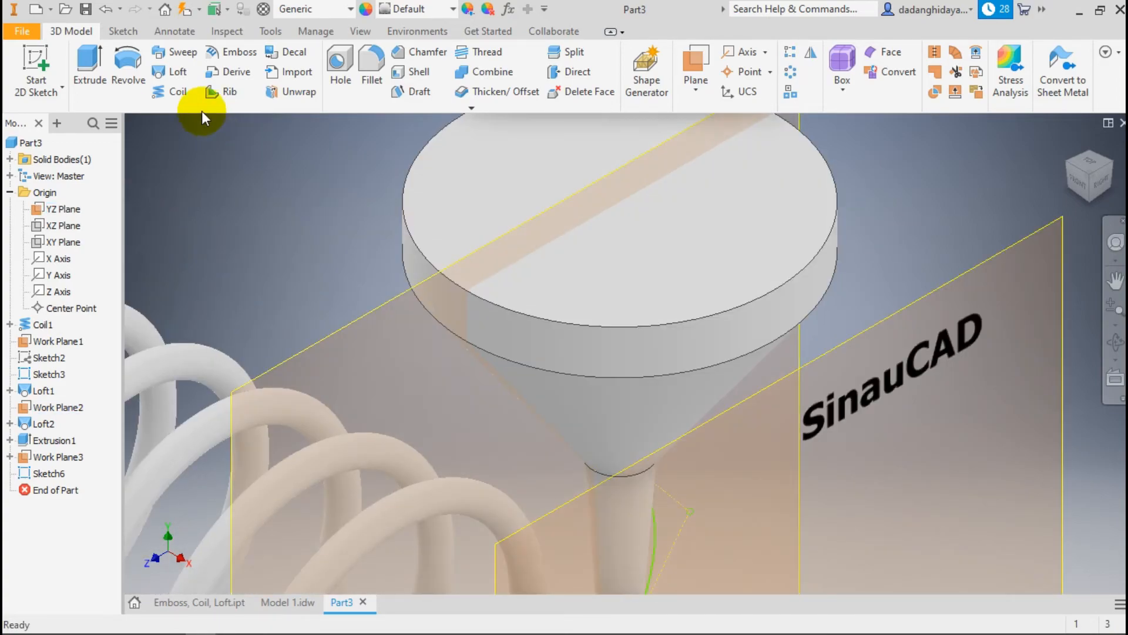
left_click(228, 53)
scroll(683, 311, "up", 2)
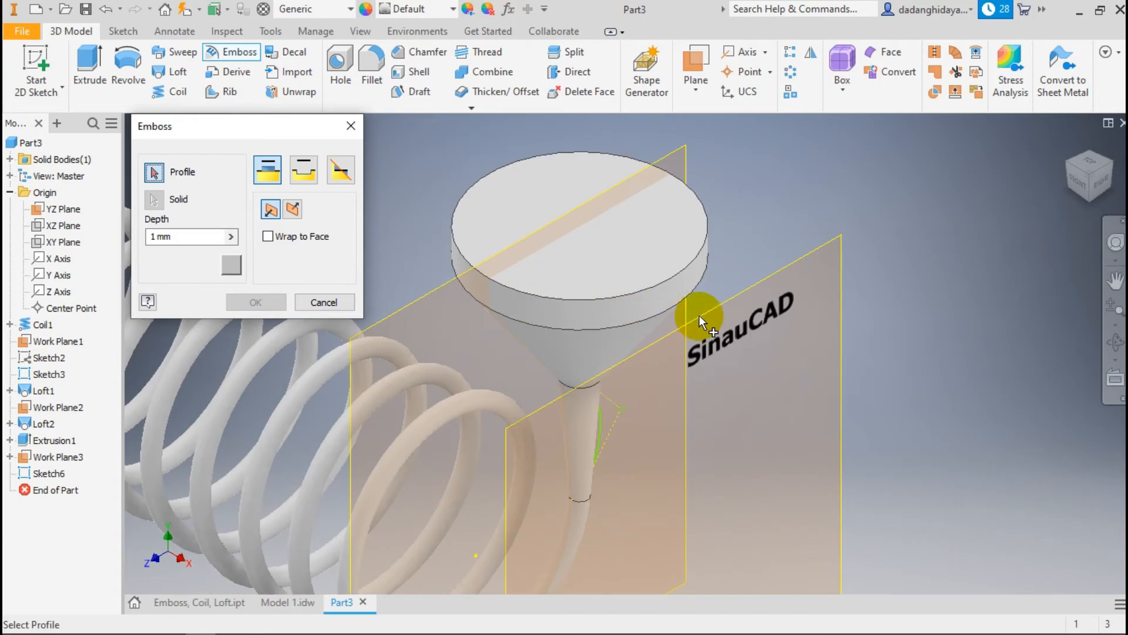
left_click(759, 315)
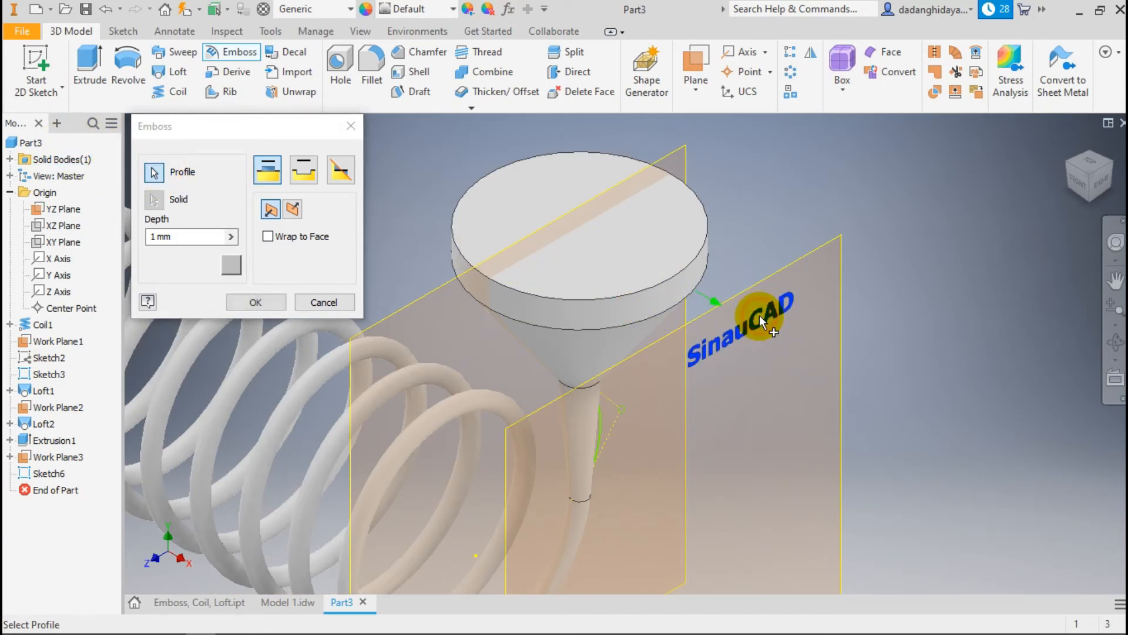
left_click(307, 174)
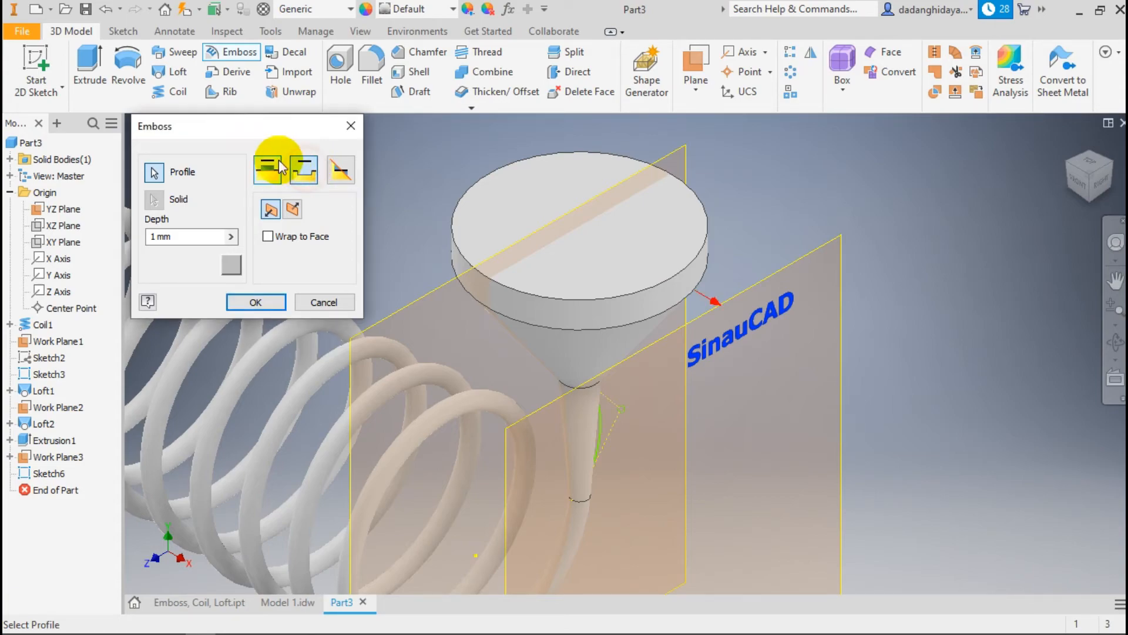
left_click(270, 168)
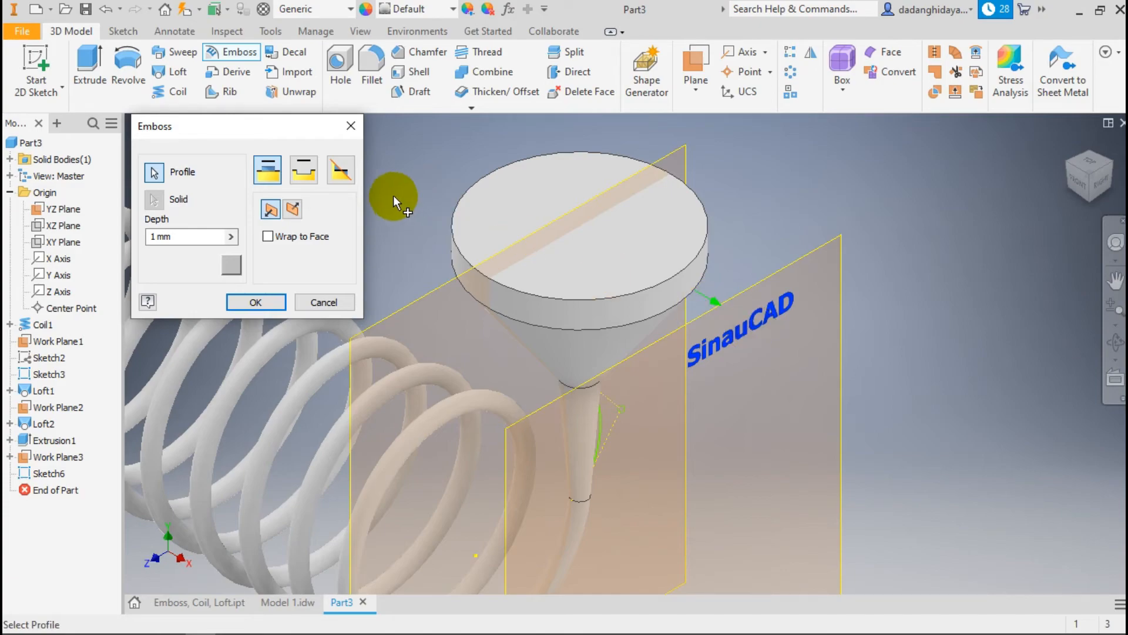
left_click(312, 166)
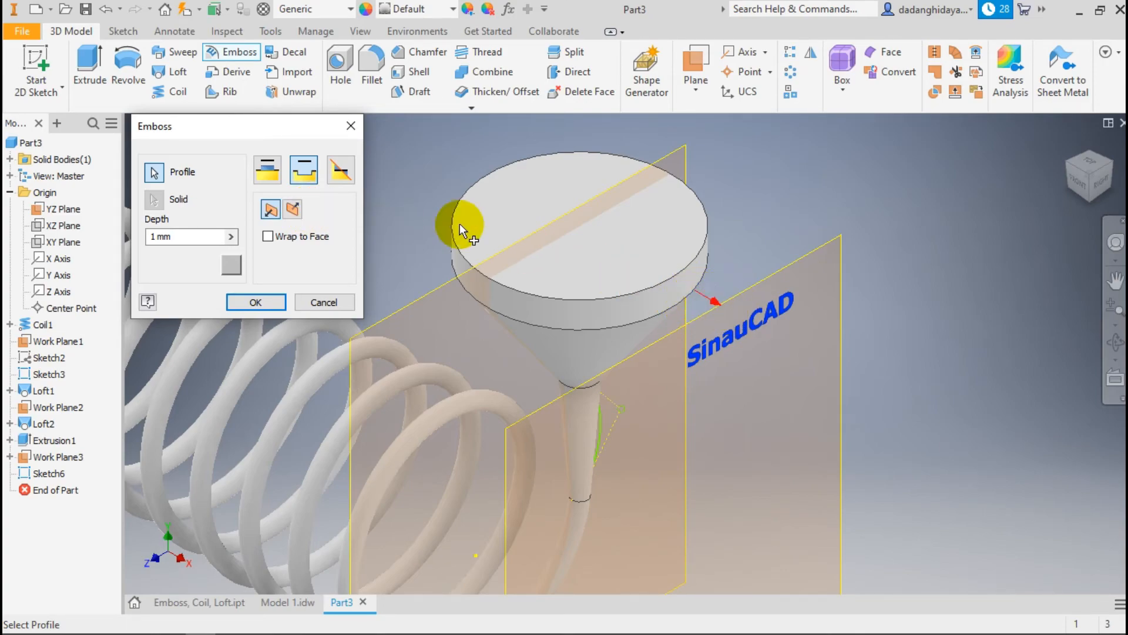
left_click(294, 208)
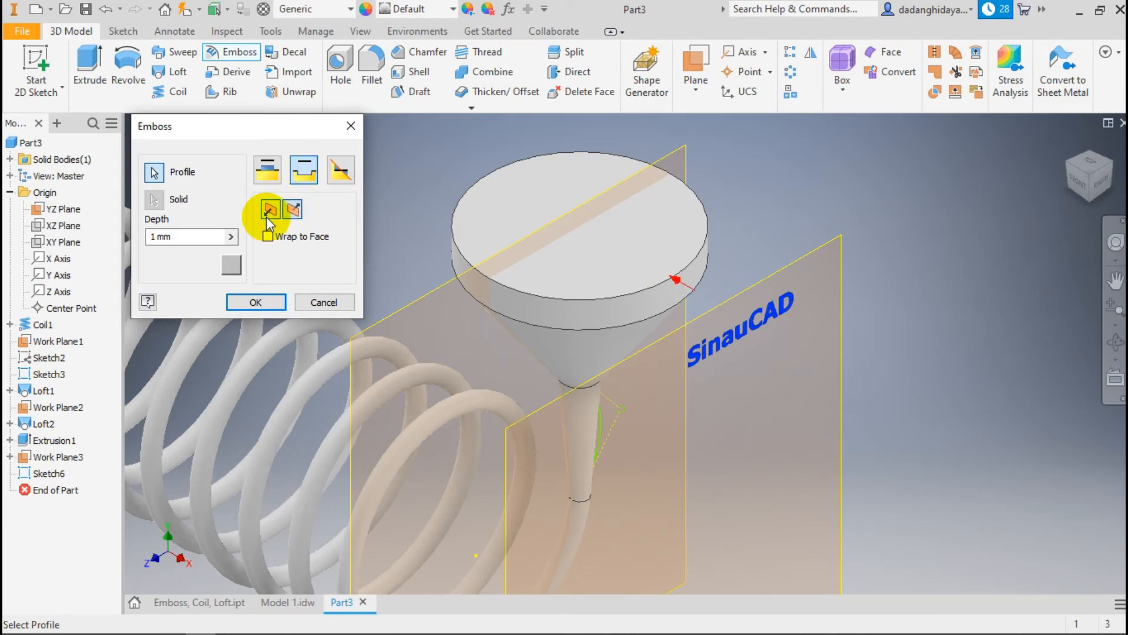
Set the engraving depth to 0.5 mm and wrap it to the outer face of the funnel's rim
left_click(187, 235)
left_click_drag(187, 235, 120, 243)
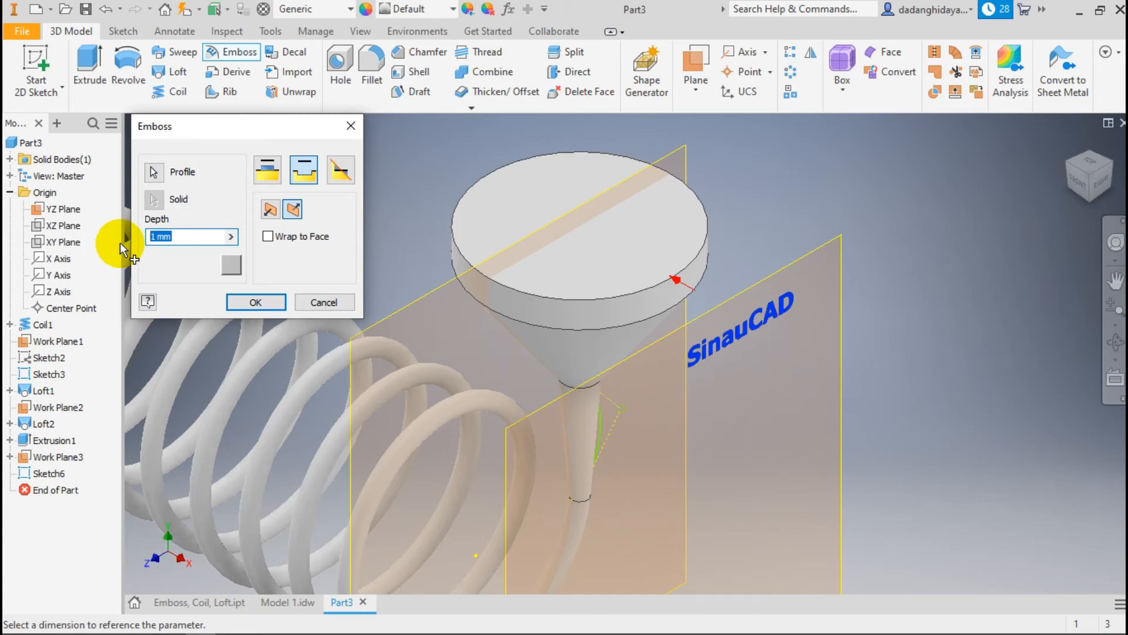
type("0.5")
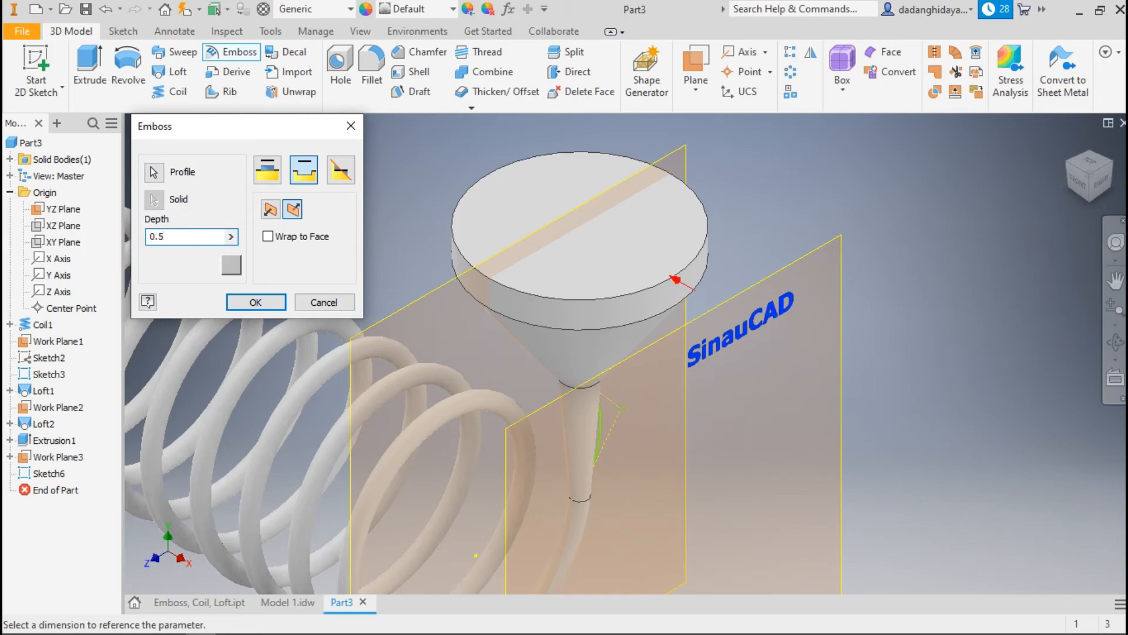
left_click(273, 236)
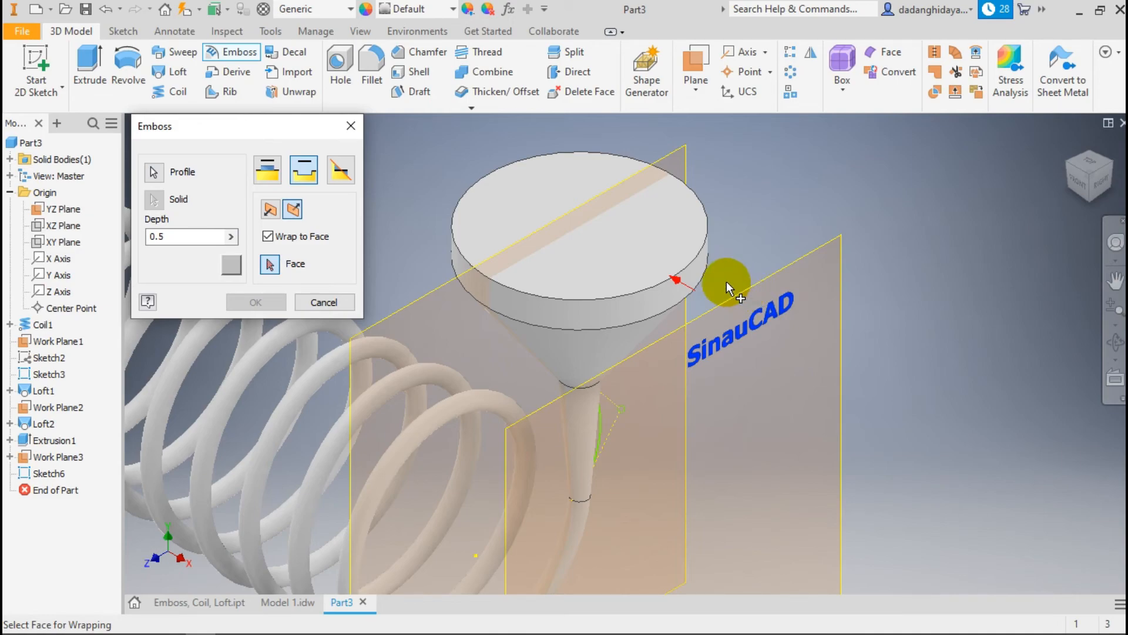
scroll(720, 286, "down", 3)
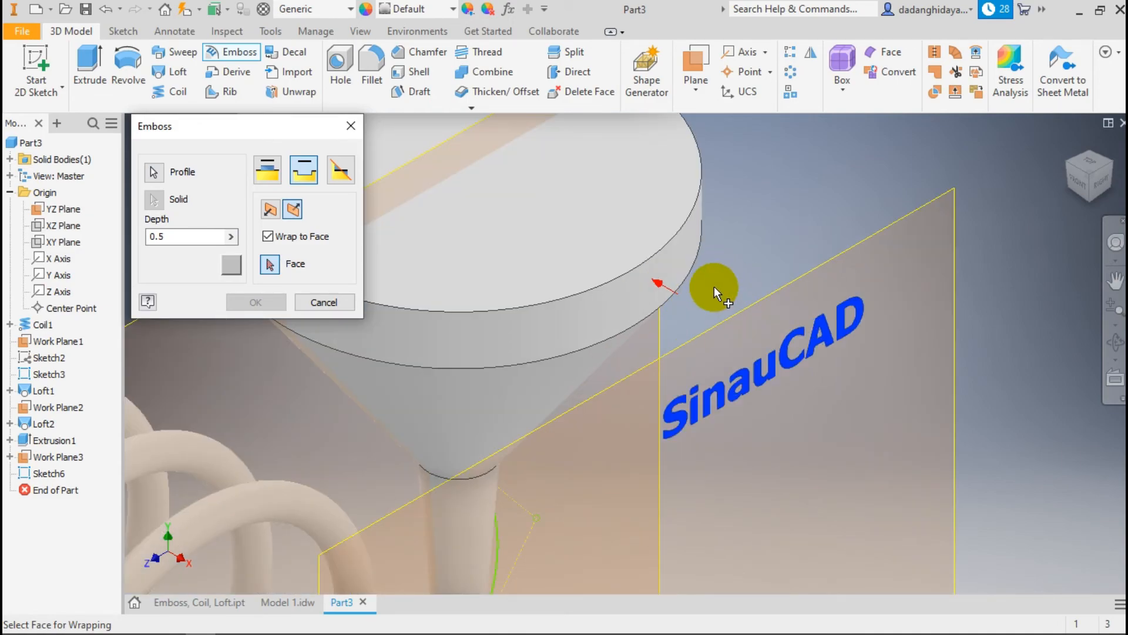
left_click(630, 288)
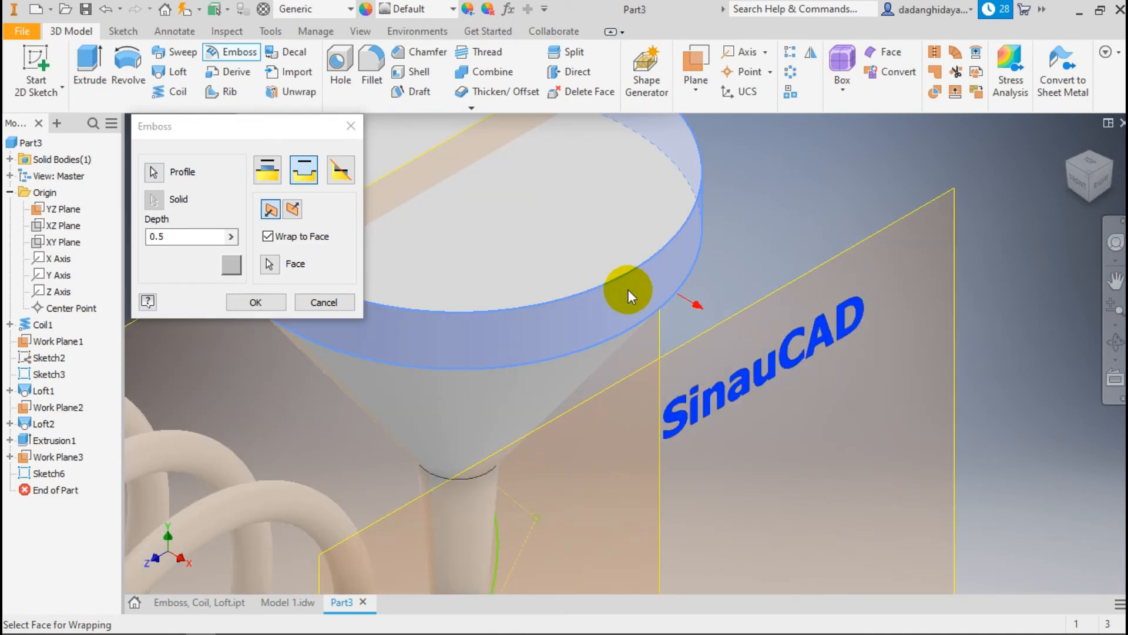
Assign the Red appearance to the engraved lettering and create the Emboss feature
left_click(232, 266)
left_click(295, 154)
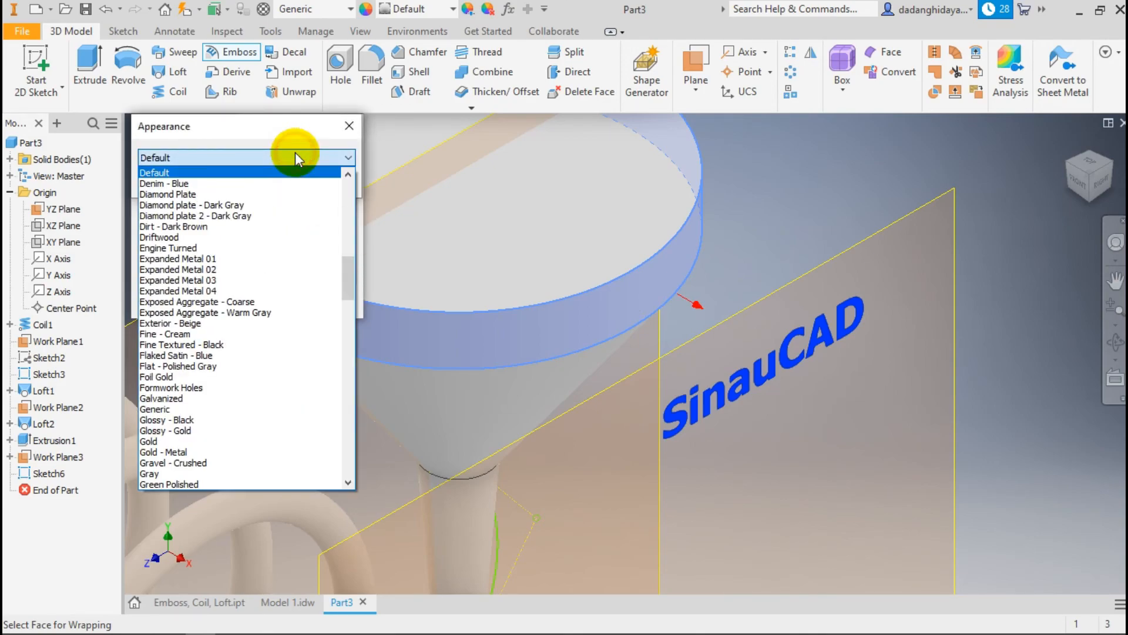
key("r")
scroll(259, 331, "down", 4)
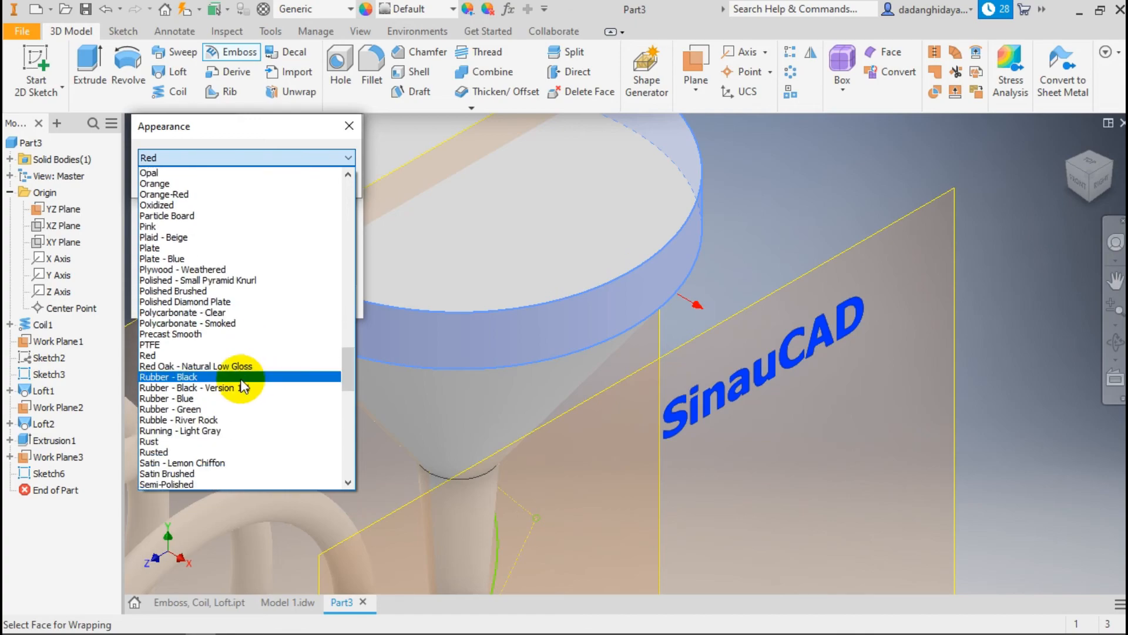
left_click(176, 355)
left_click(252, 178)
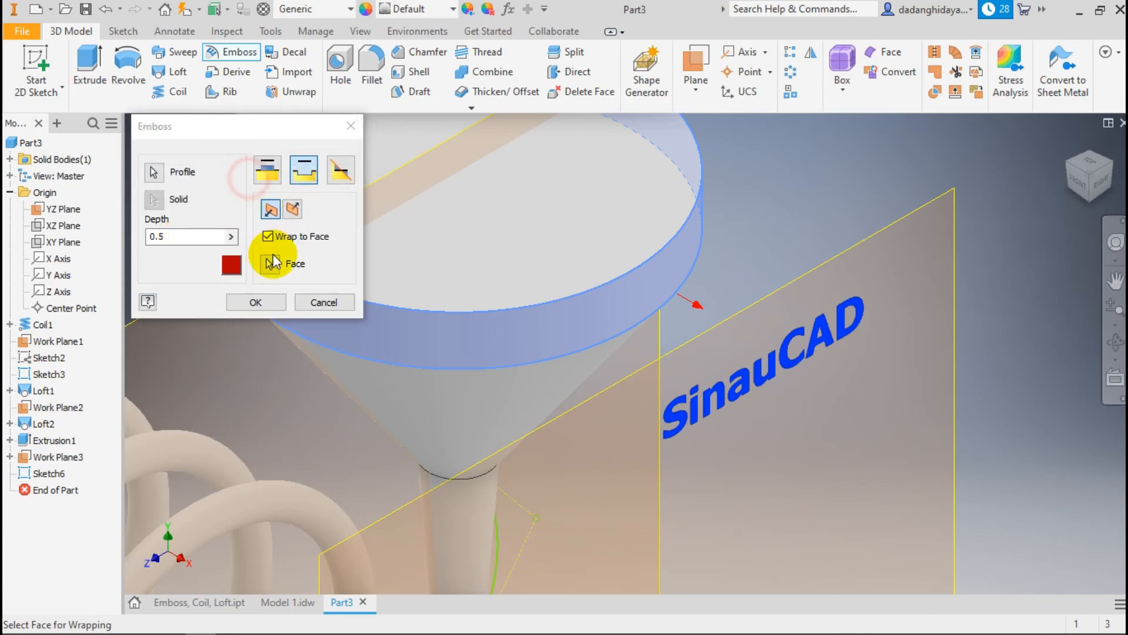
left_click(270, 301)
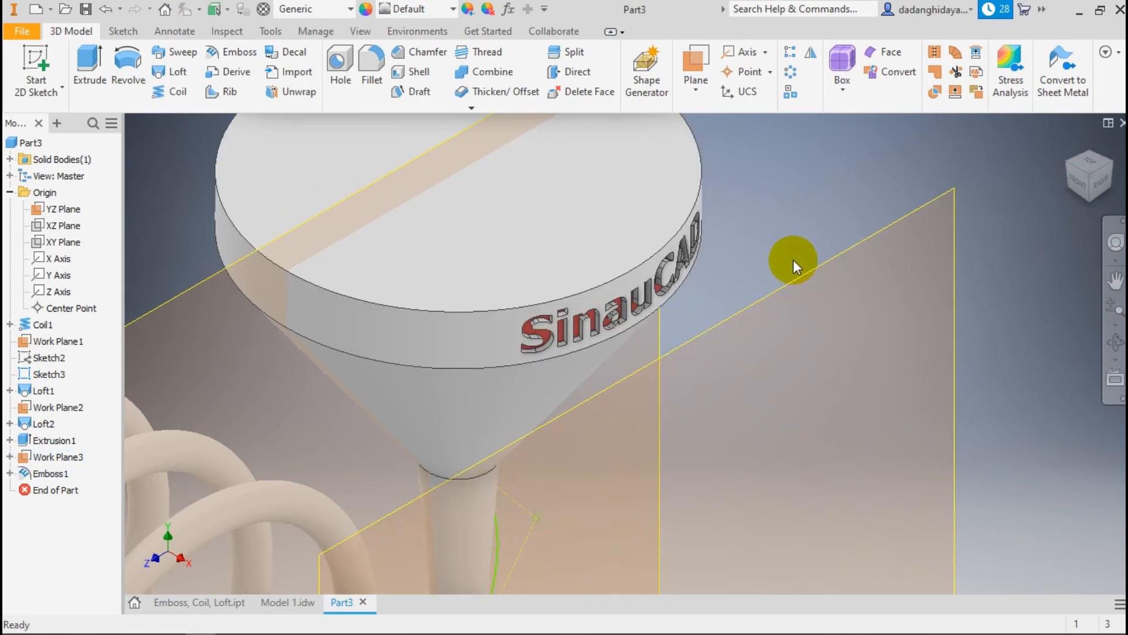
Examine the engraved SinauCAD letters on the funnel's rim up close
key("F4")
left_click_drag(651, 298, 673, 288)
scroll(673, 288, "up", 5)
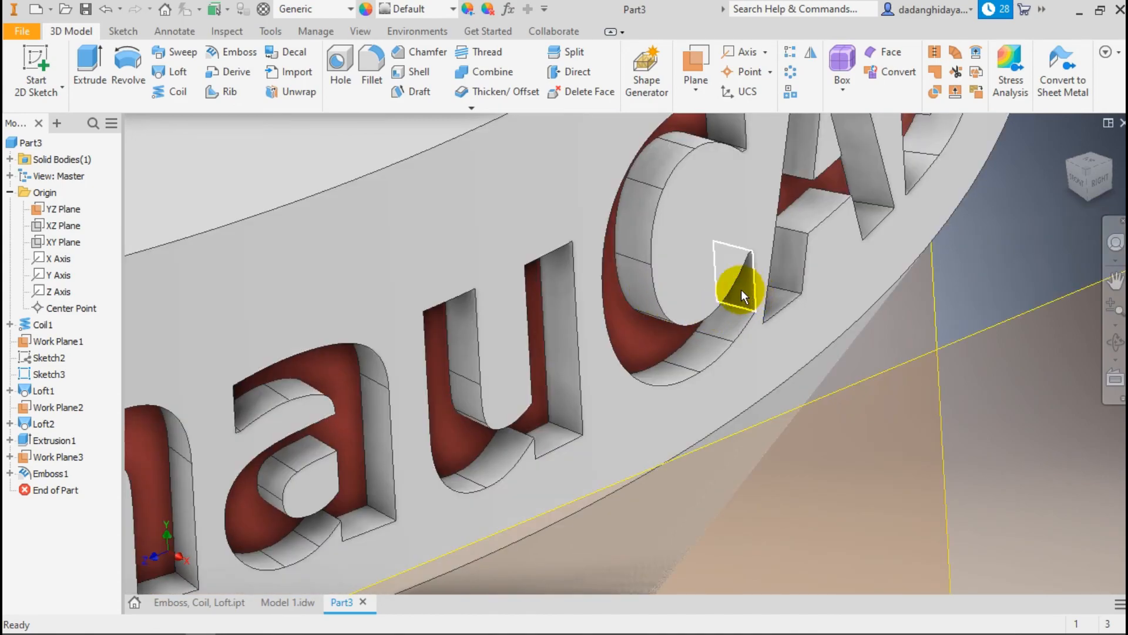
scroll(746, 295, "down", 5)
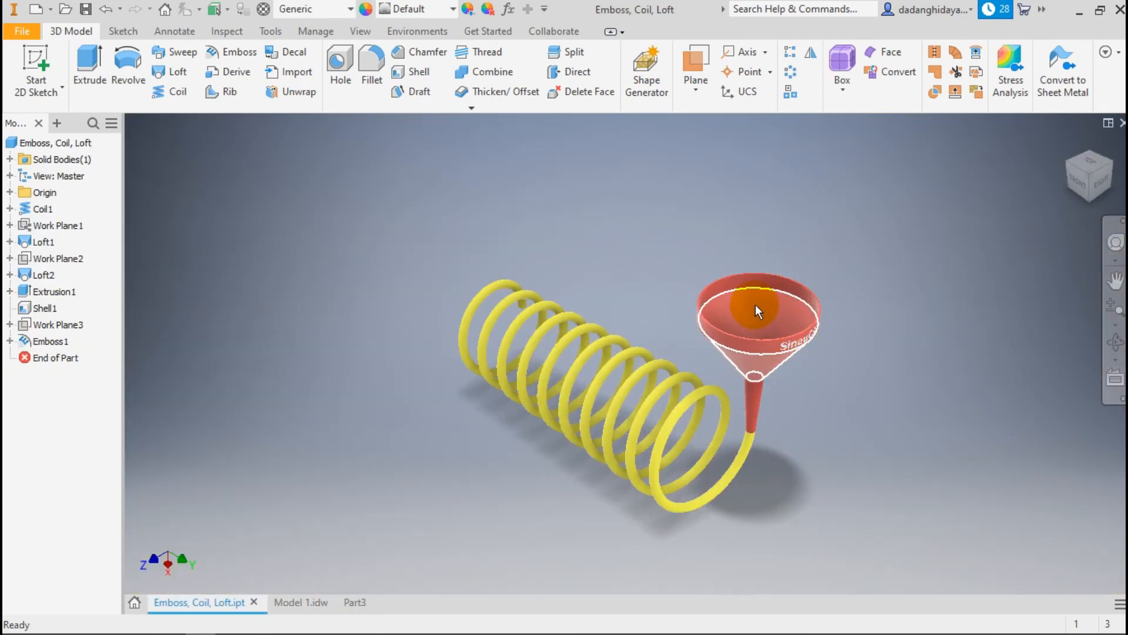
Switch to the finished Emboss, Coil, Loft part and examine the funnel's interior and the open end of the coil tube
scroll(771, 315, "up", 3)
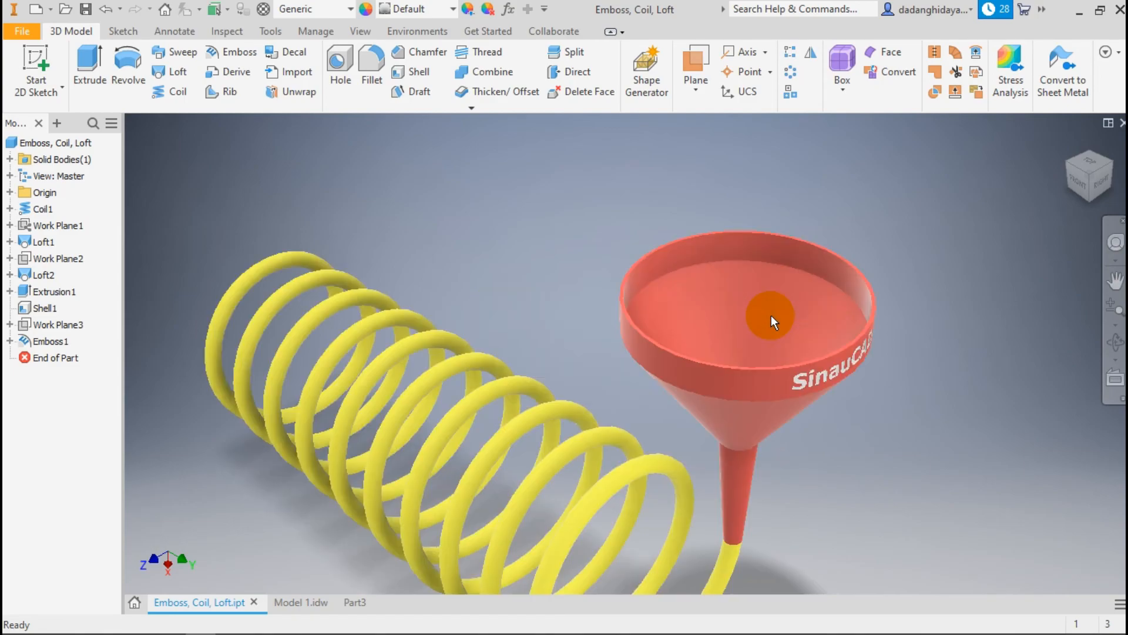
scroll(771, 315, "up", 2)
scroll(771, 318, "down", 5)
scroll(774, 319, "up", 5)
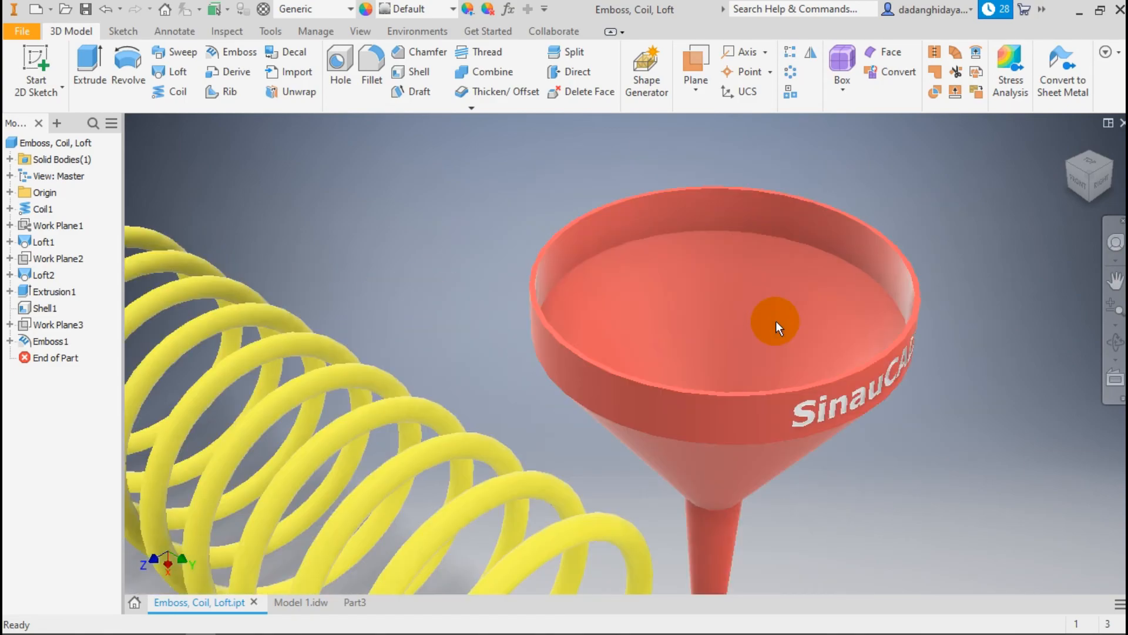
scroll(776, 322, "down", 3)
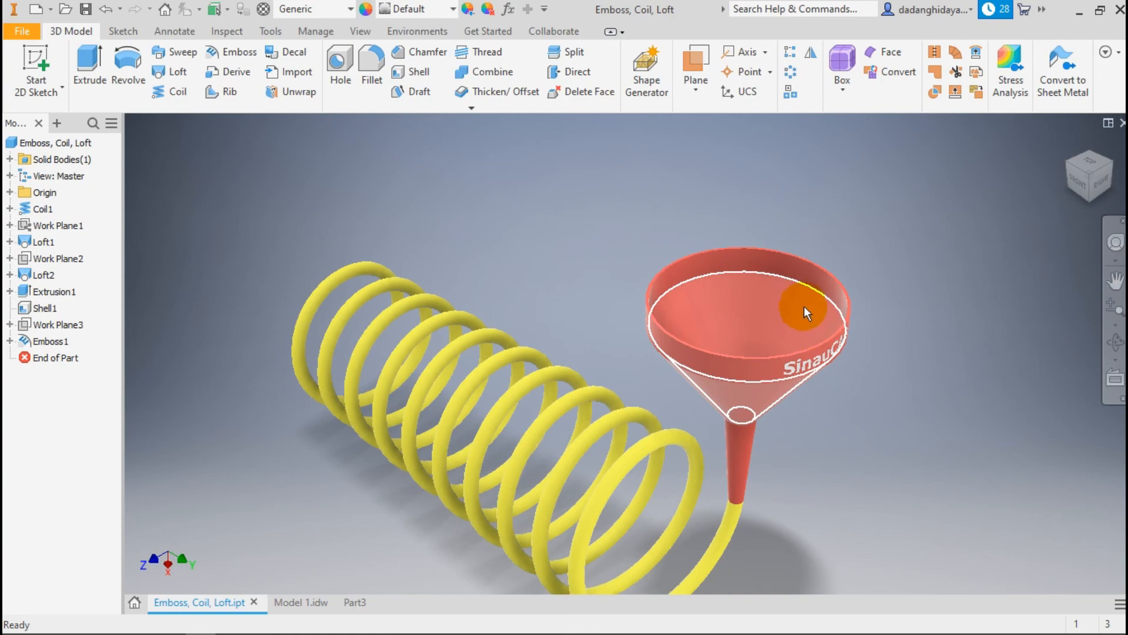
scroll(788, 274, "up", 3)
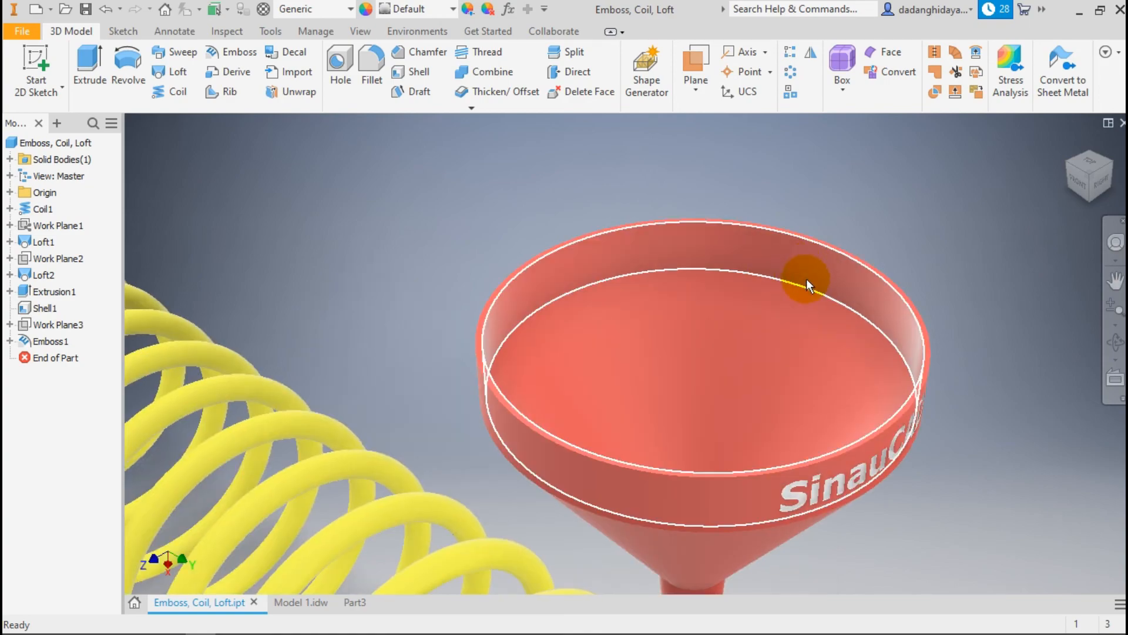
scroll(807, 278, "down", 5)
middle_click_drag(542, 352, 557, 236, "shift")
scroll(461, 426, "up", 7)
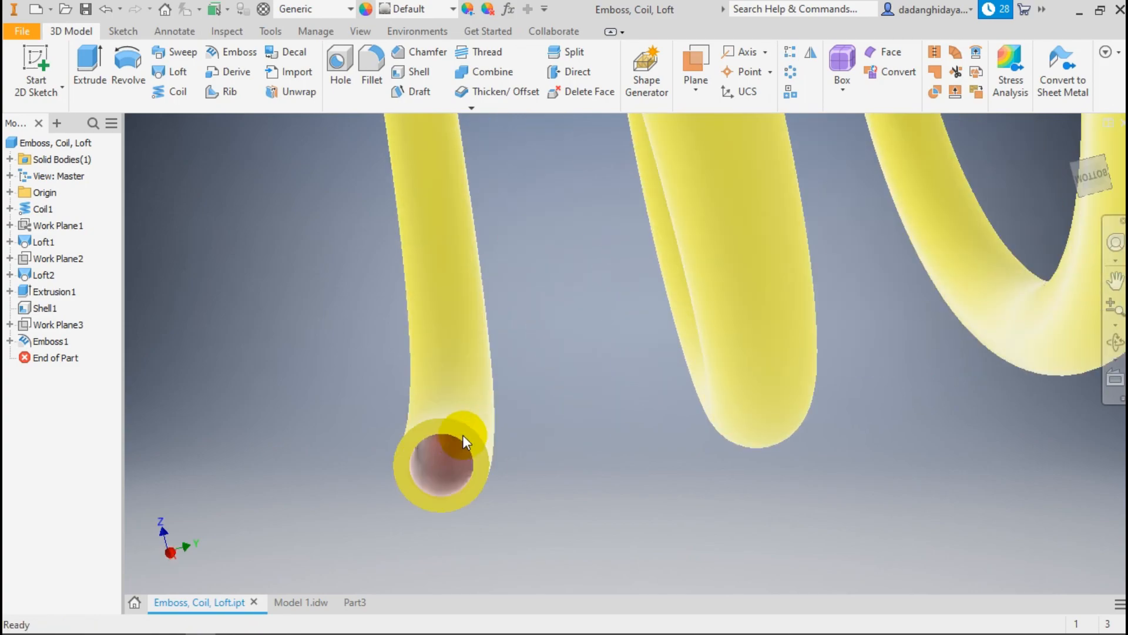
scroll(494, 432, "down", 8)
middle_click_drag(742, 313, 781, 379, "shift")
left_click(953, 224)
left_click(1069, 143)
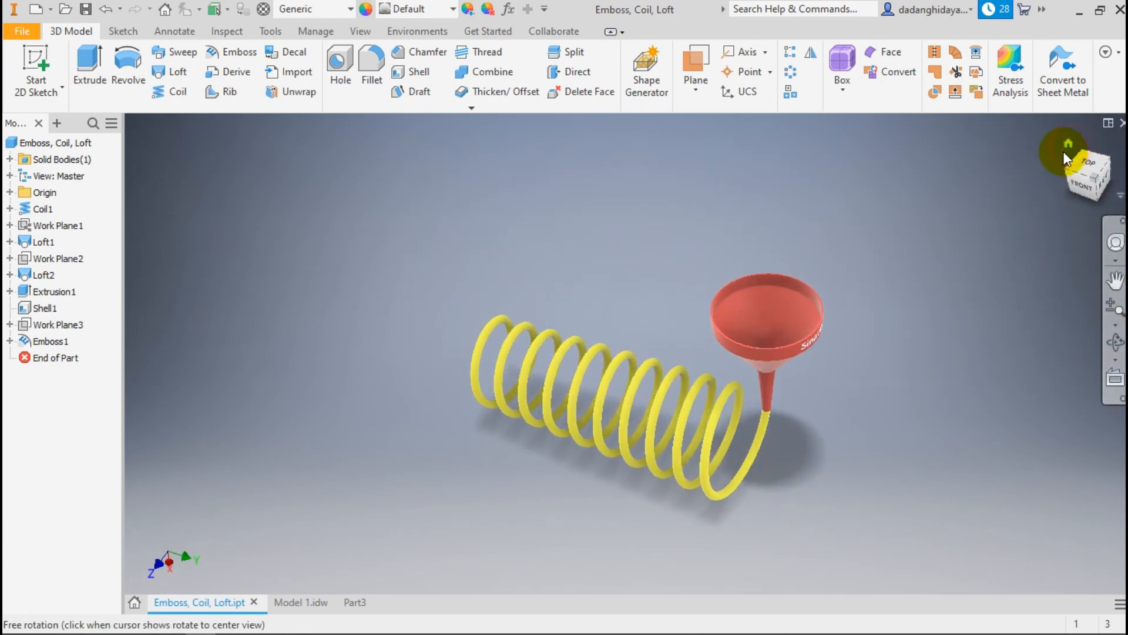